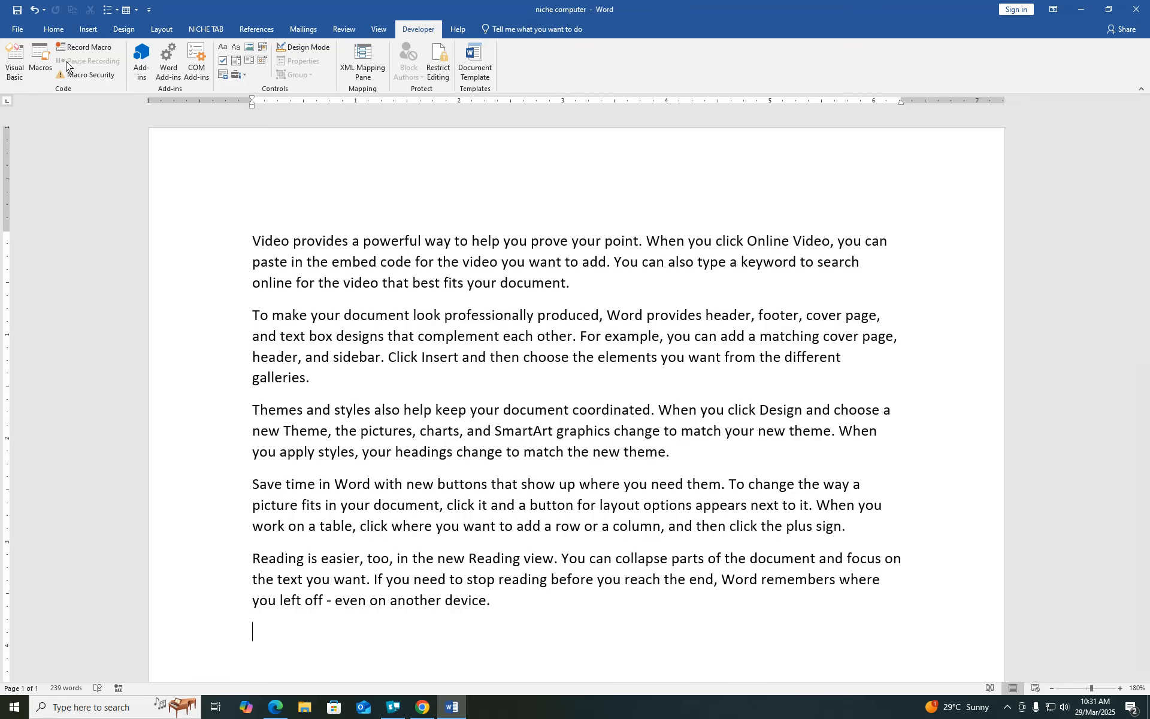
# - Save a copy in Documents named 'niche computer -' followed by an added name suffix
pyautogui.click(19, 30)
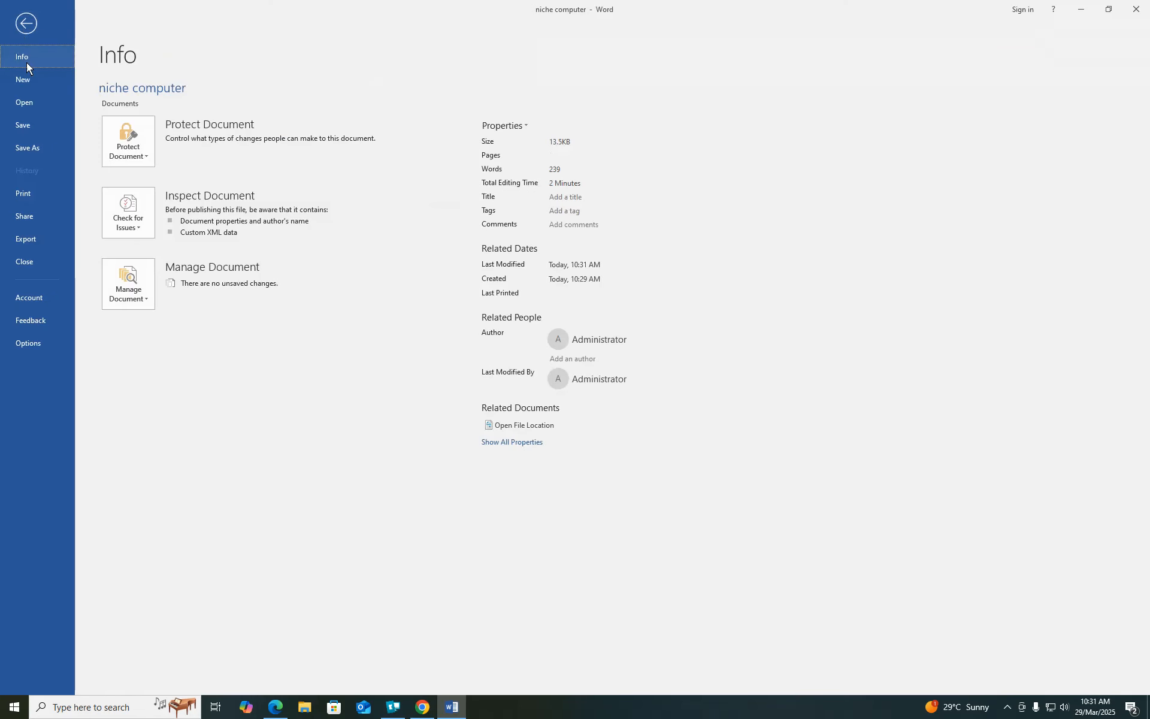
pyautogui.click(23, 150)
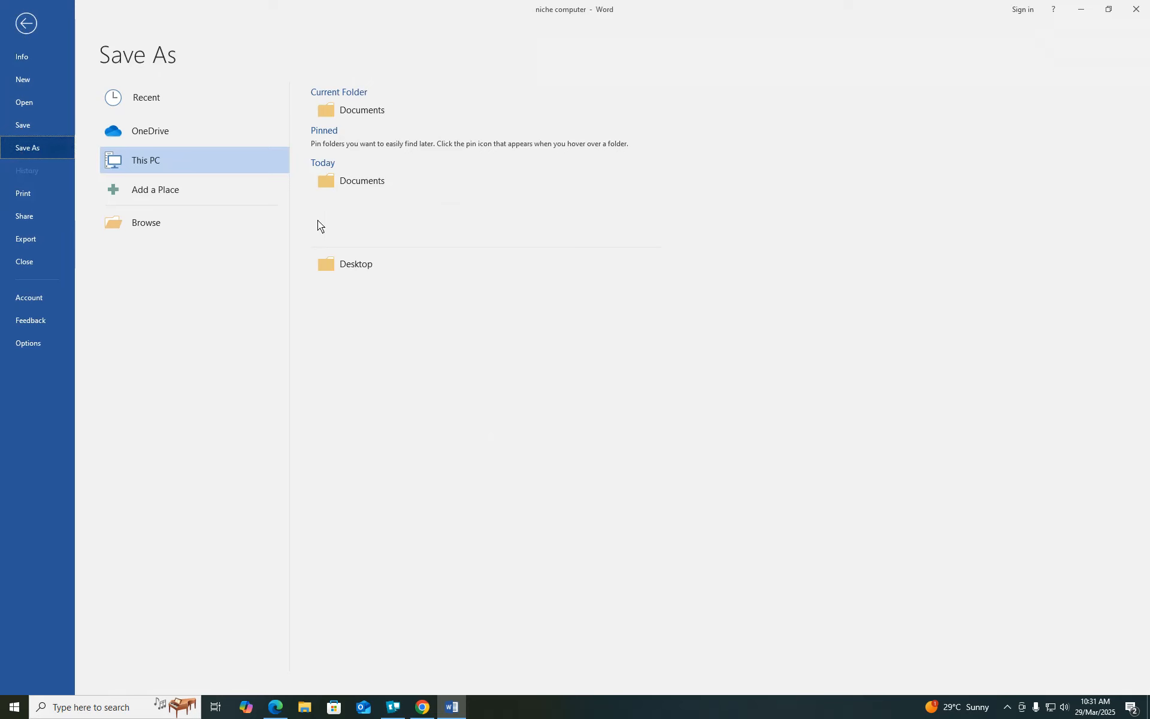
pyautogui.click(340, 182)
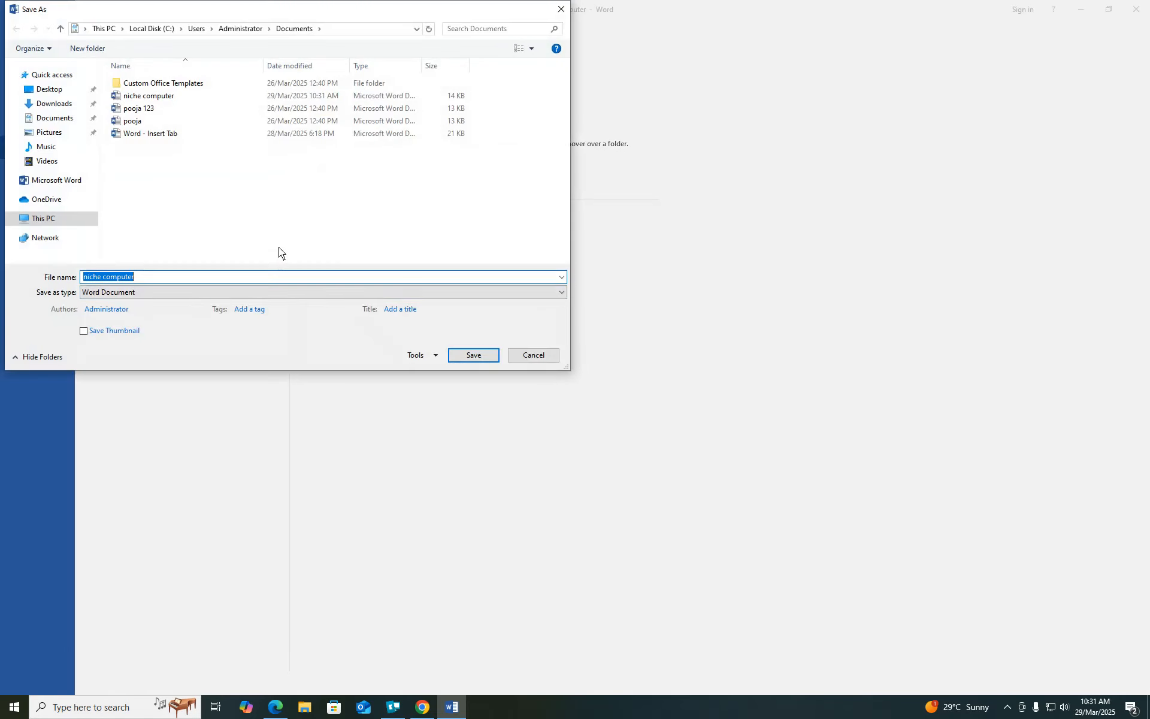
pyautogui.click(153, 275)
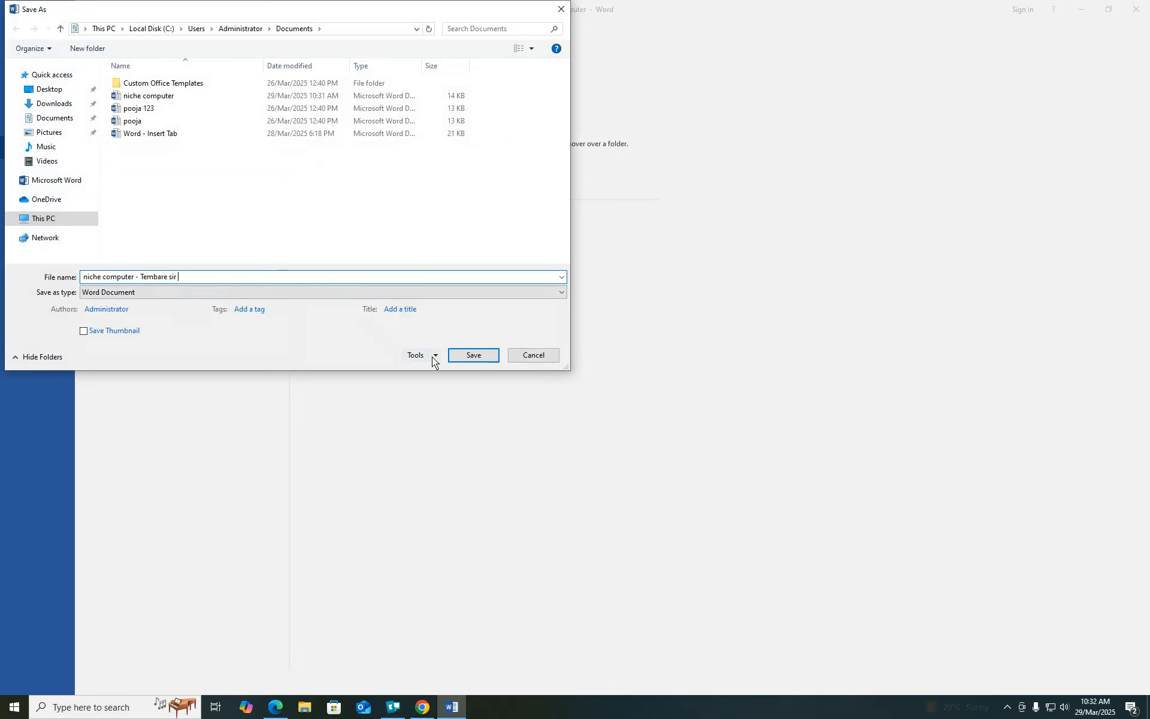
pyautogui.click(473, 356)
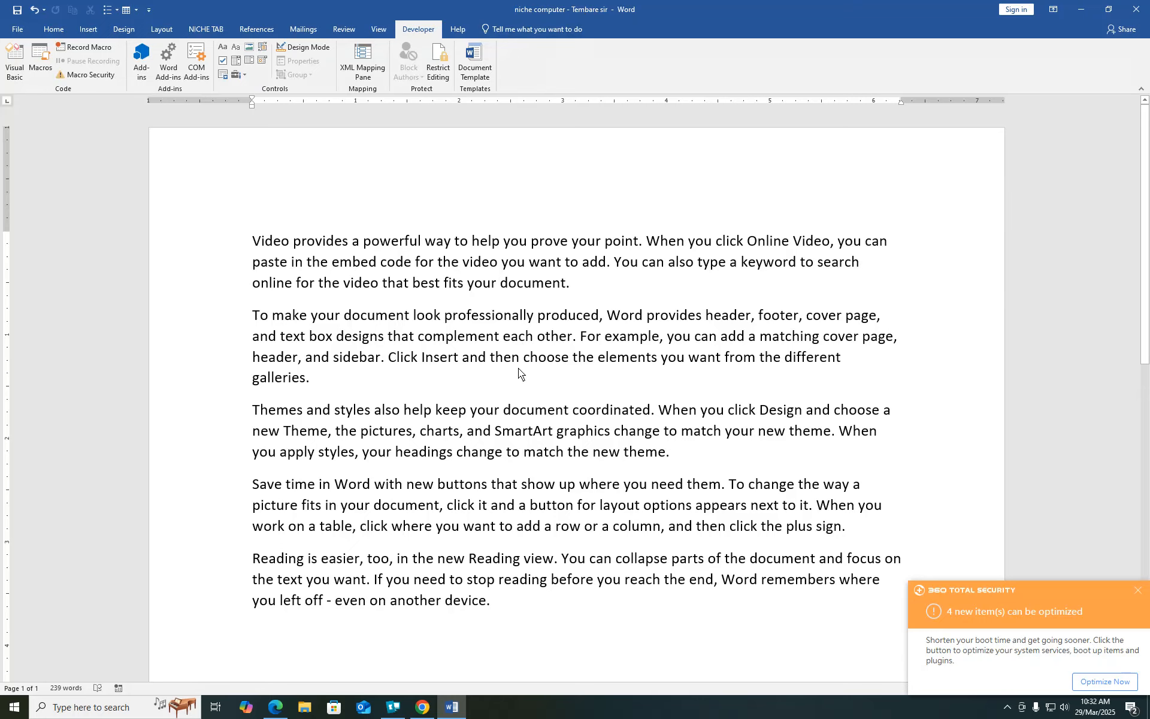
# - Dismiss the security notice, show the print preview, and bring up Page Setup
pyautogui.click(1138, 590)
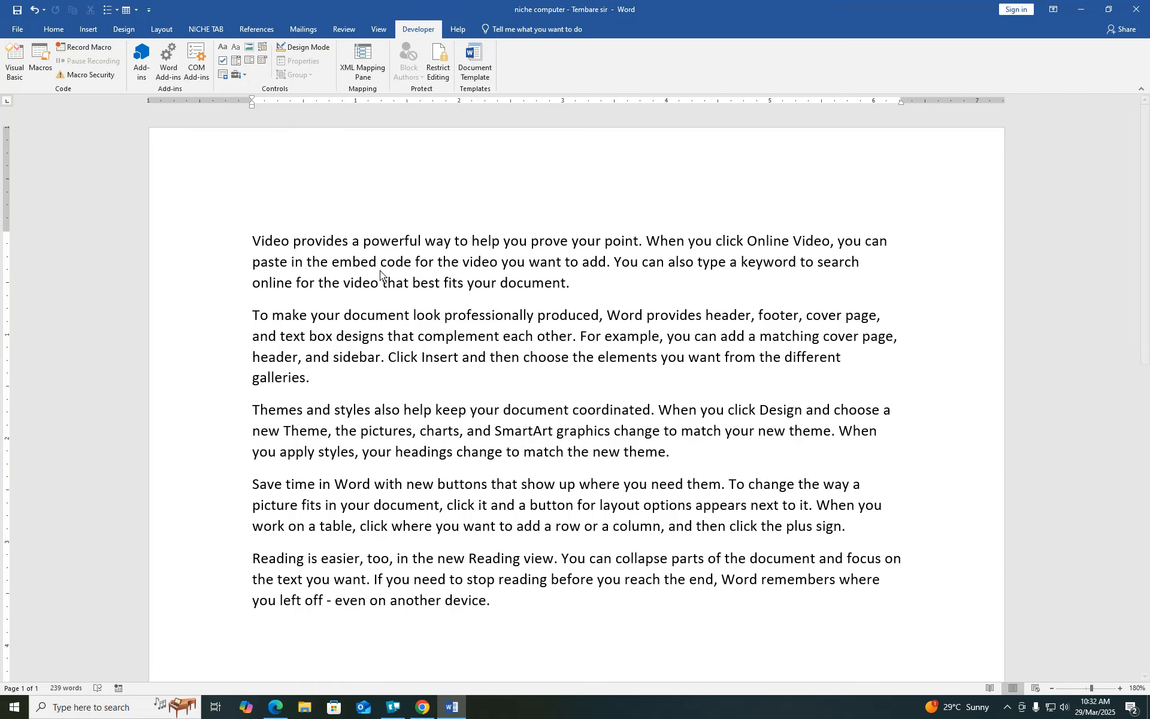
pyautogui.click(16, 28)
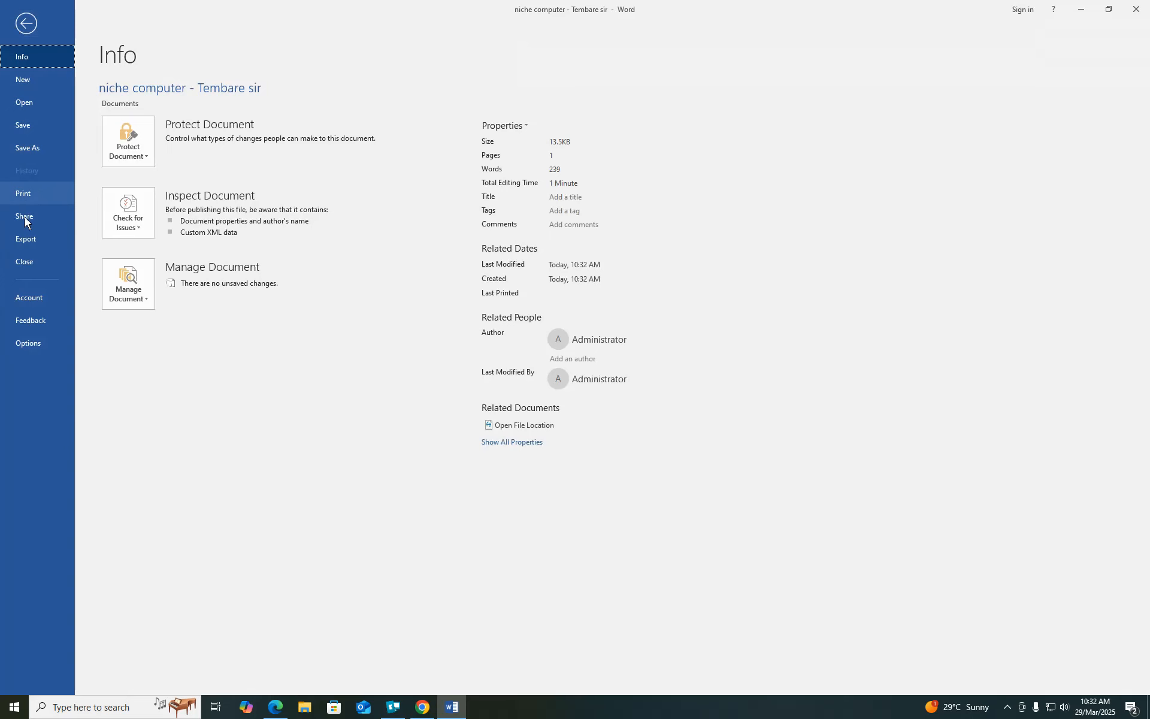
pyautogui.click(23, 193)
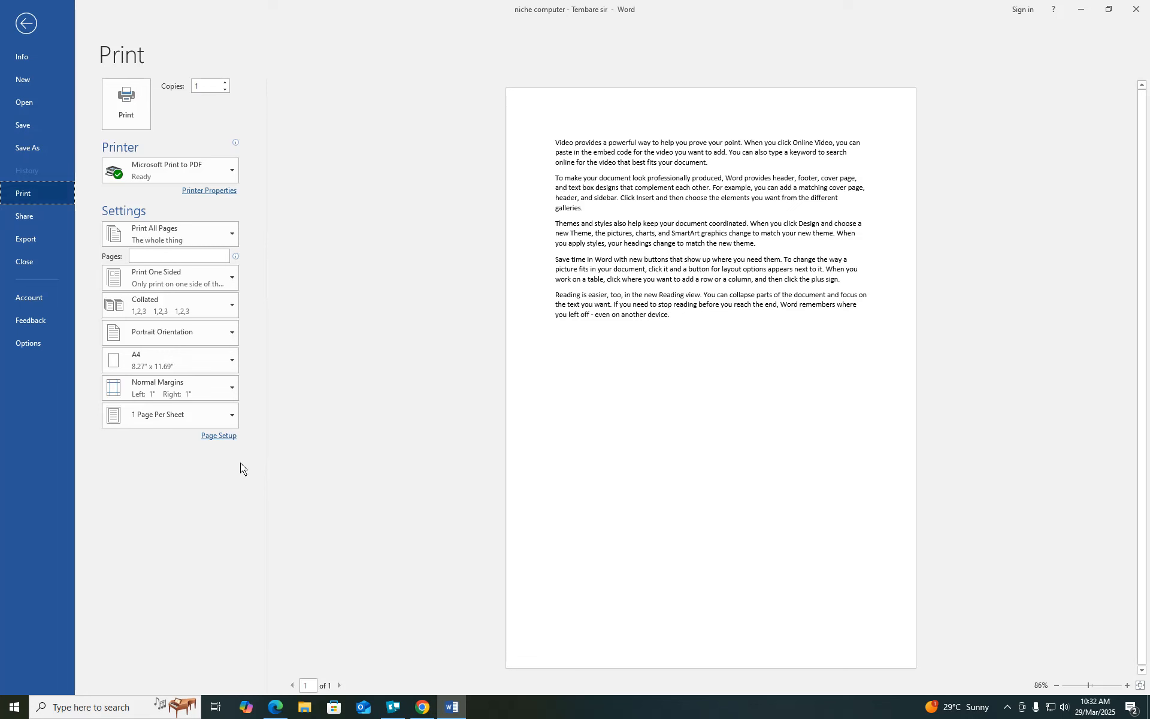
pyautogui.click(219, 437)
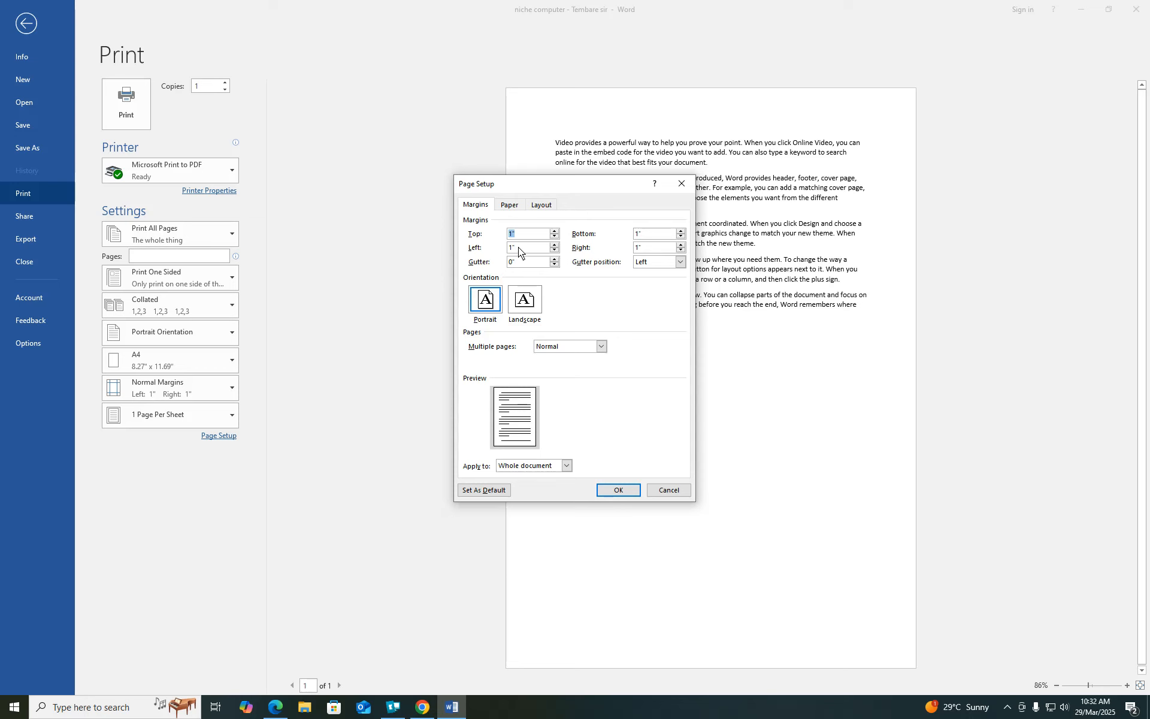
# - Set margins to Top 1.5", Bottom 0.5", Left 1.1", Right 0.5", keeping portrait after trying landscape
pyautogui.write('1.5')
pyautogui.click(681, 237)
pyautogui.click(682, 237)
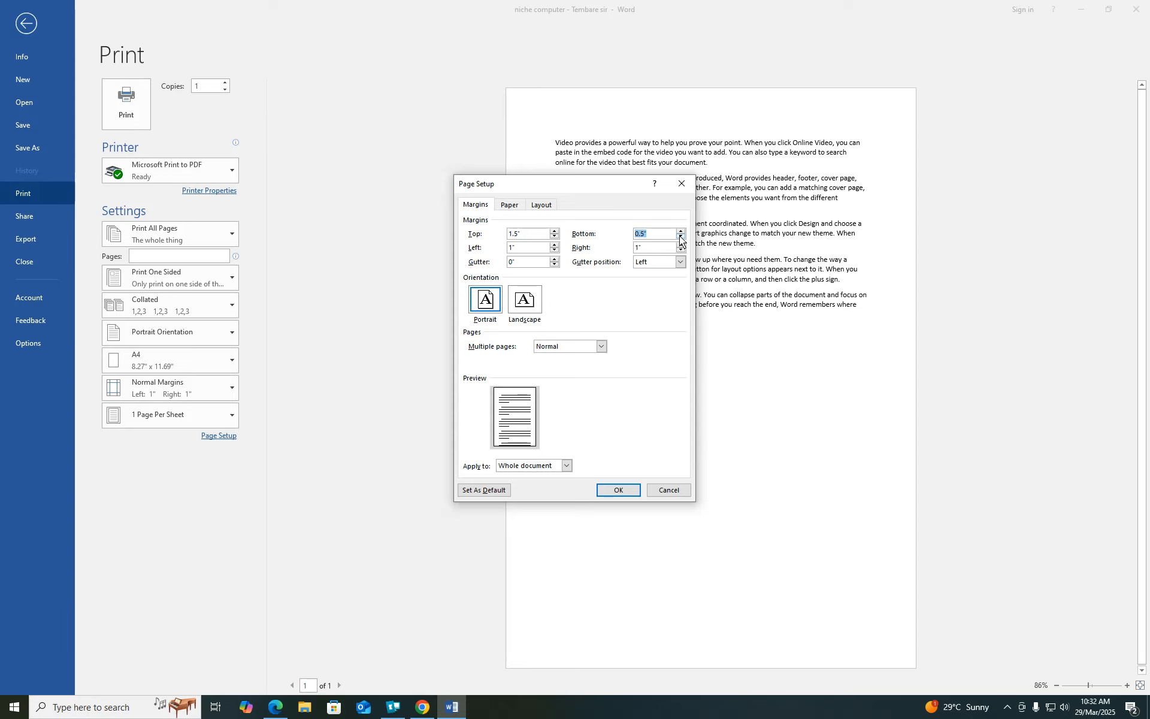
pyautogui.click(681, 238)
pyautogui.click(555, 245)
pyautogui.click(681, 250)
pyautogui.click(682, 251)
pyautogui.click(681, 250)
pyautogui.click(681, 250)
pyautogui.click(525, 301)
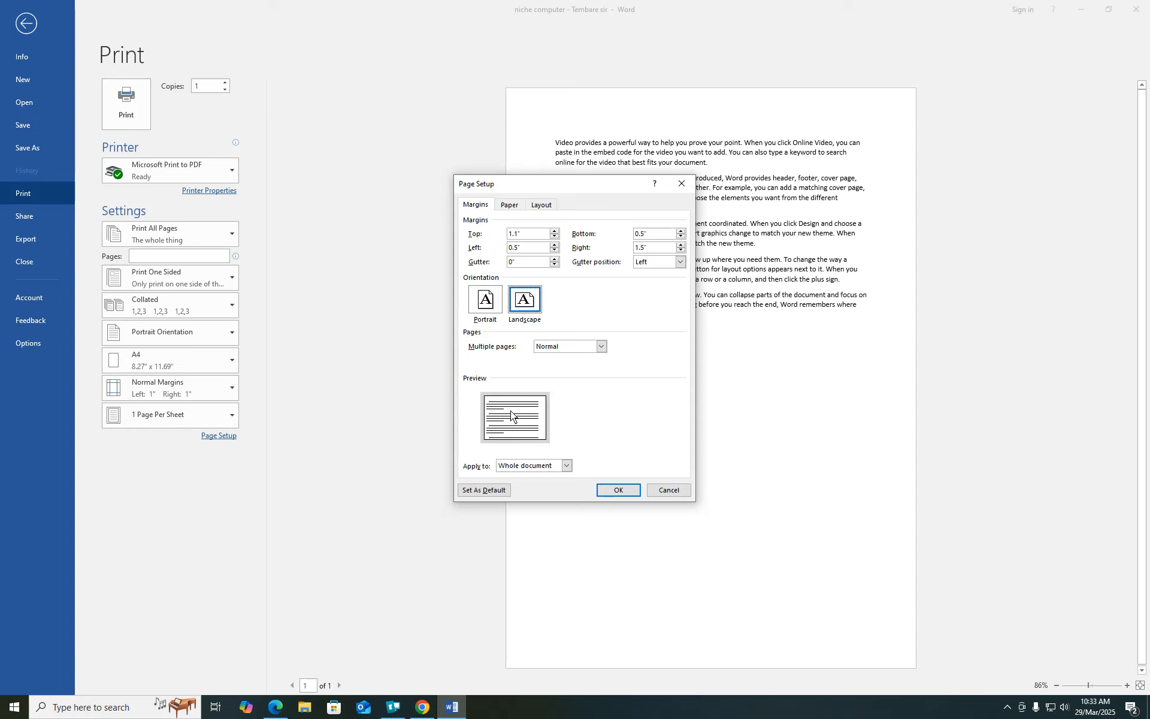
pyautogui.click(485, 300)
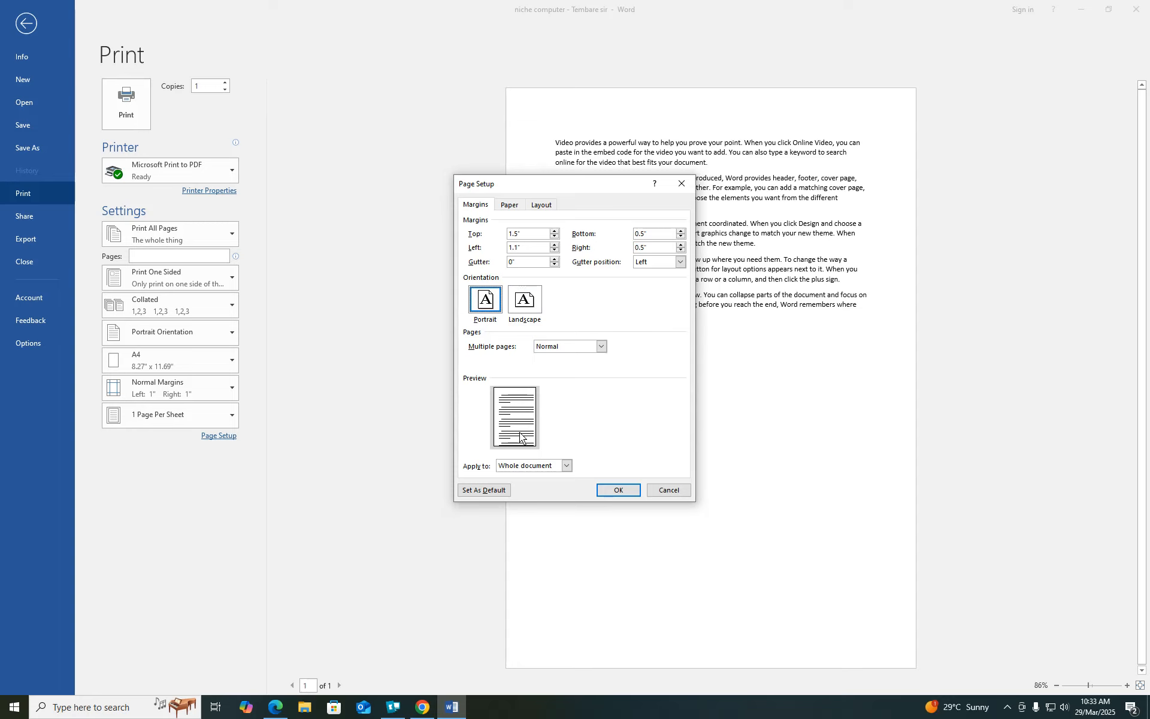
pyautogui.click(601, 346)
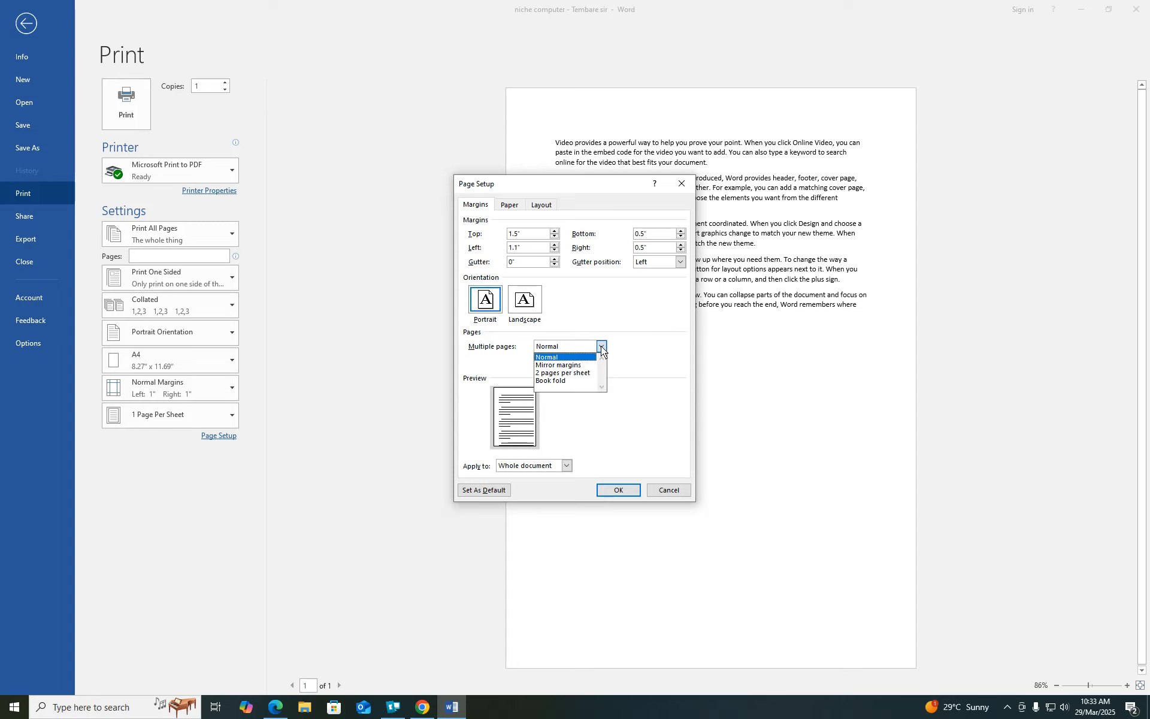
pyautogui.click(578, 373)
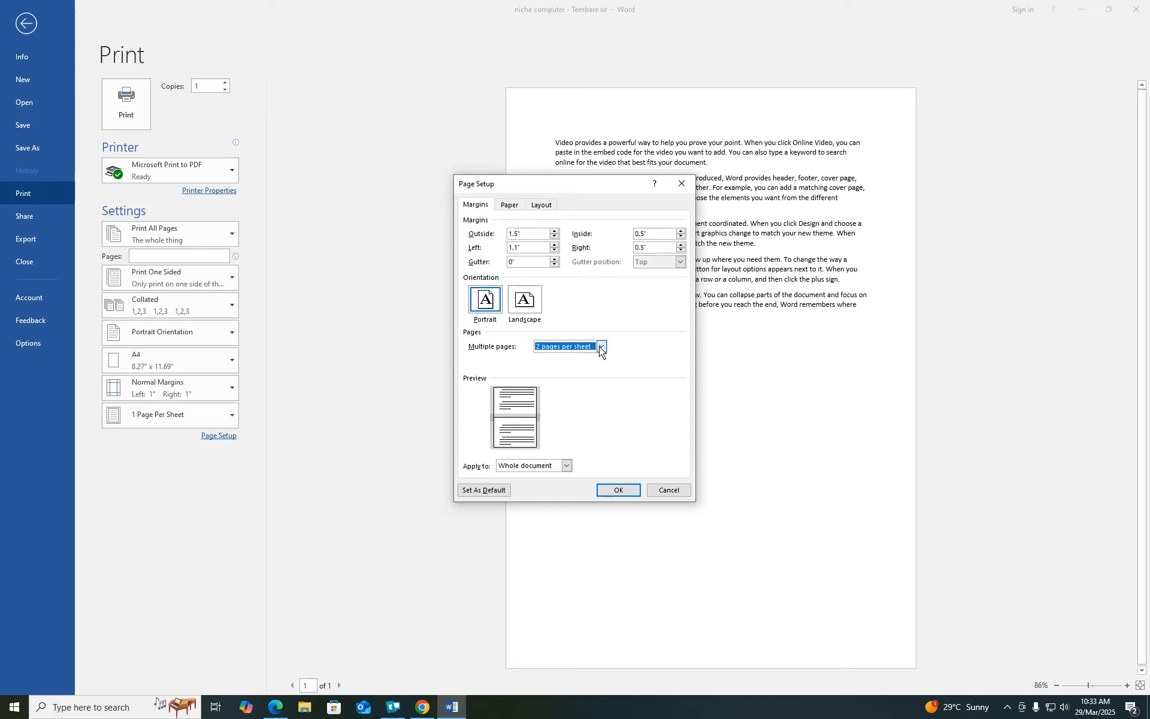
pyautogui.click(601, 347)
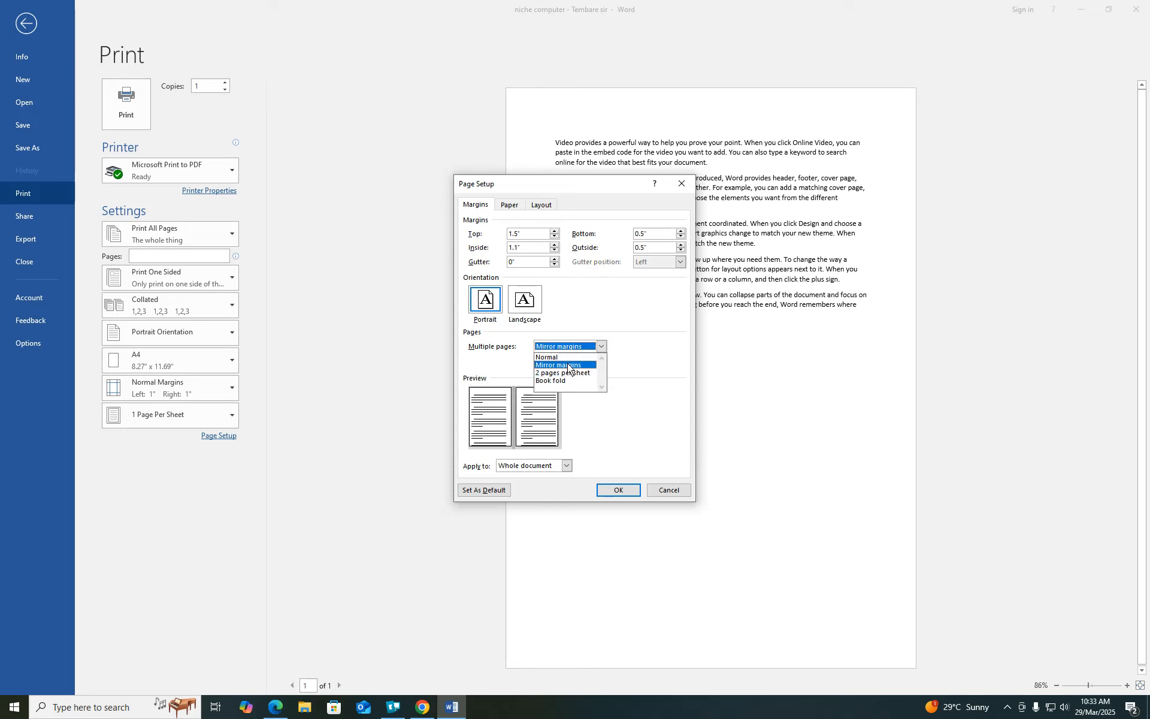
pyautogui.click(568, 366)
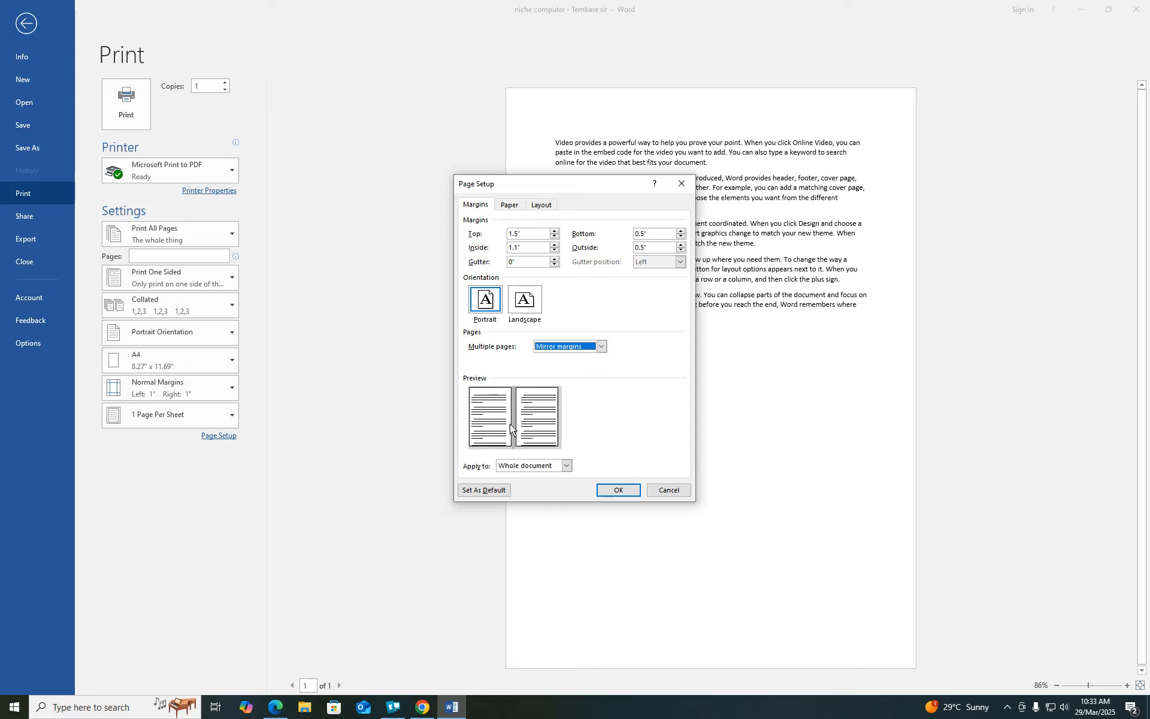
pyautogui.click(602, 348)
pyautogui.click(566, 357)
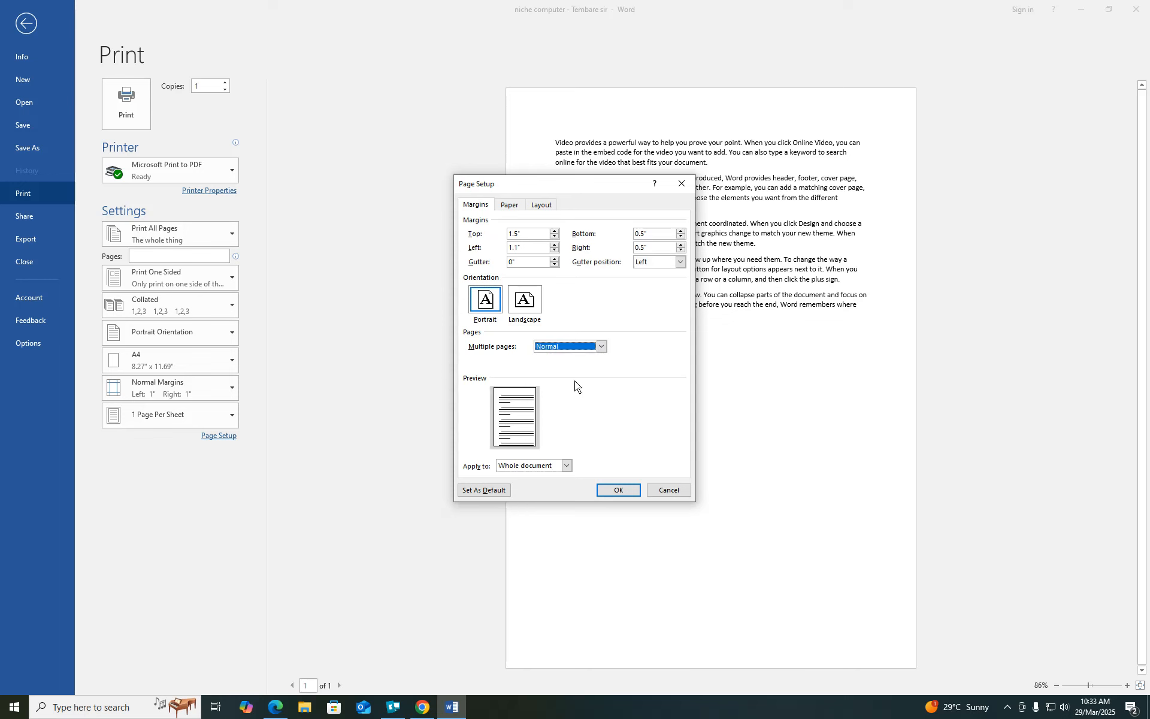
pyautogui.click(601, 347)
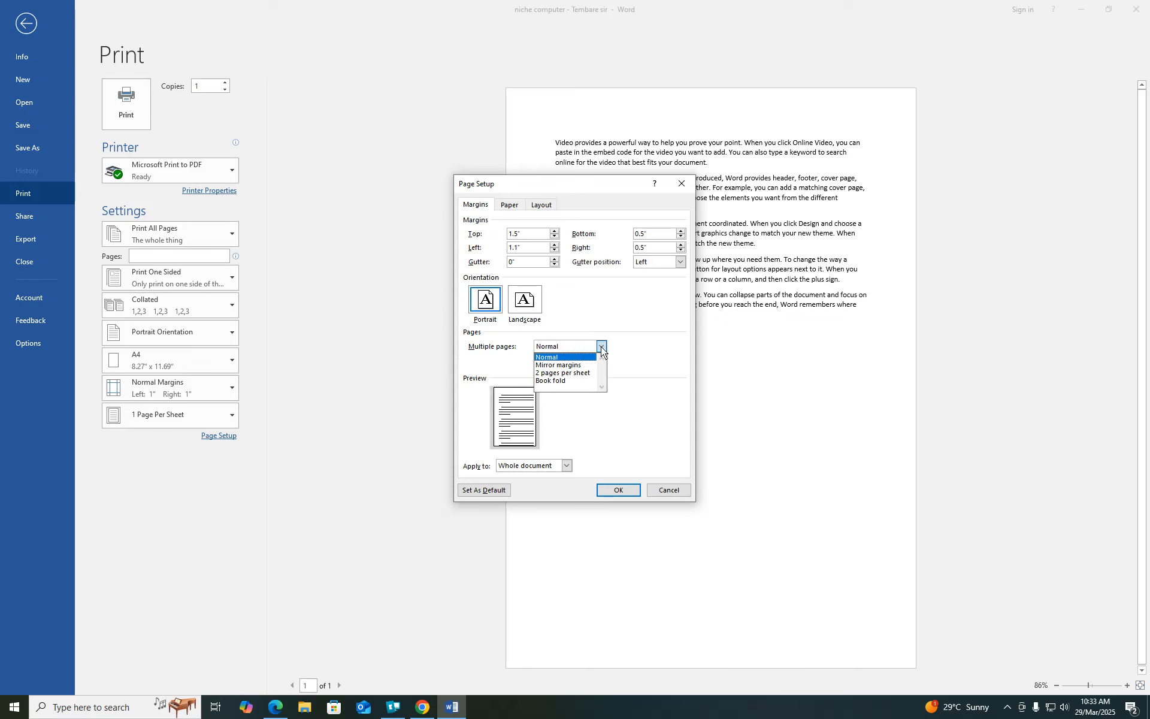
pyautogui.click(563, 381)
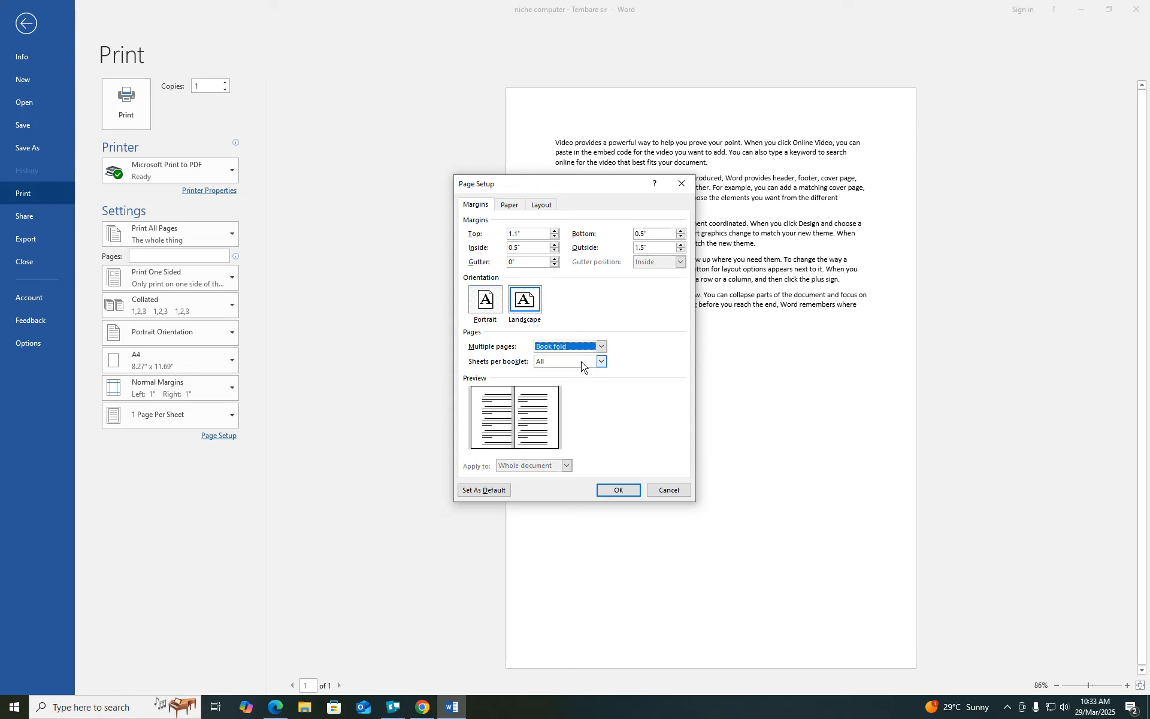
pyautogui.click(602, 347)
pyautogui.click(575, 357)
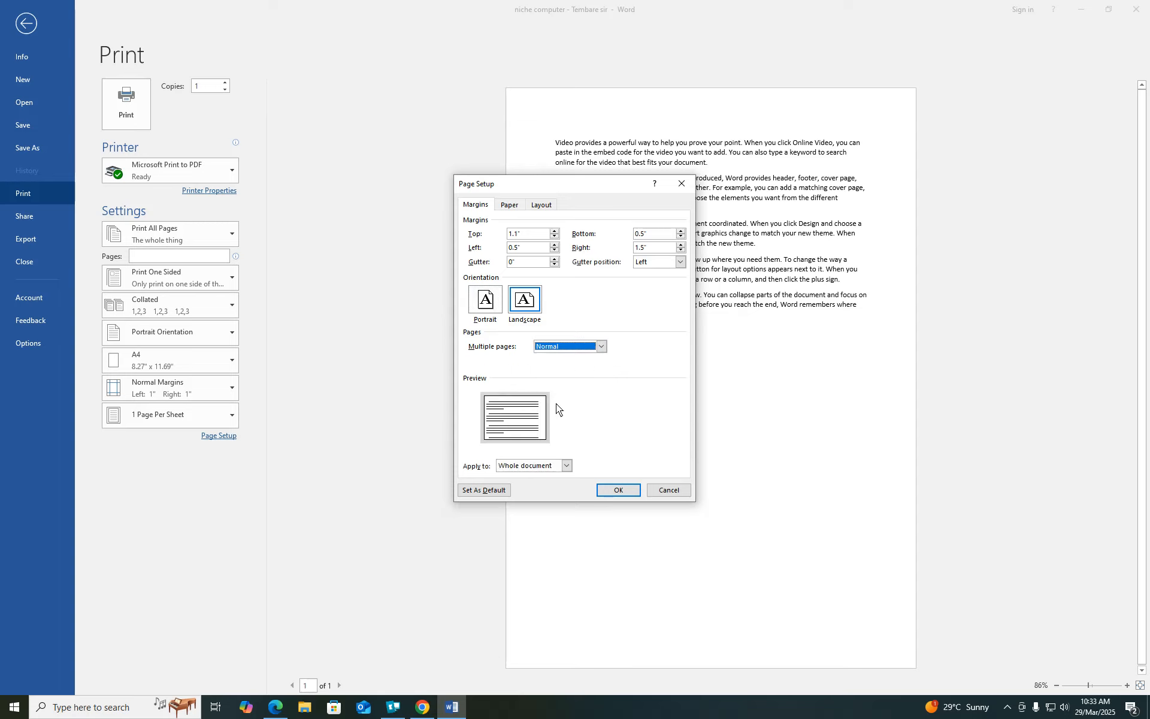
pyautogui.click(490, 304)
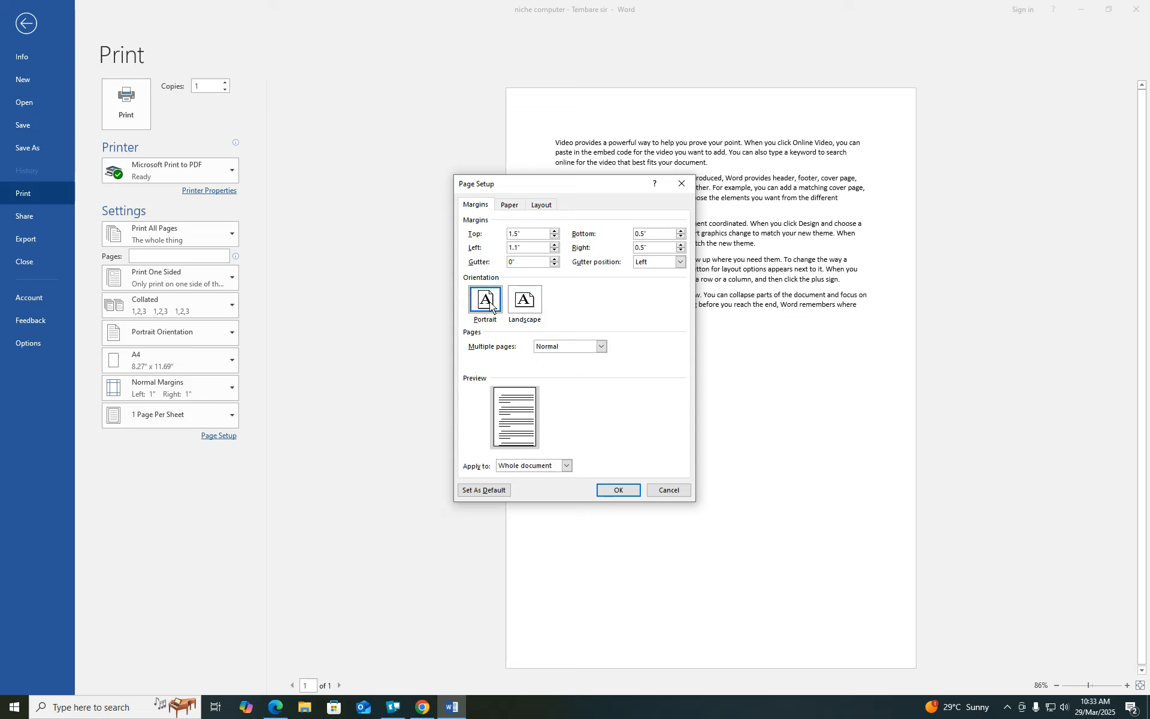
# - Try Executive, Legal and A3 paper sizes, then restore A4 and view the Layout settings
pyautogui.click(511, 205)
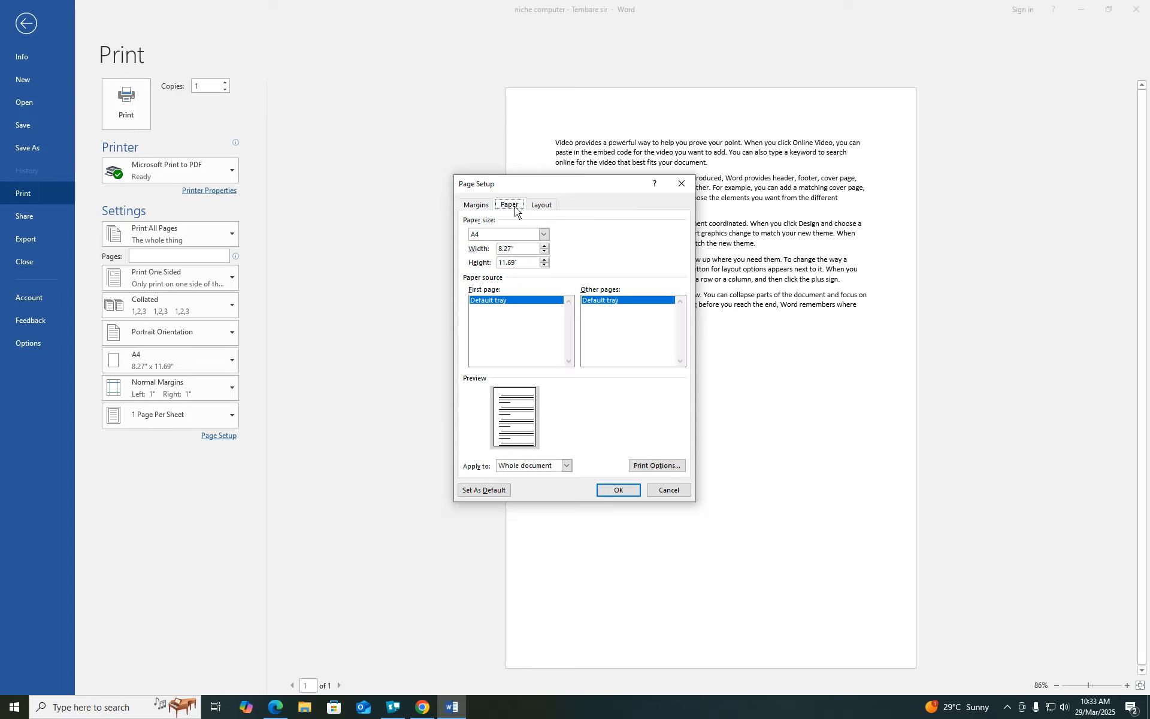
pyautogui.click(544, 235)
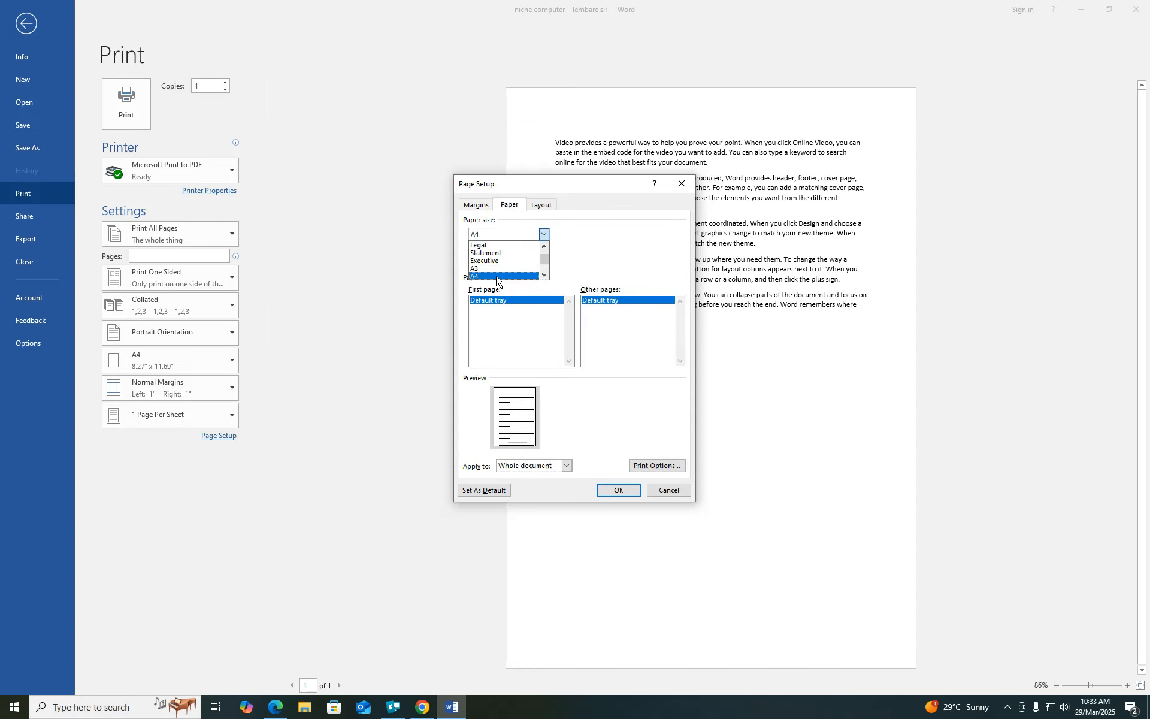
pyautogui.click(496, 275)
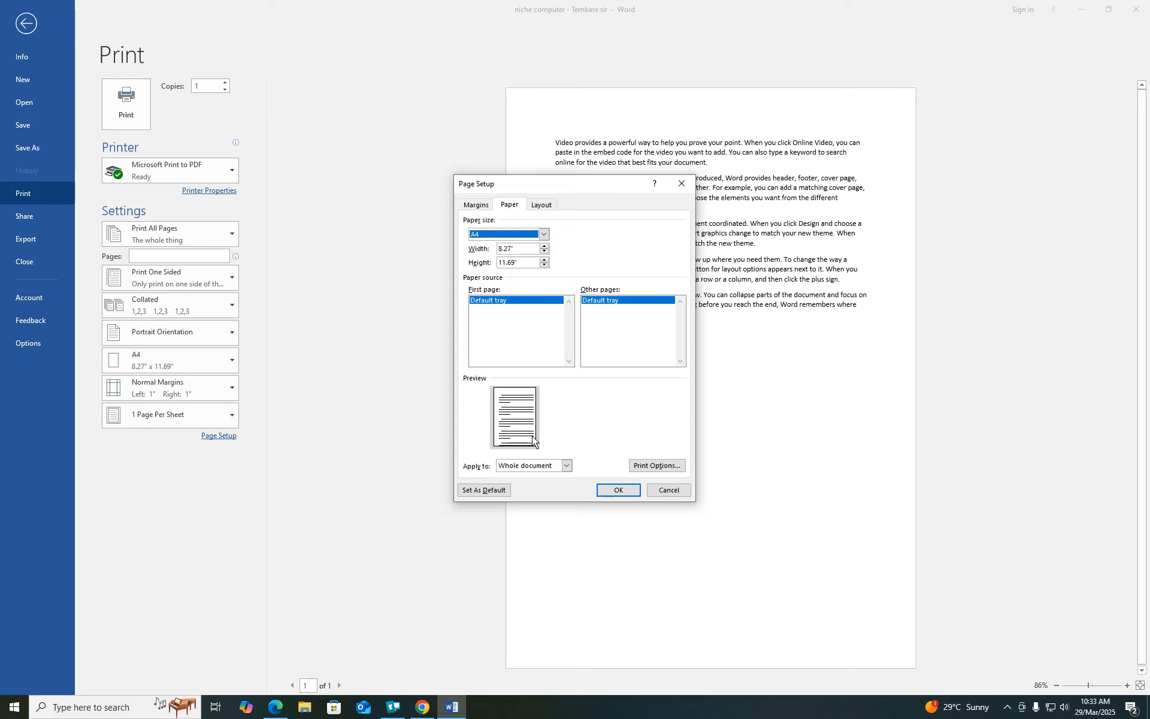
pyautogui.click(544, 234)
pyautogui.click(500, 260)
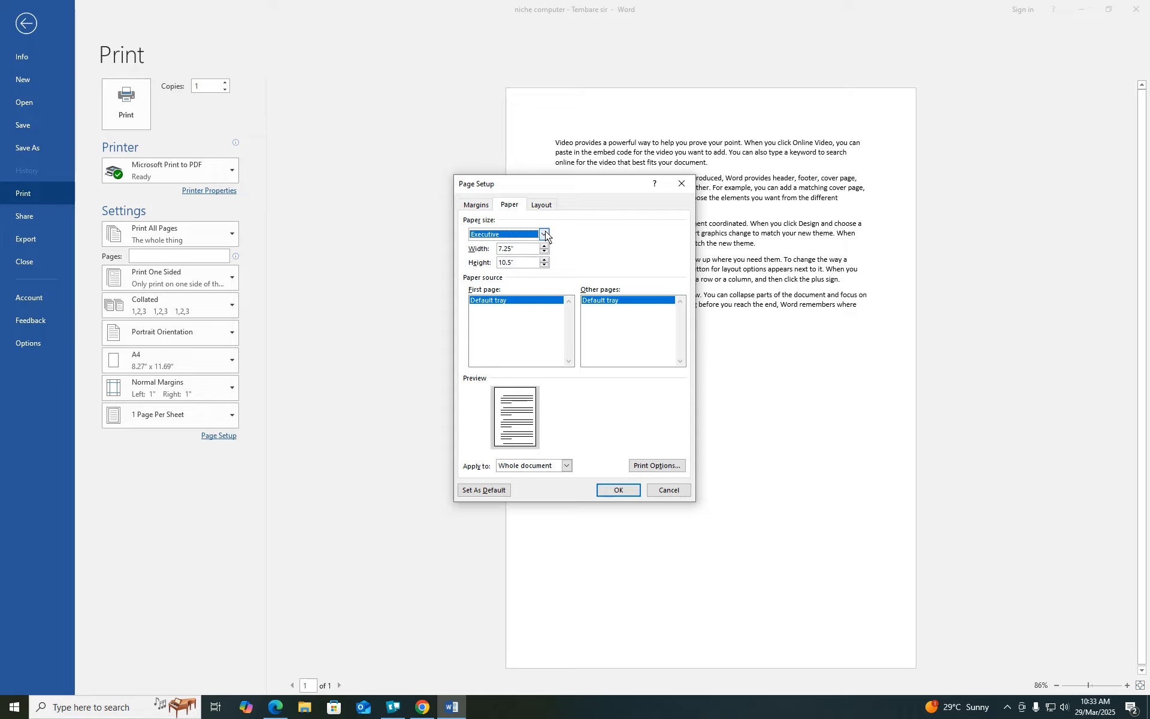
pyautogui.click(545, 233)
pyautogui.click(508, 246)
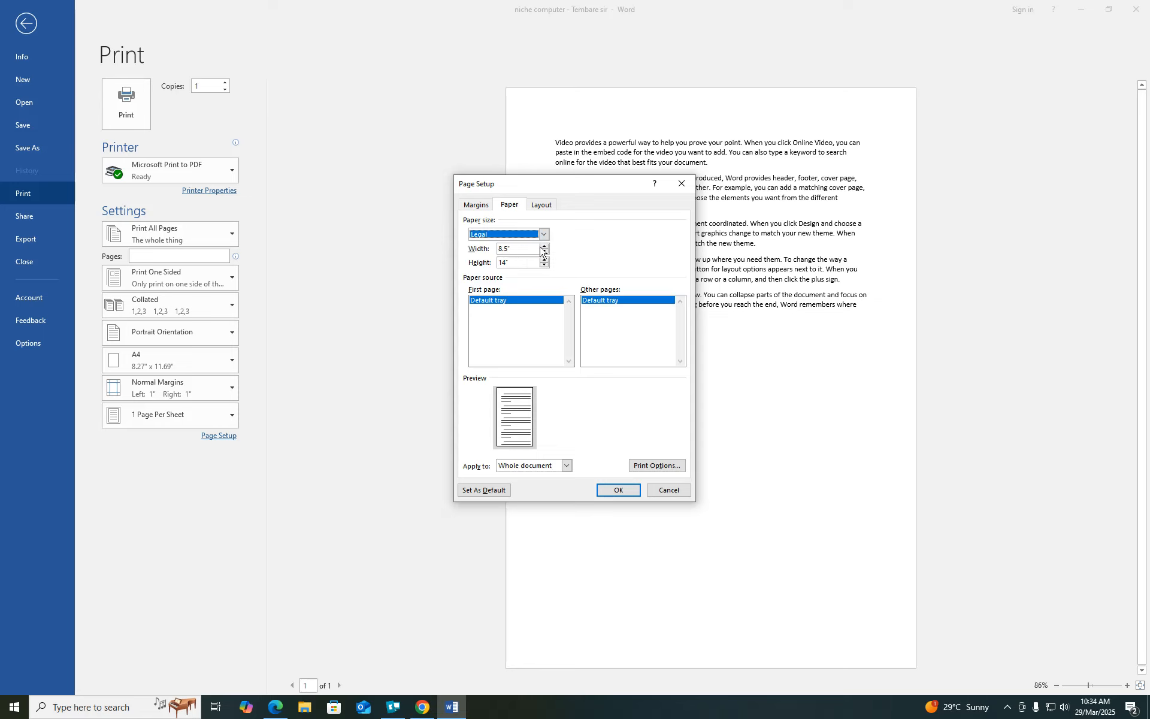
pyautogui.click(544, 234)
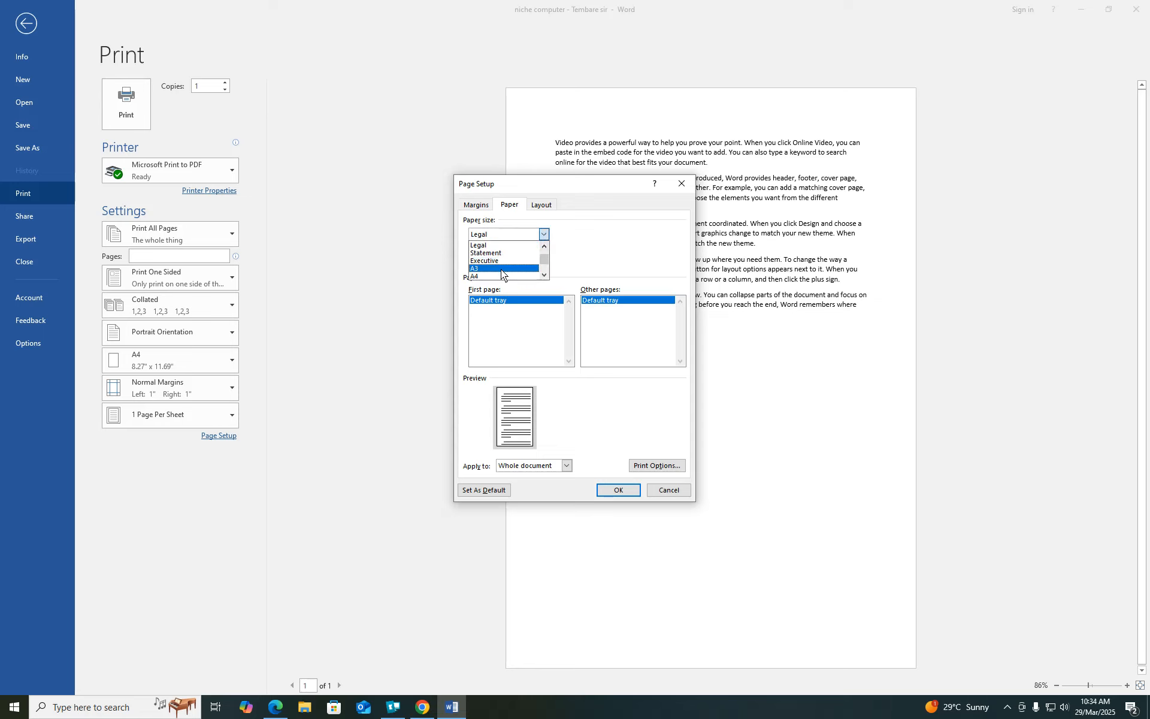
pyautogui.click(501, 268)
pyautogui.click(544, 235)
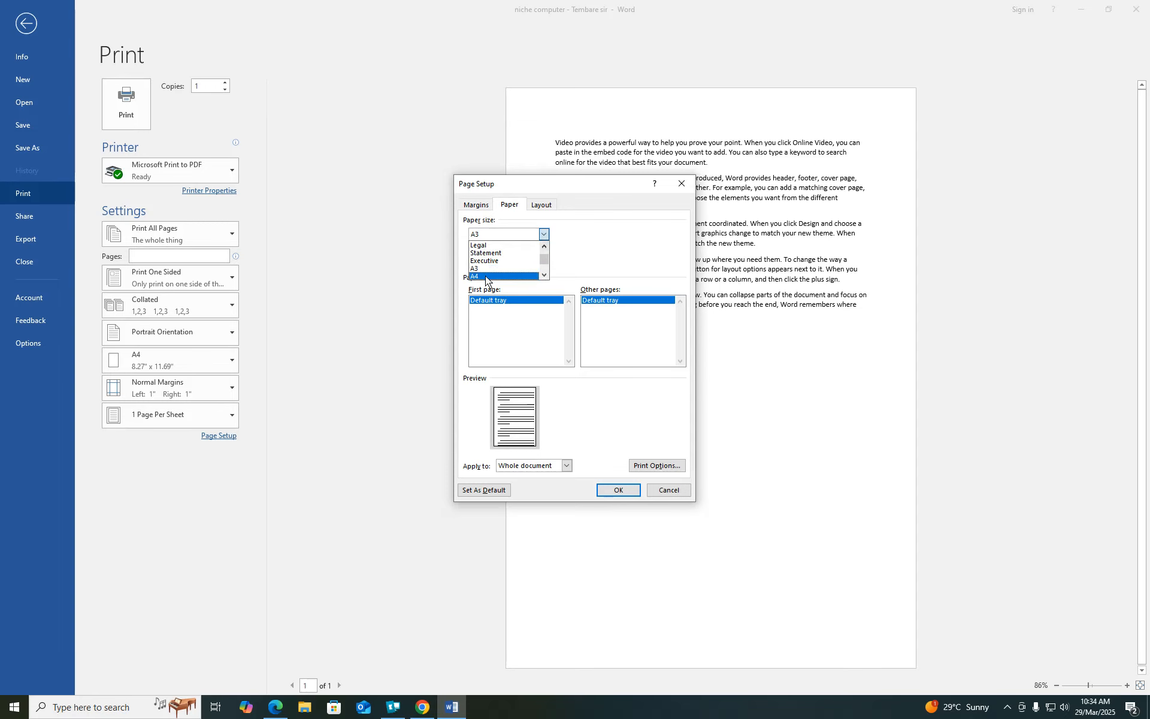
pyautogui.click(485, 276)
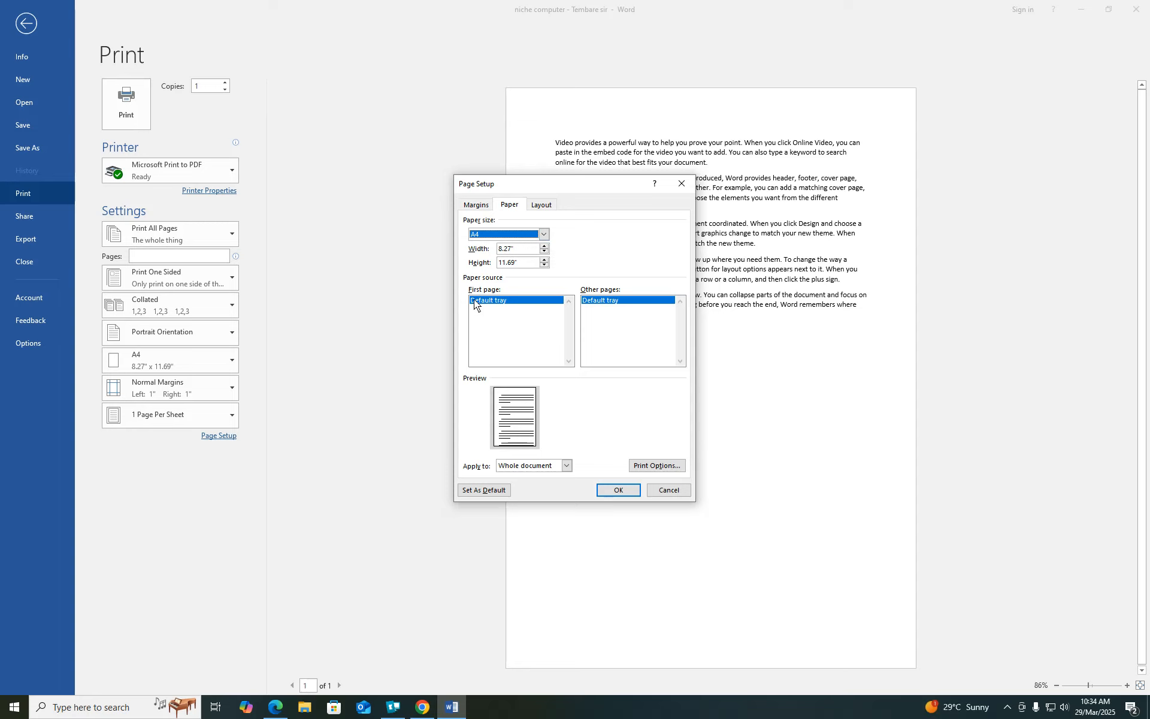
pyautogui.click(543, 209)
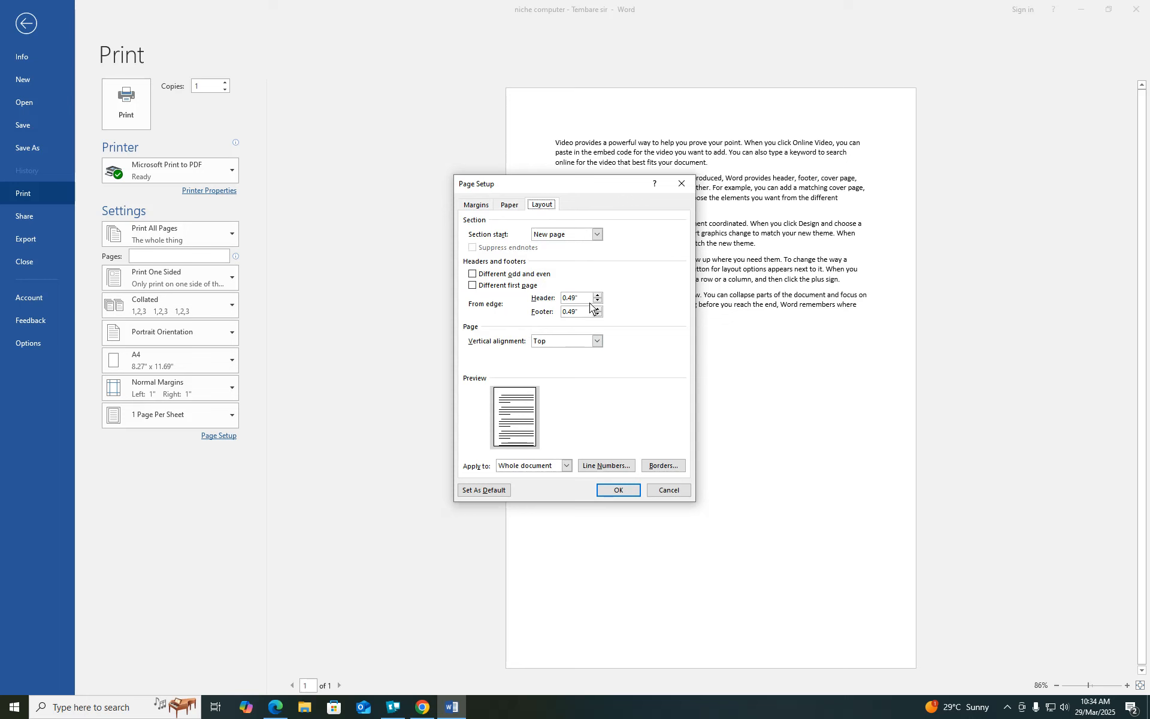
# - Set the header distance to 1" and the footer distance to 0.75"
pyautogui.click(1004, 708)
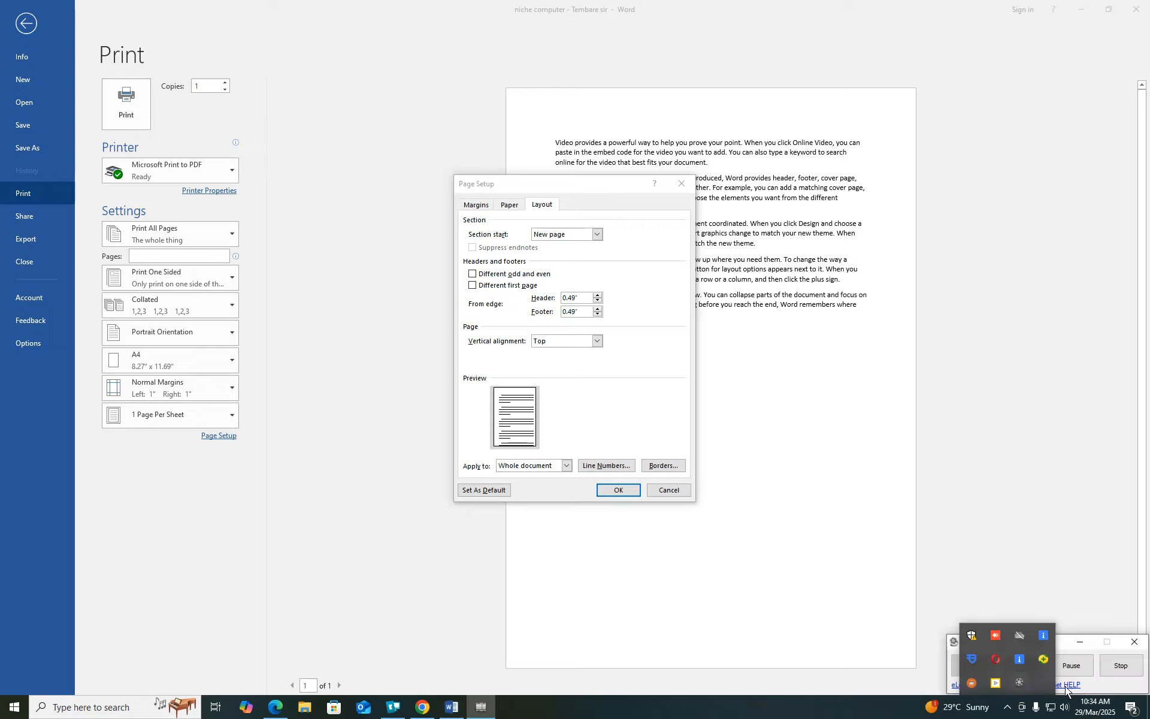
pyautogui.click(1078, 675)
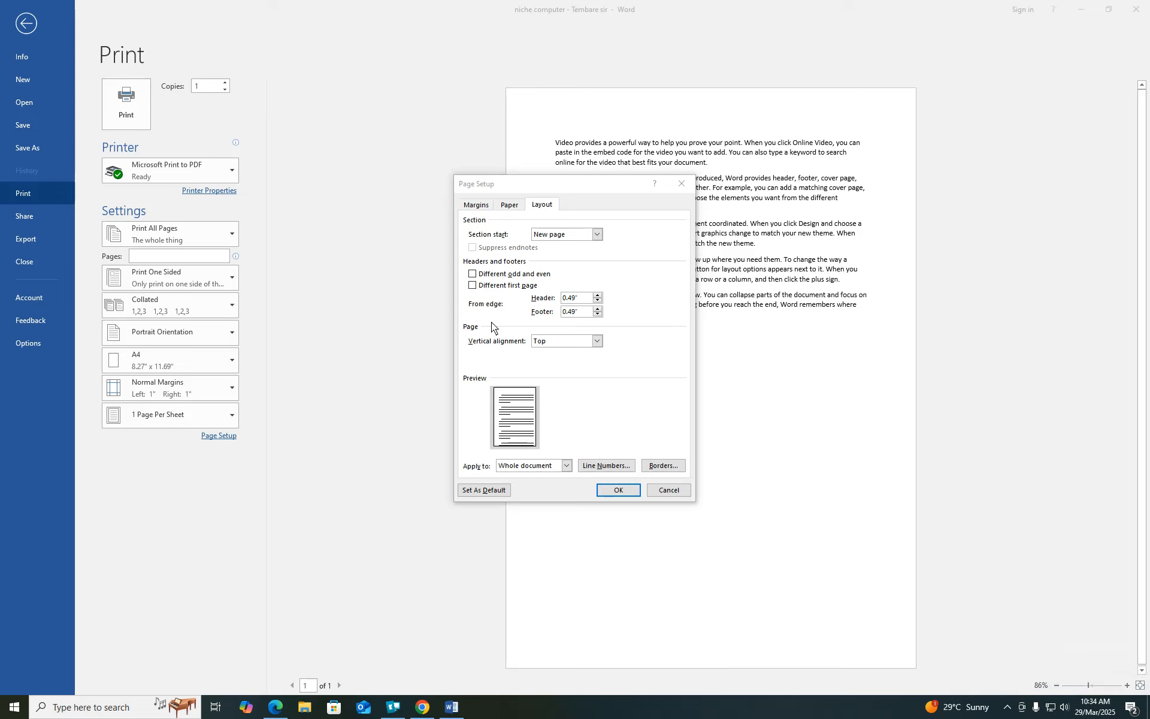
pyautogui.click(579, 301)
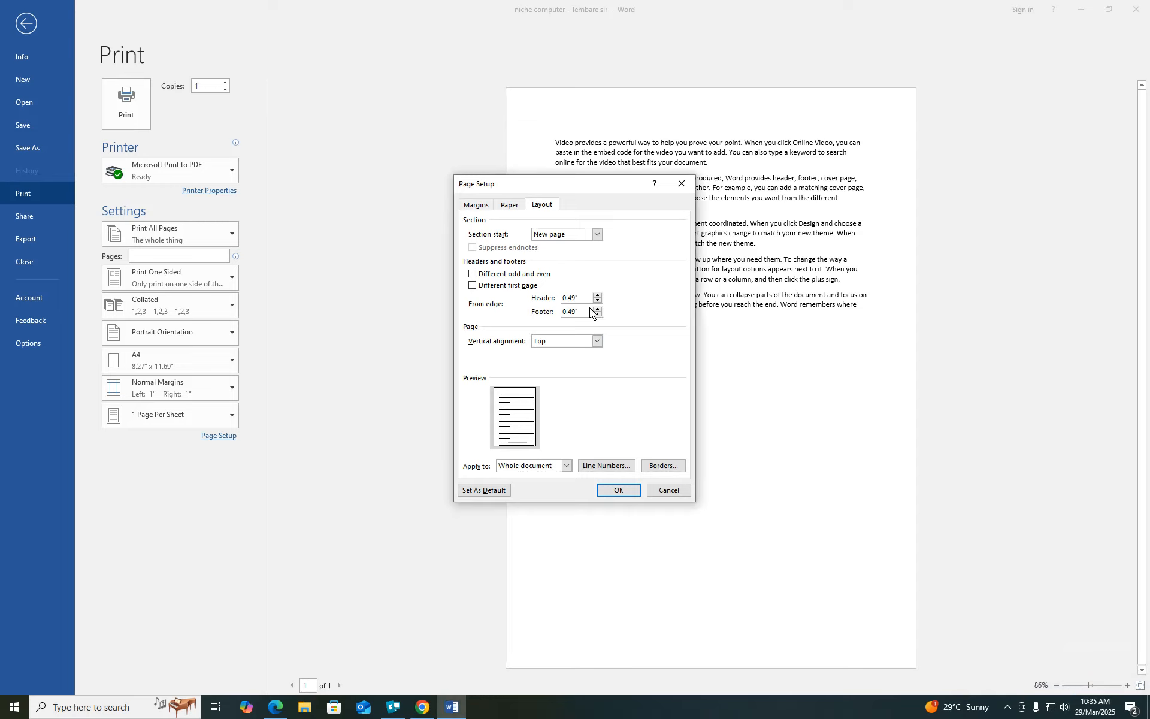
pyautogui.press('BackSpace')
pyautogui.press('BackSpace')
pyautogui.press('BackSpace')
pyautogui.write('5')
# - Try center and justified vertical alignment, then leave it on Top
pyautogui.click(597, 341)
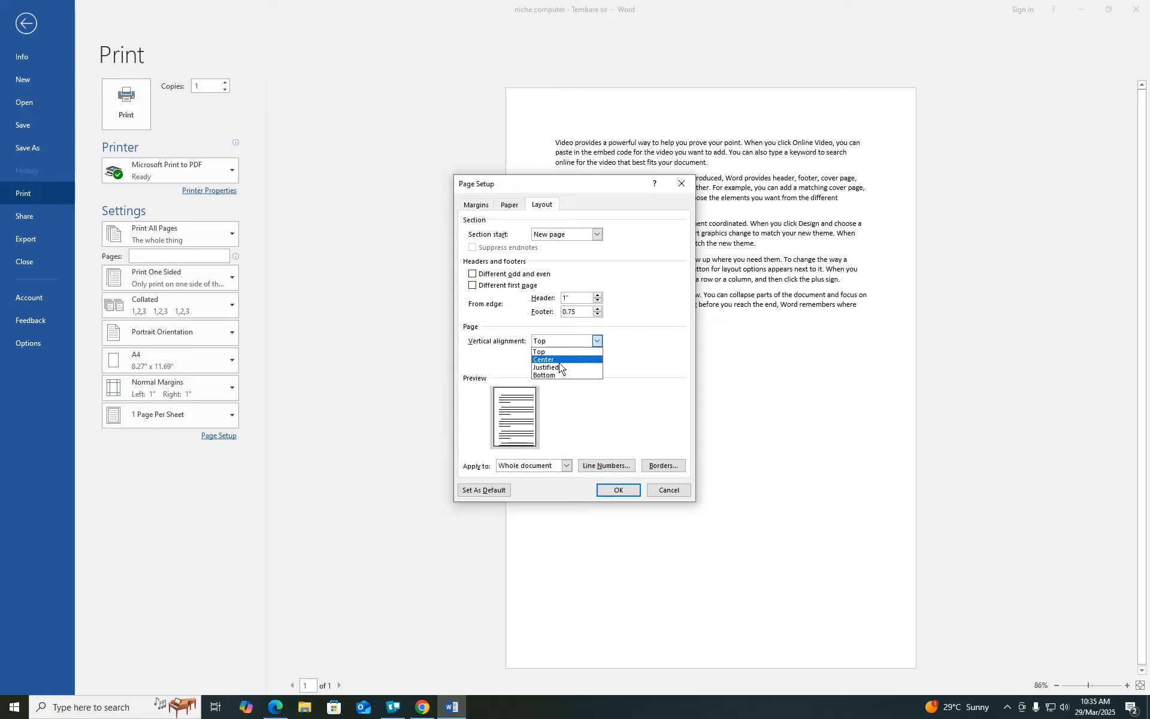
pyautogui.click(559, 360)
pyautogui.click(598, 341)
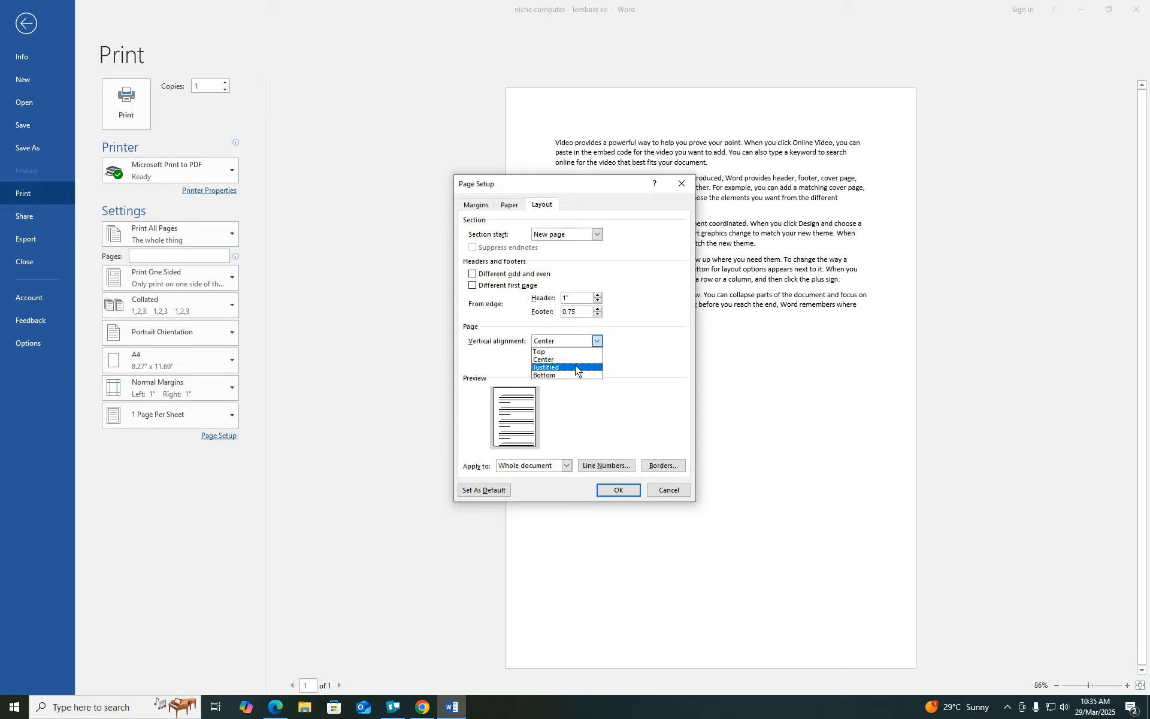
pyautogui.click(575, 367)
pyautogui.click(598, 341)
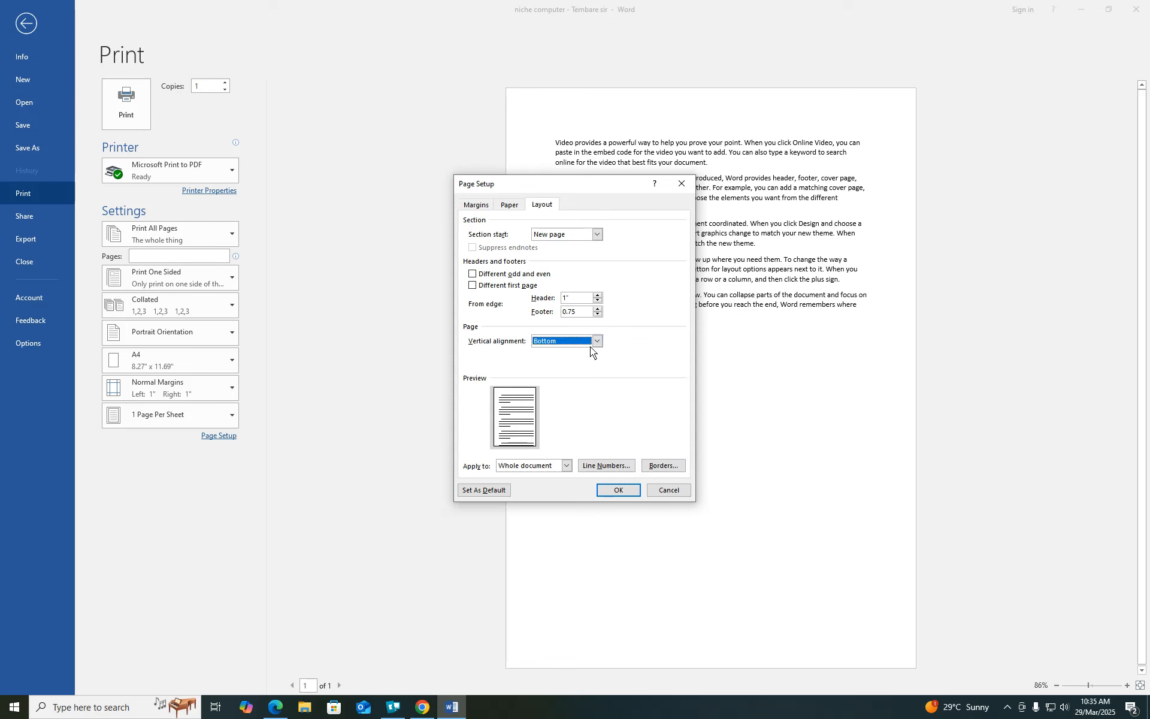
pyautogui.click(597, 341)
pyautogui.click(565, 352)
pyautogui.click(597, 234)
pyautogui.click(597, 234)
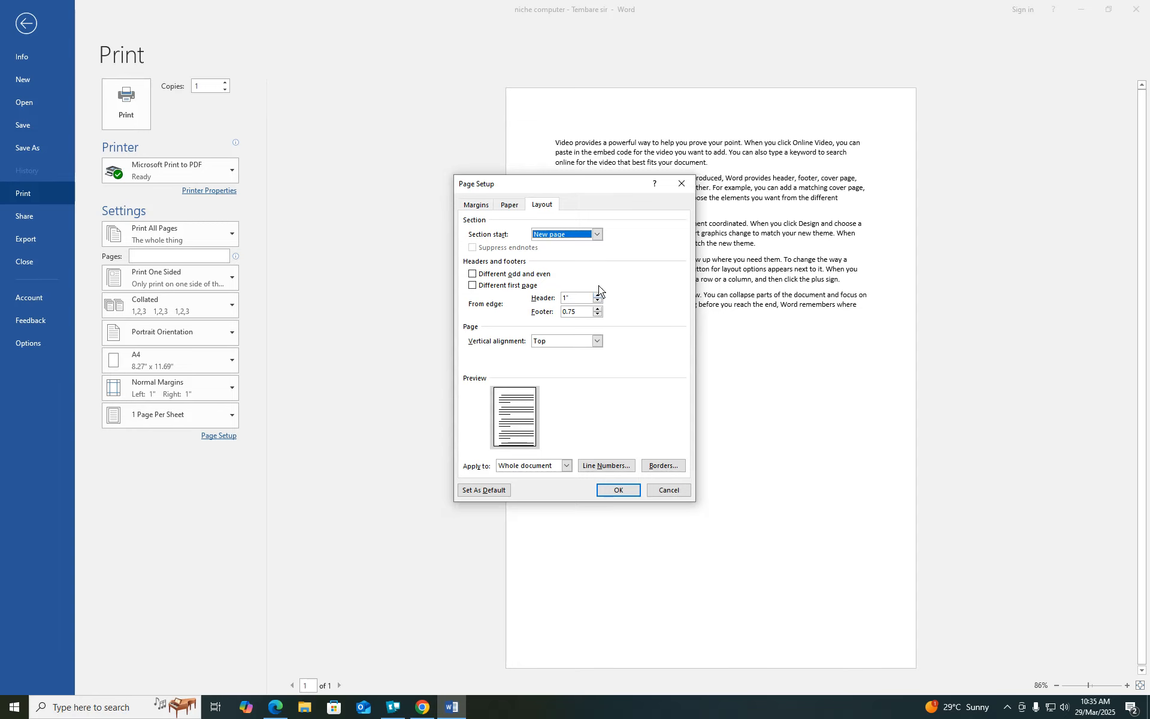
pyautogui.moveTo(579, 186); pyautogui.dragTo(390, 160)
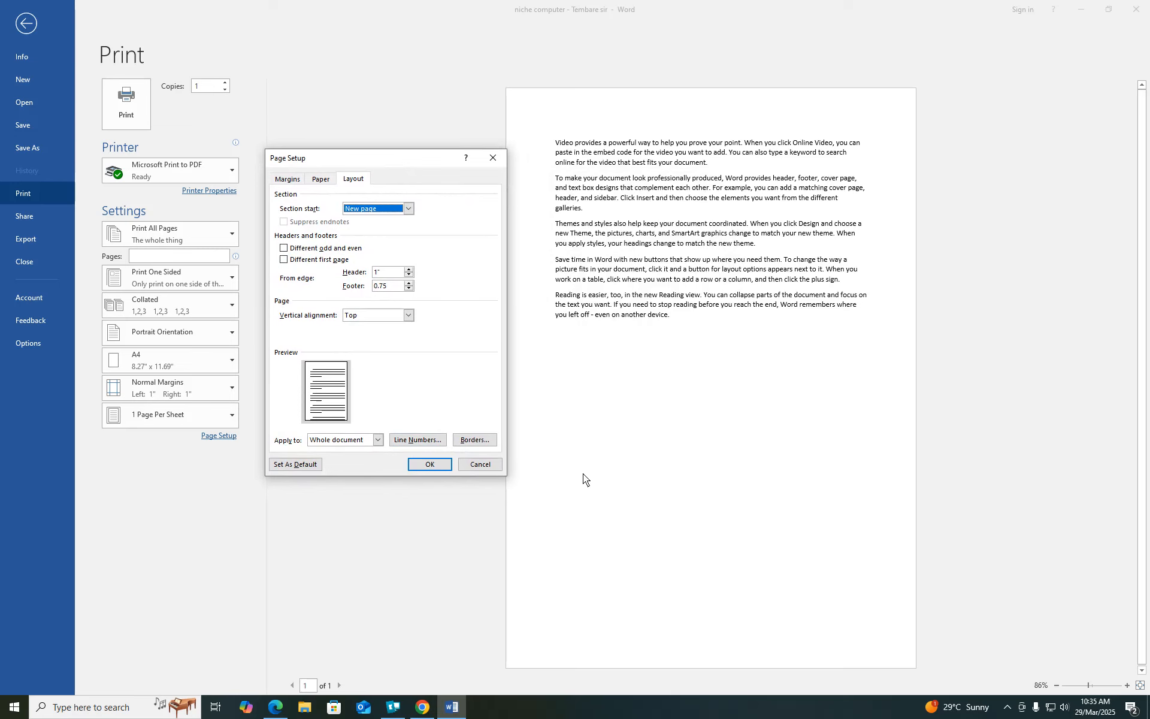
# - Add continuous line numbering and apply the page settings
pyautogui.click(422, 438)
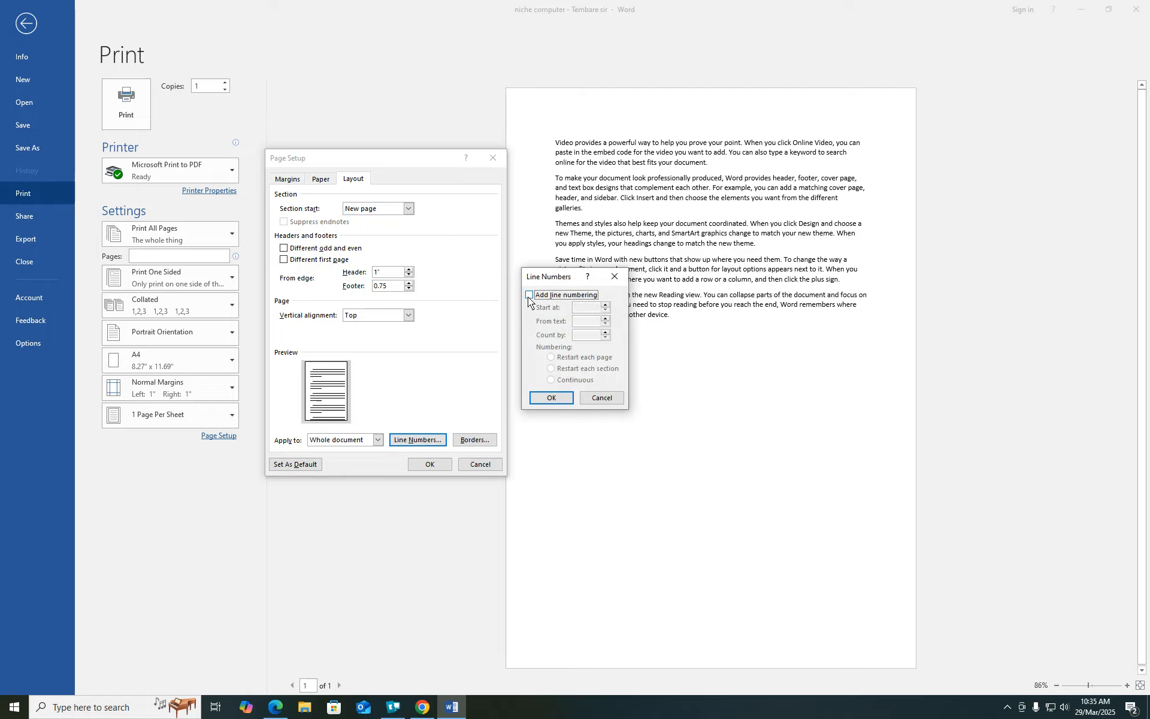
pyautogui.click(529, 295)
pyautogui.click(550, 380)
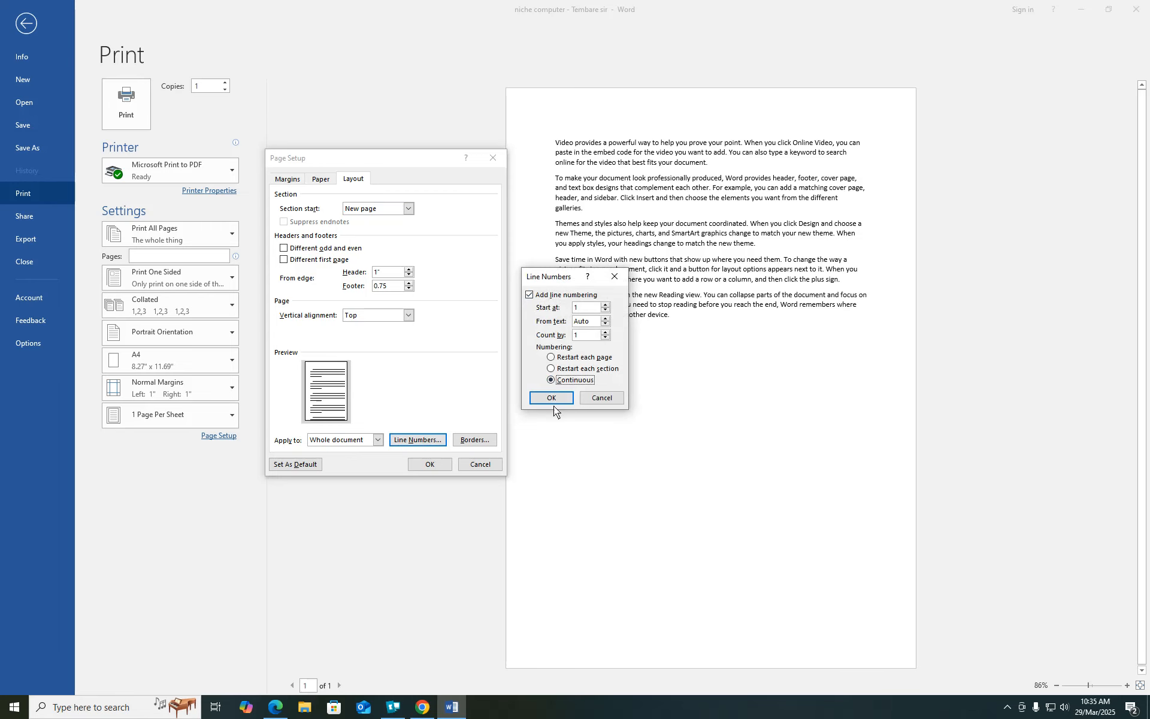
pyautogui.click(552, 398)
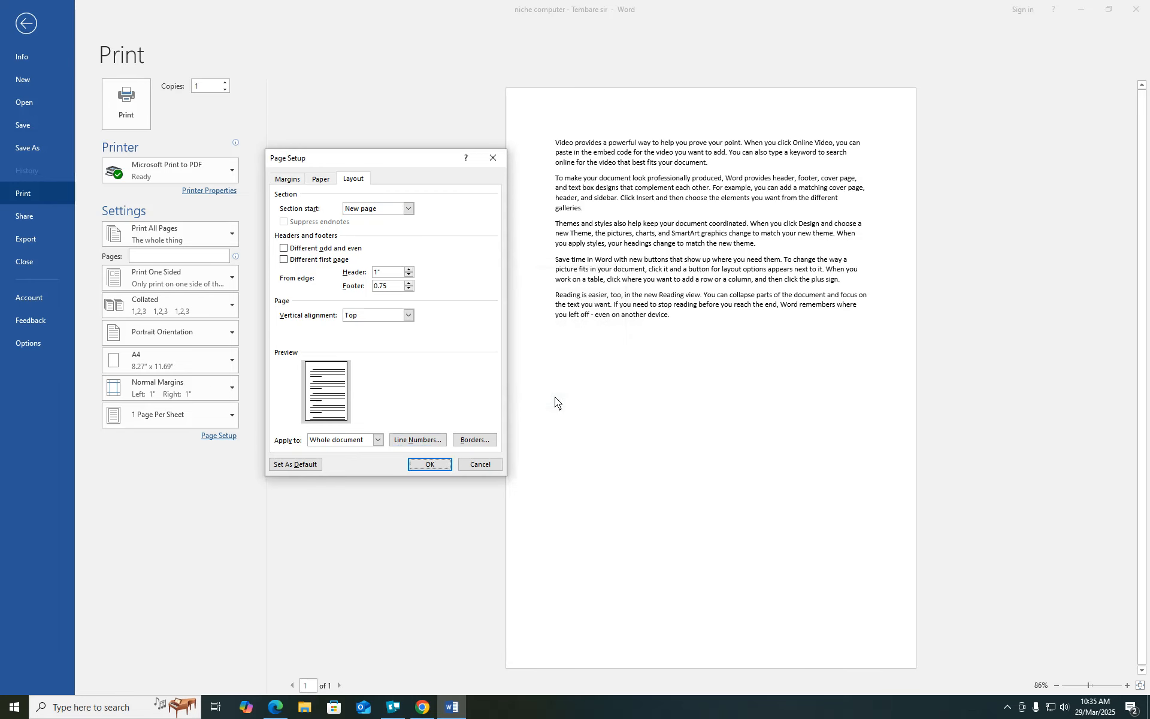
pyautogui.click(428, 464)
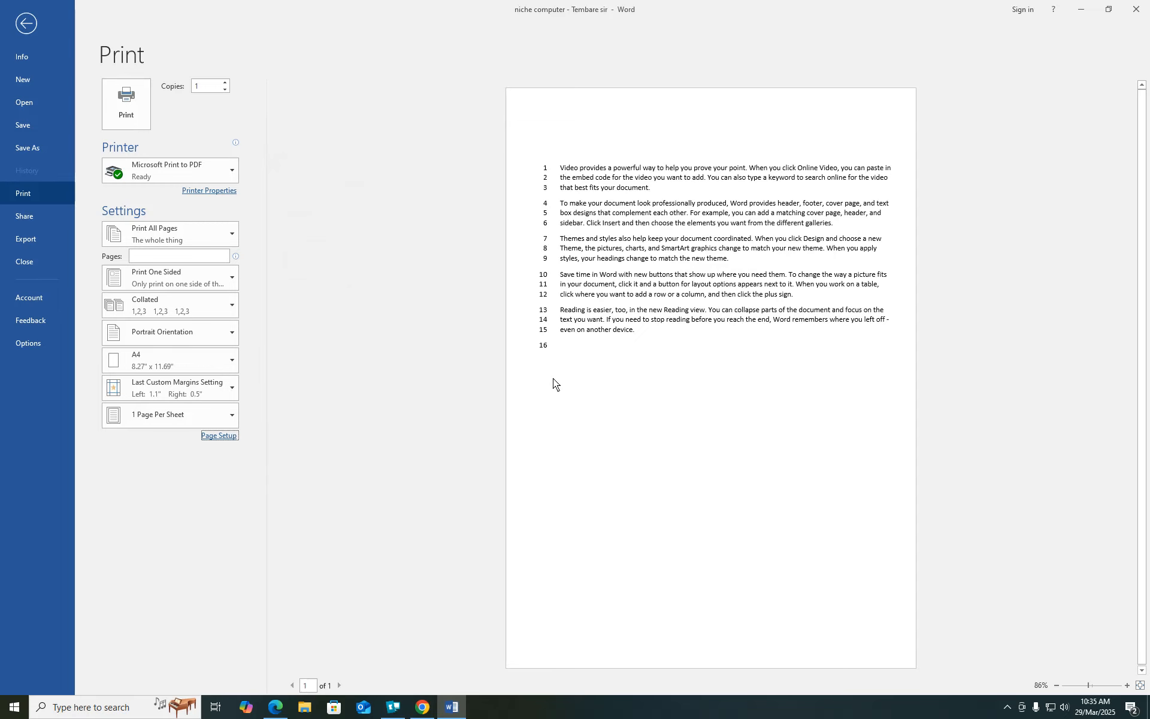
# - Remove the line numbering again and apply the page settings
pyautogui.click(219, 436)
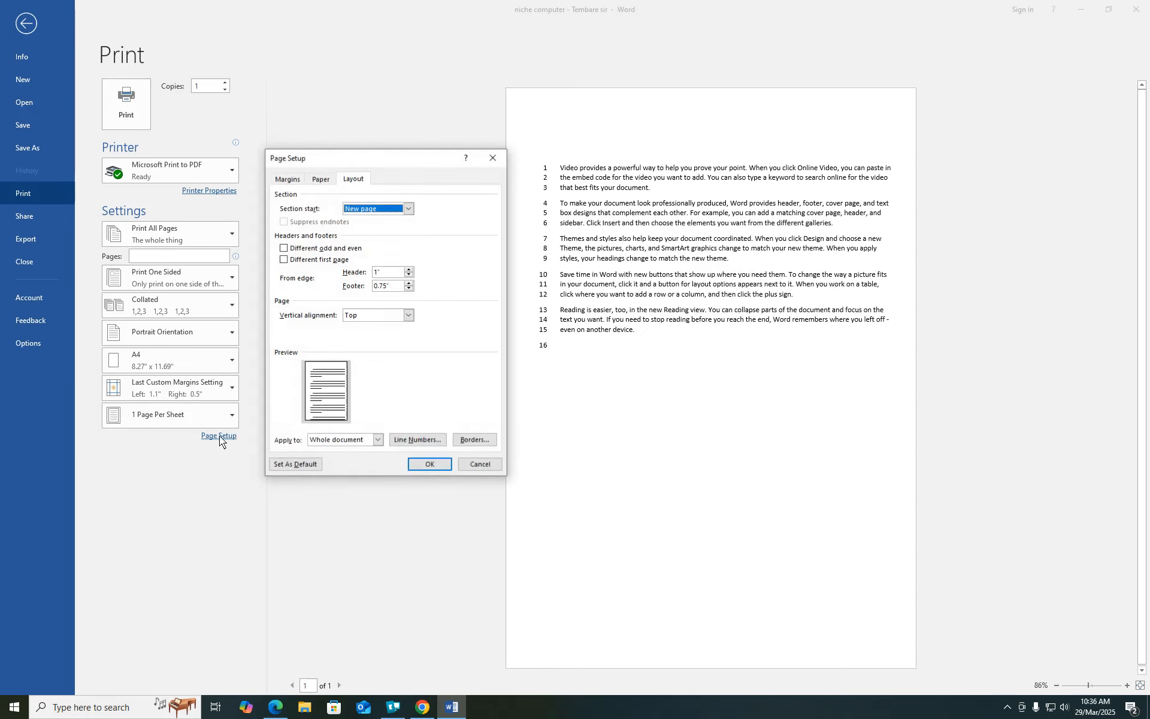
pyautogui.click(420, 439)
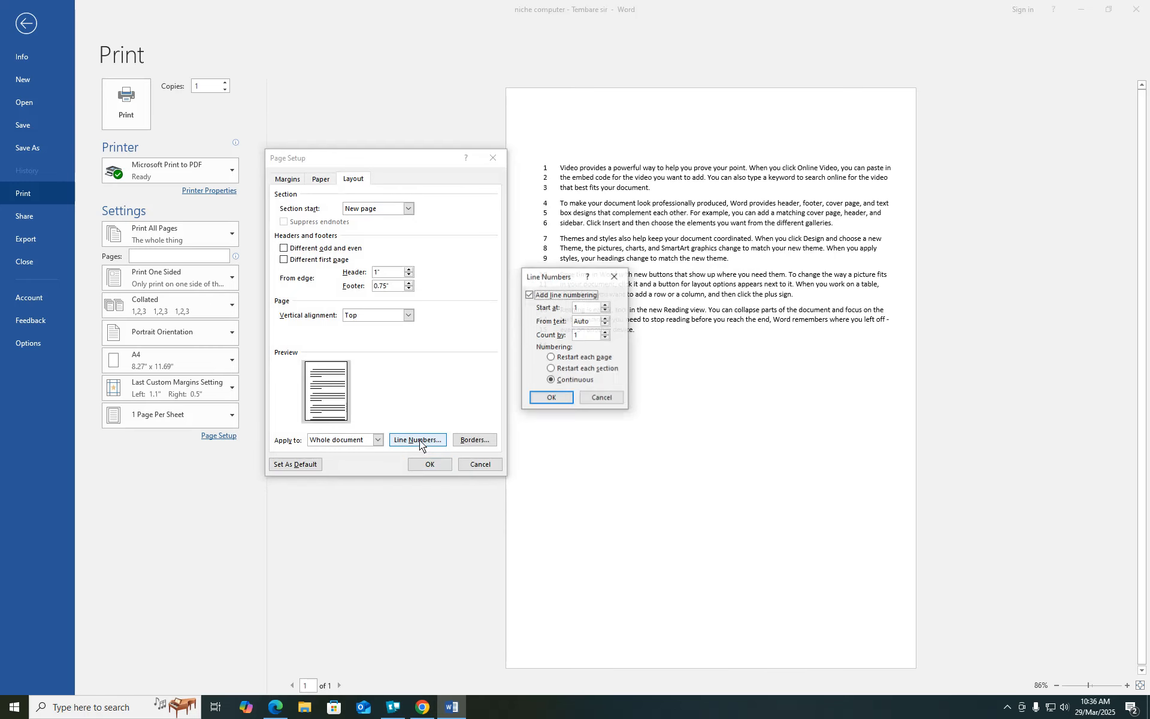
pyautogui.click(530, 295)
pyautogui.click(549, 398)
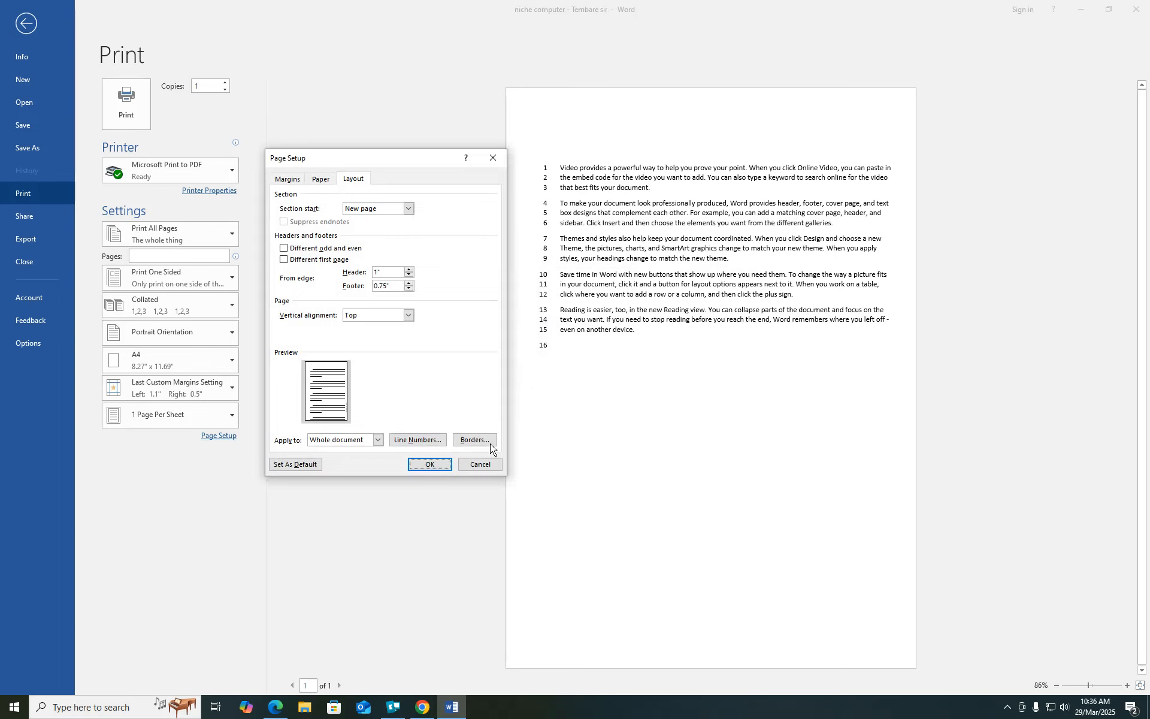
pyautogui.click(431, 463)
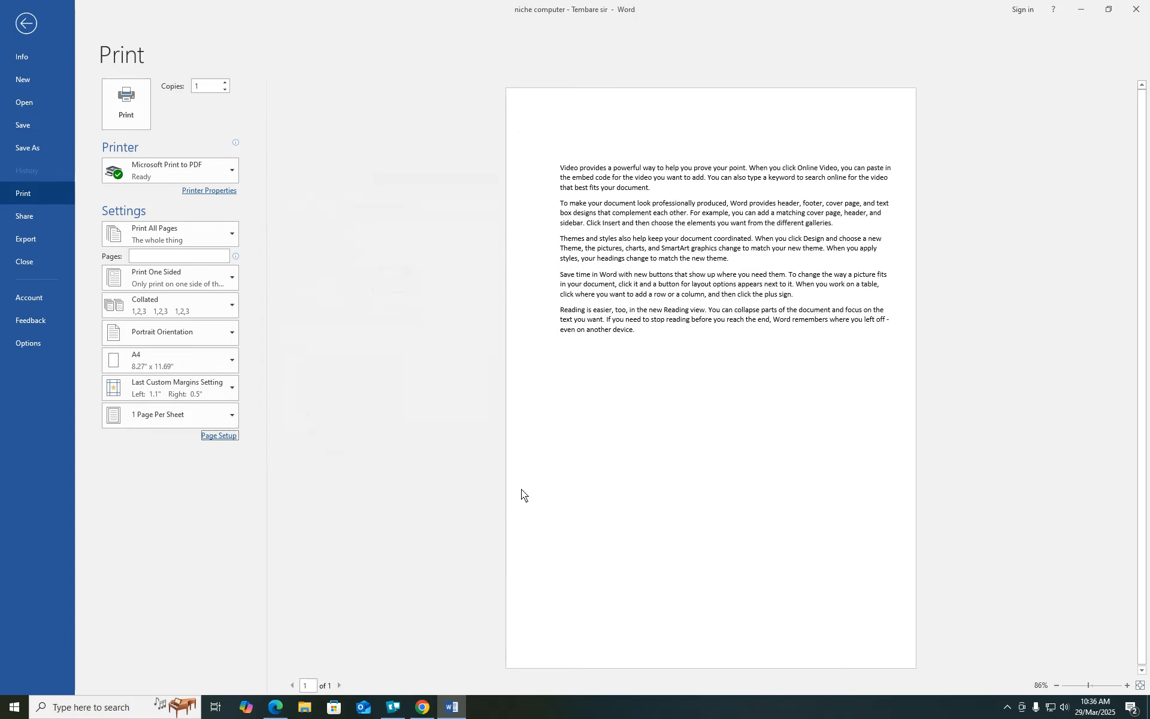
# - Zoom the preview to 180% and apply continuous line numbering to the document
pyautogui.click(1094, 685)
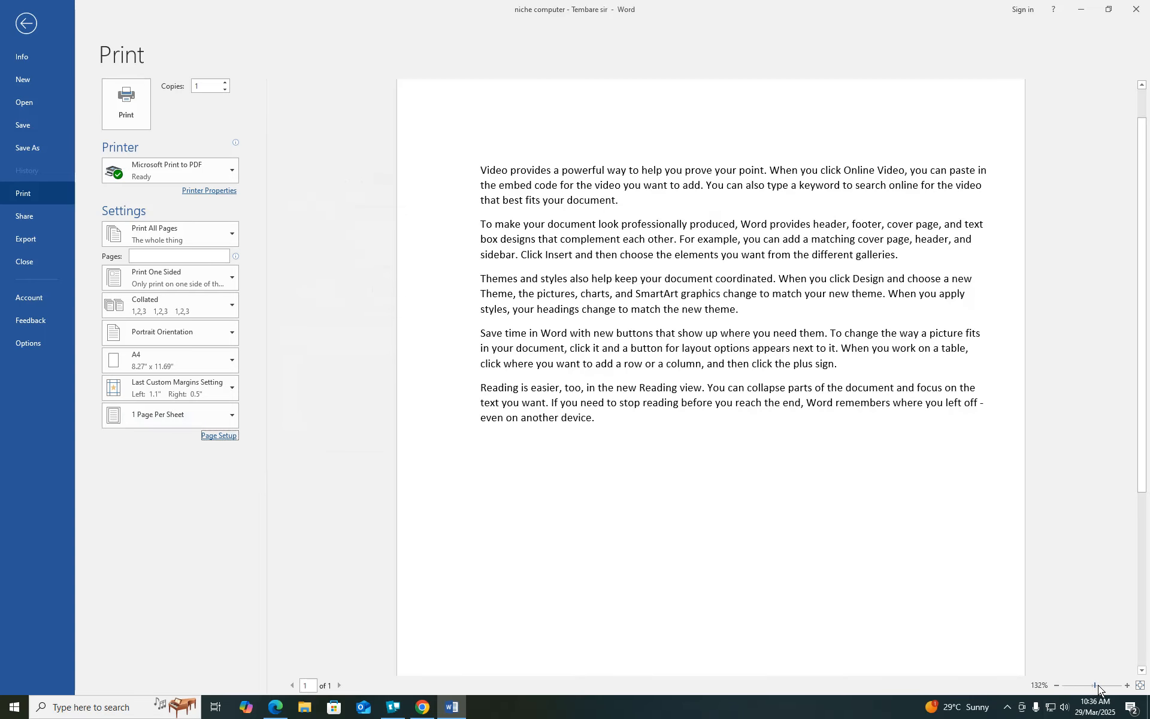
pyautogui.click(1098, 685)
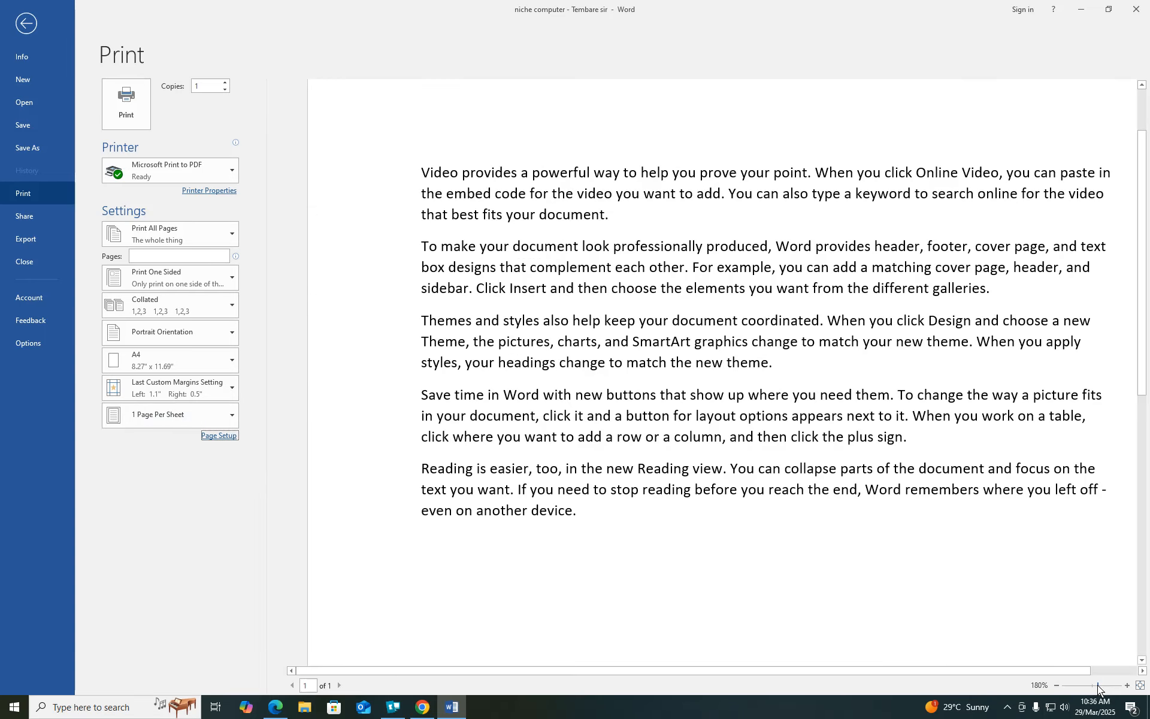
pyautogui.click(222, 438)
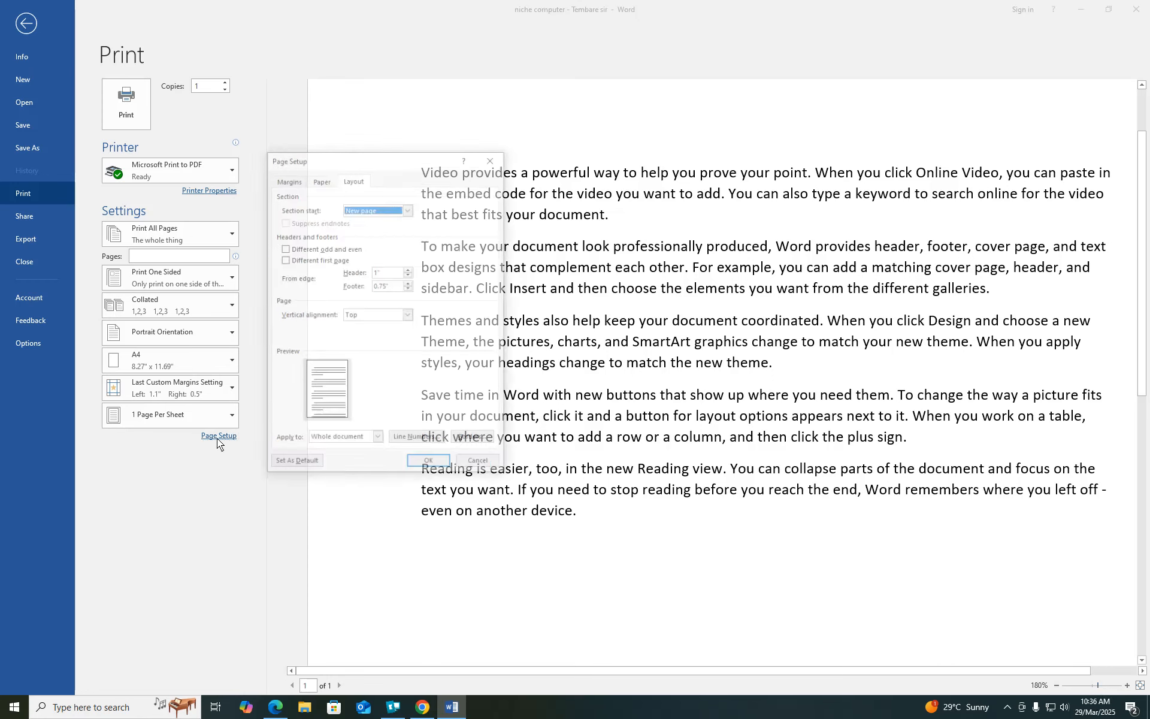
pyautogui.click(416, 441)
pyautogui.click(528, 295)
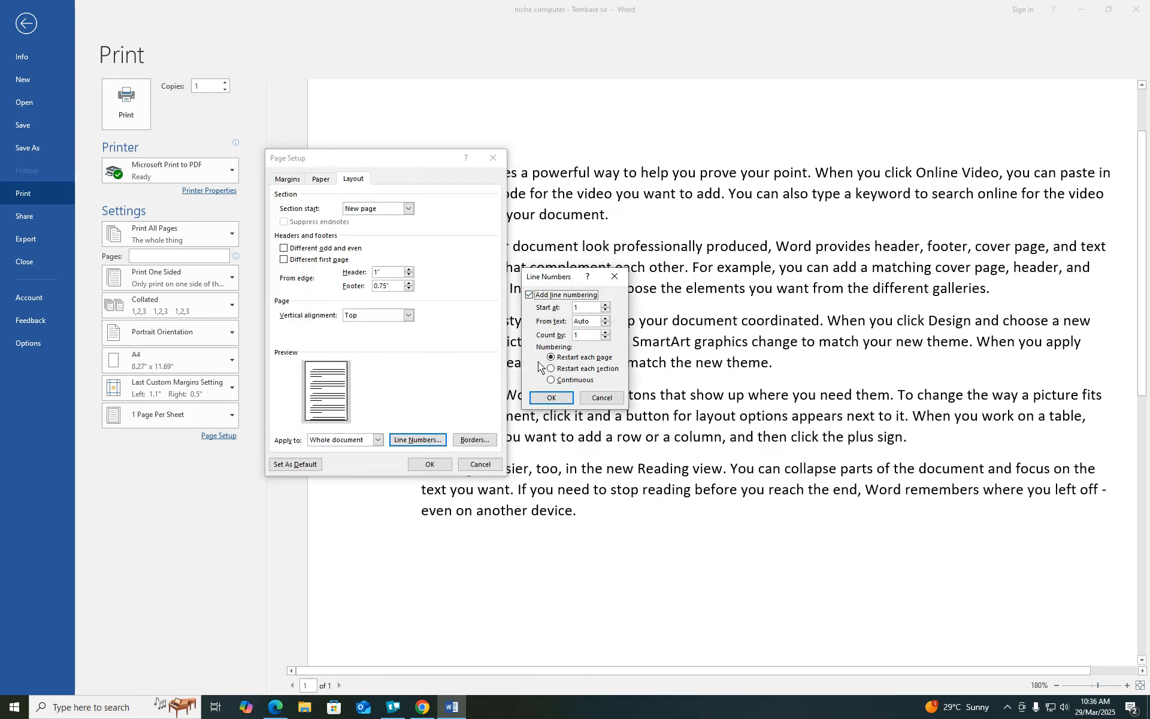
pyautogui.click(551, 380)
pyautogui.click(552, 398)
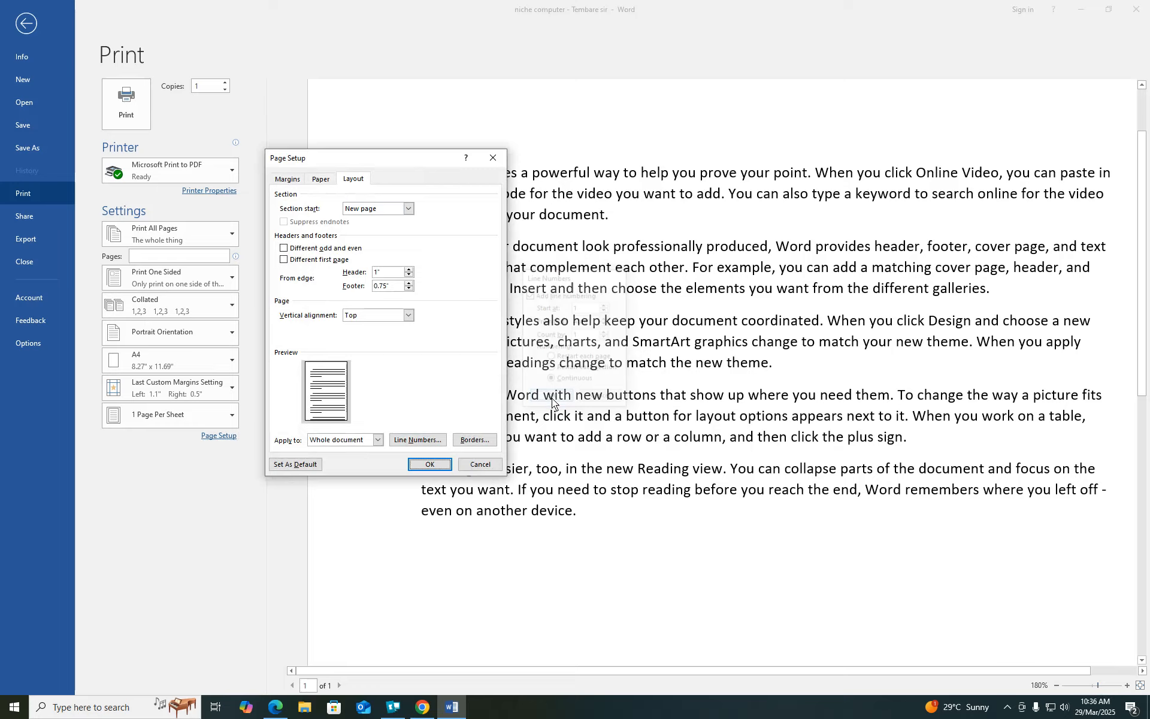
pyautogui.click(429, 465)
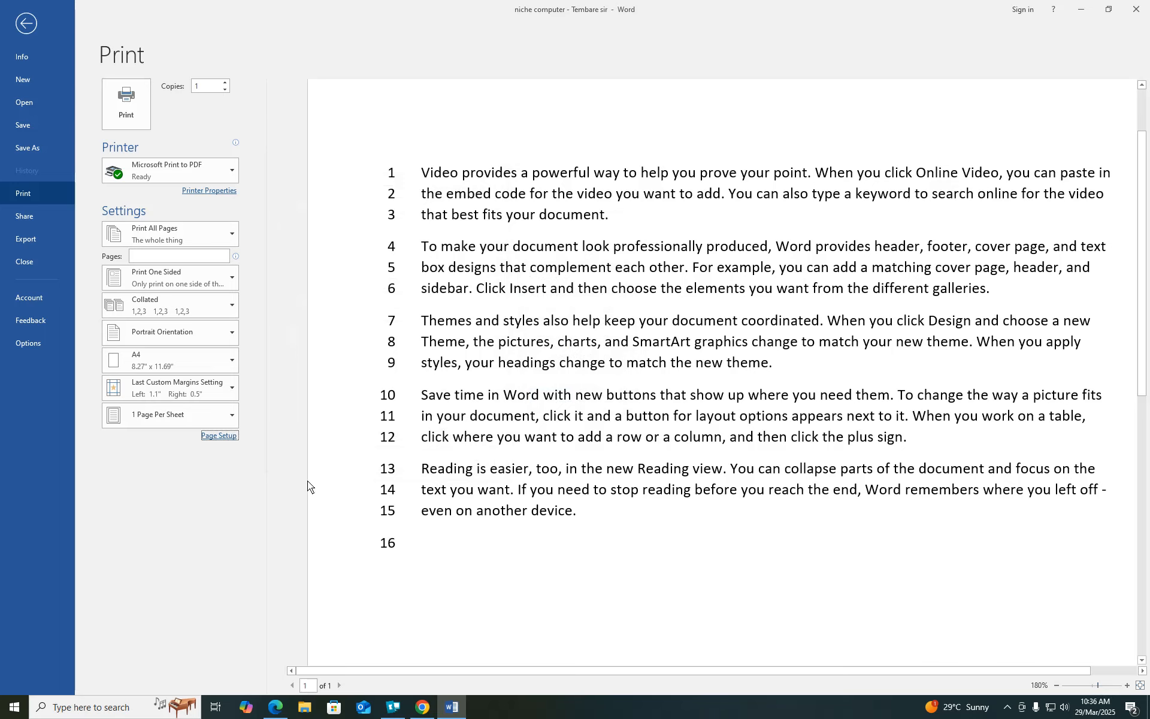
# - Turn line numbering back off in Page Setup's Line Numbers options
pyautogui.click(219, 435)
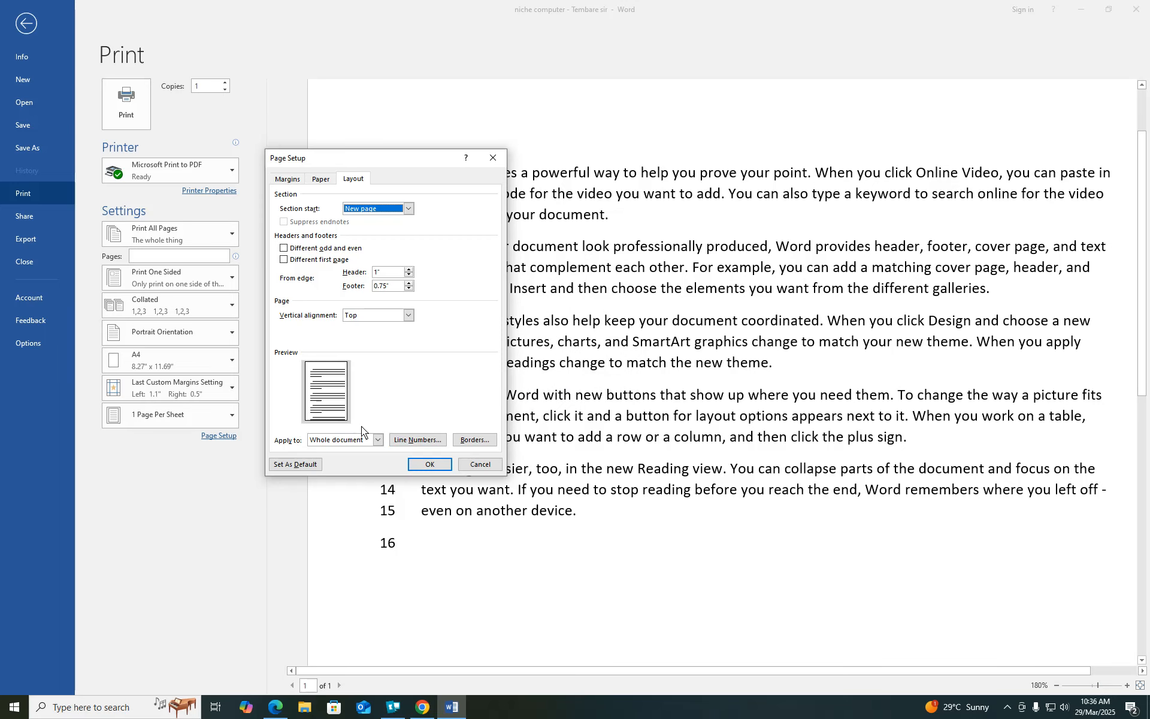
pyautogui.click(414, 440)
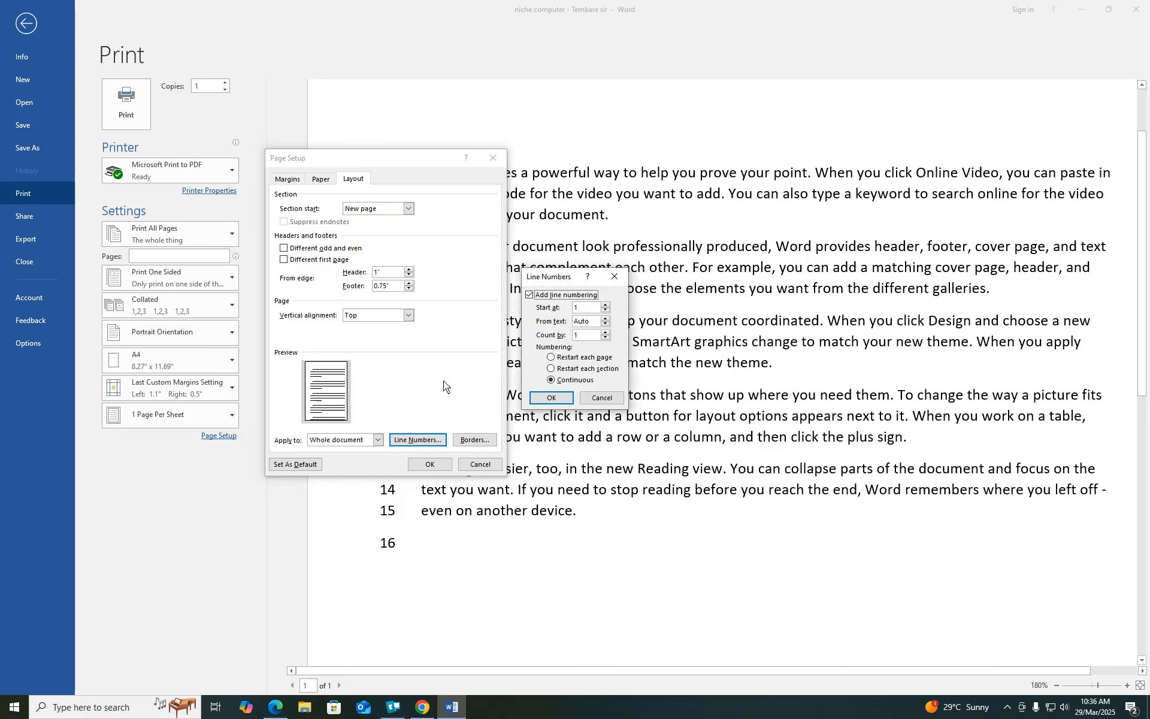
pyautogui.click(529, 295)
pyautogui.click(548, 398)
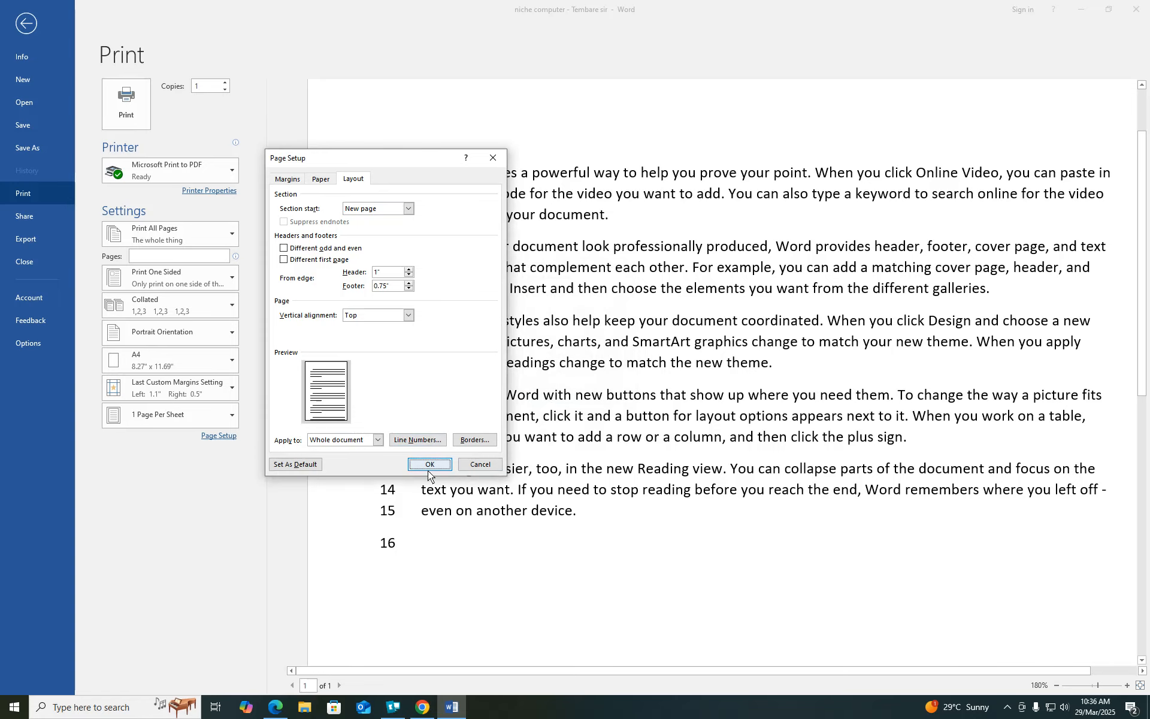
# - Add a 4½ pt box page border to the document
pyautogui.click(480, 442)
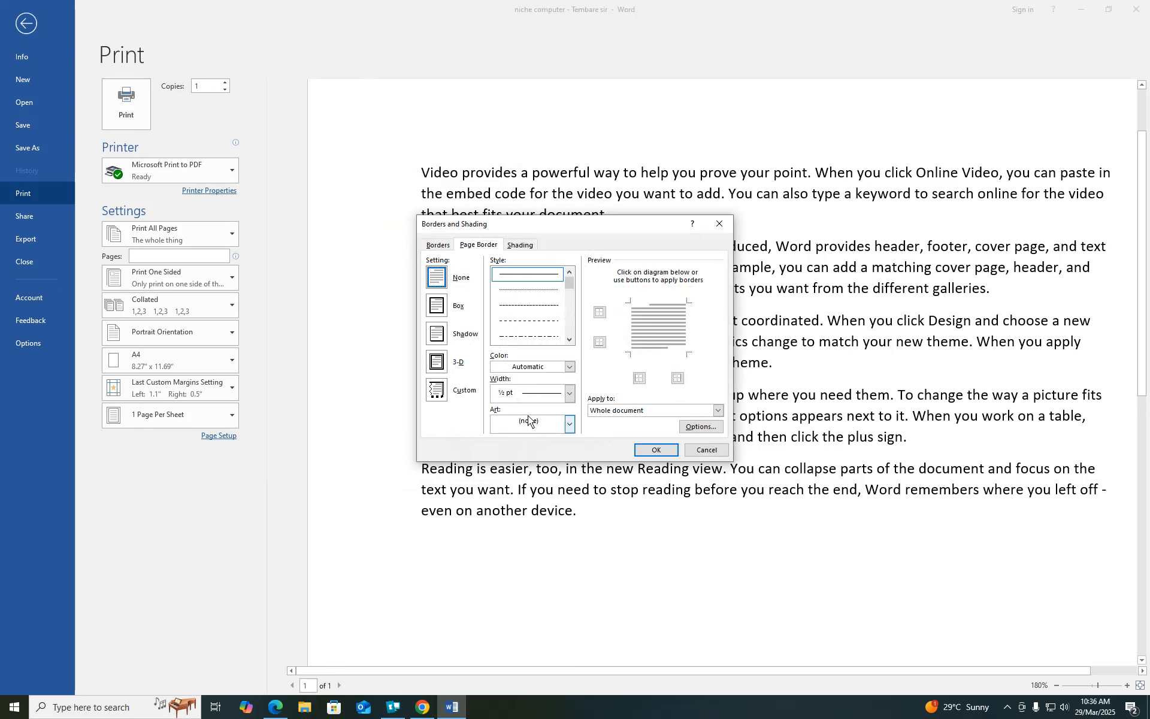
pyautogui.click(440, 313)
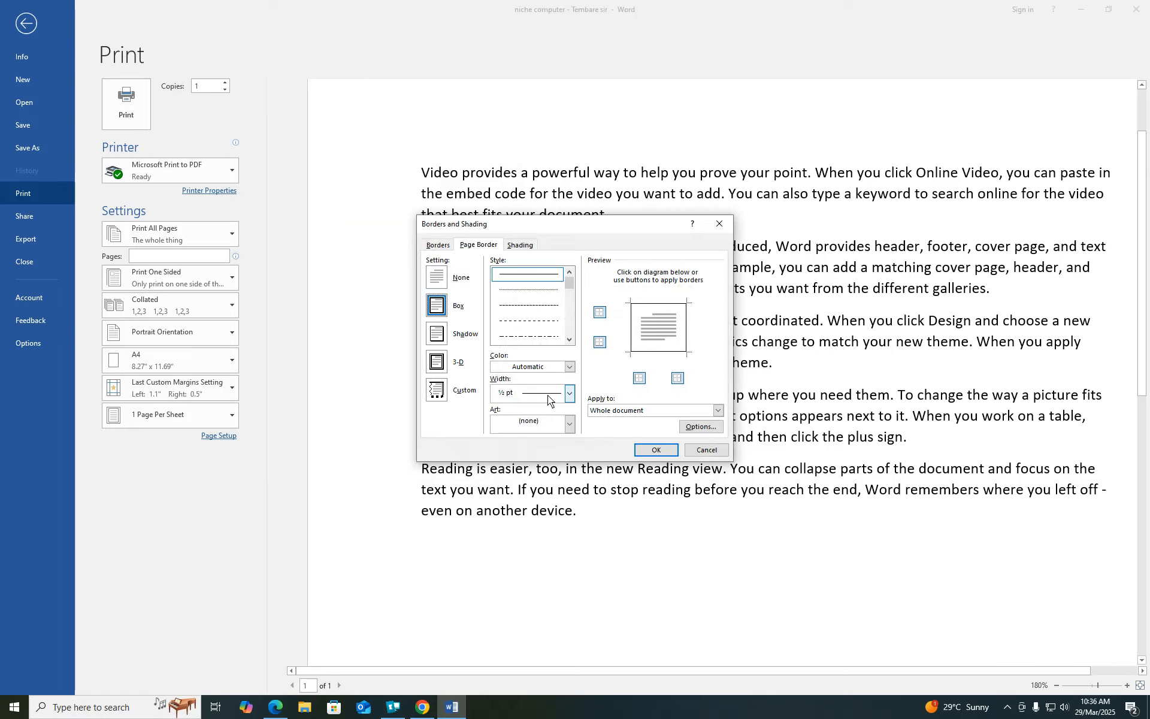
pyautogui.click(572, 393)
pyautogui.click(541, 520)
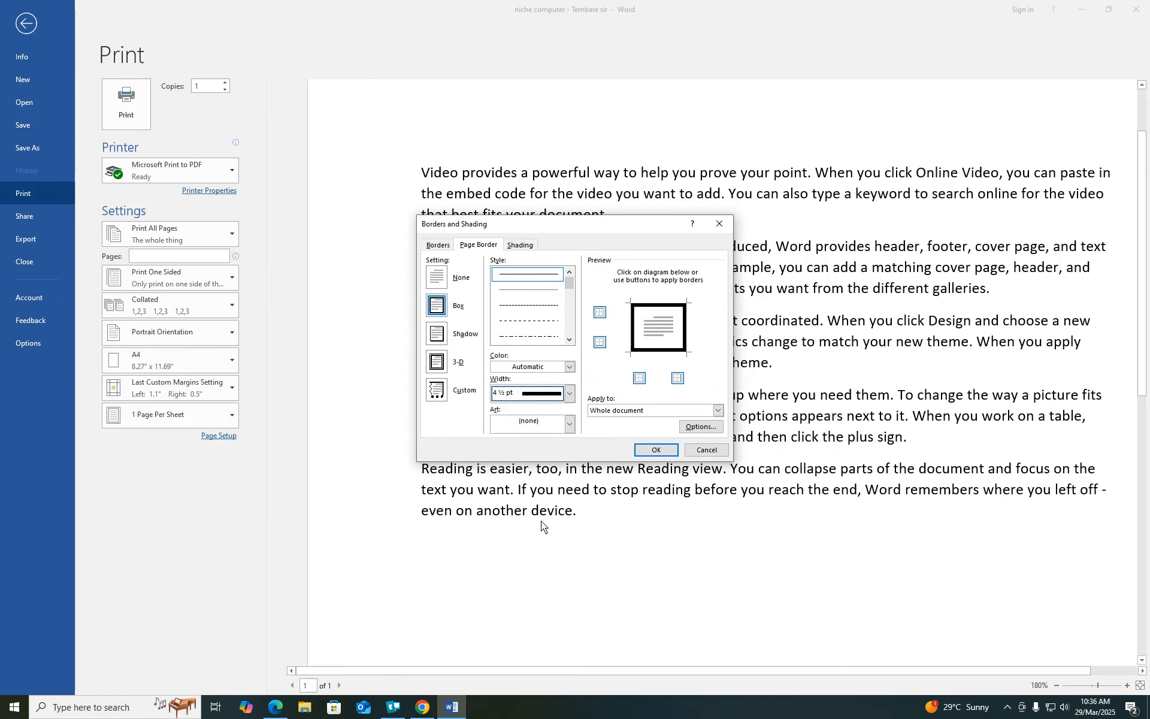
pyautogui.click(657, 450)
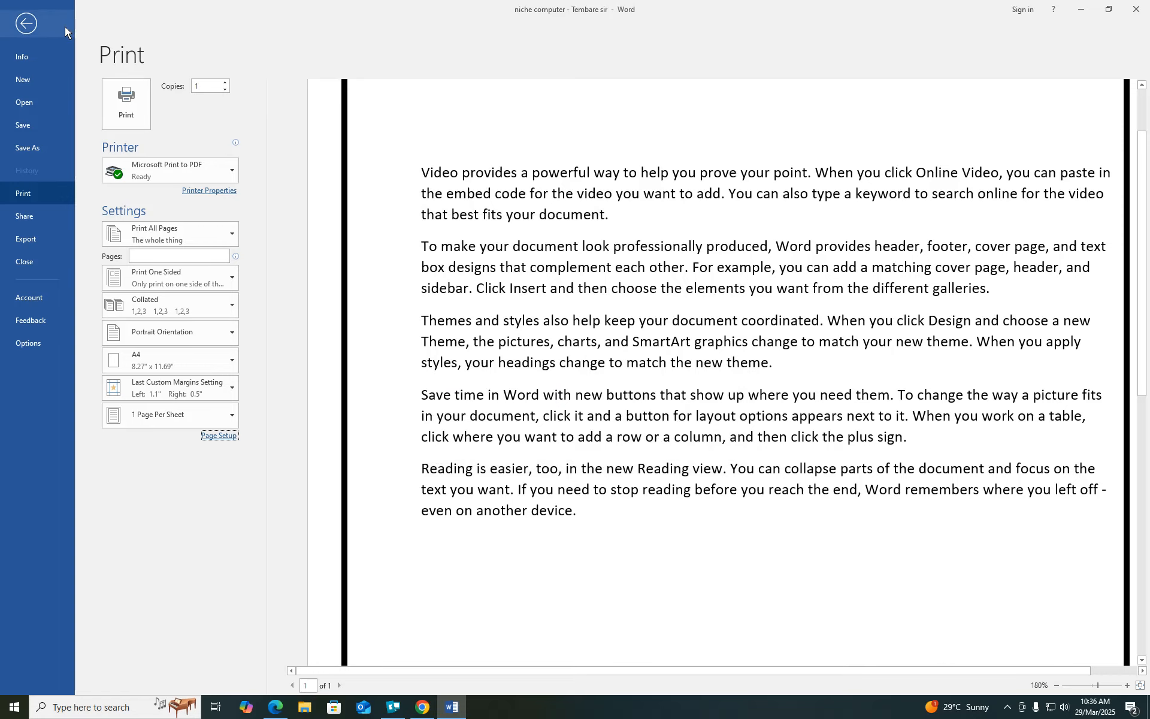
# - Return from the print view to the document and scroll through it
pyautogui.click(28, 26)
pyautogui.scroll(-5, 488, 288)
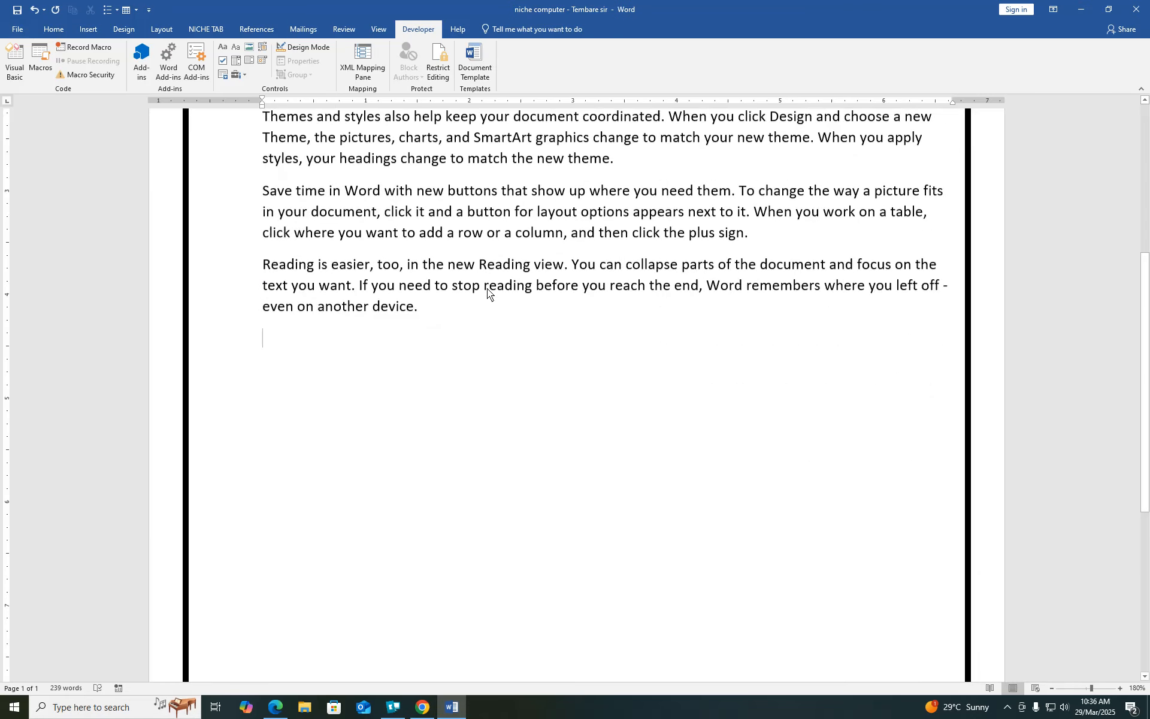
pyautogui.scroll(5, 487, 288)
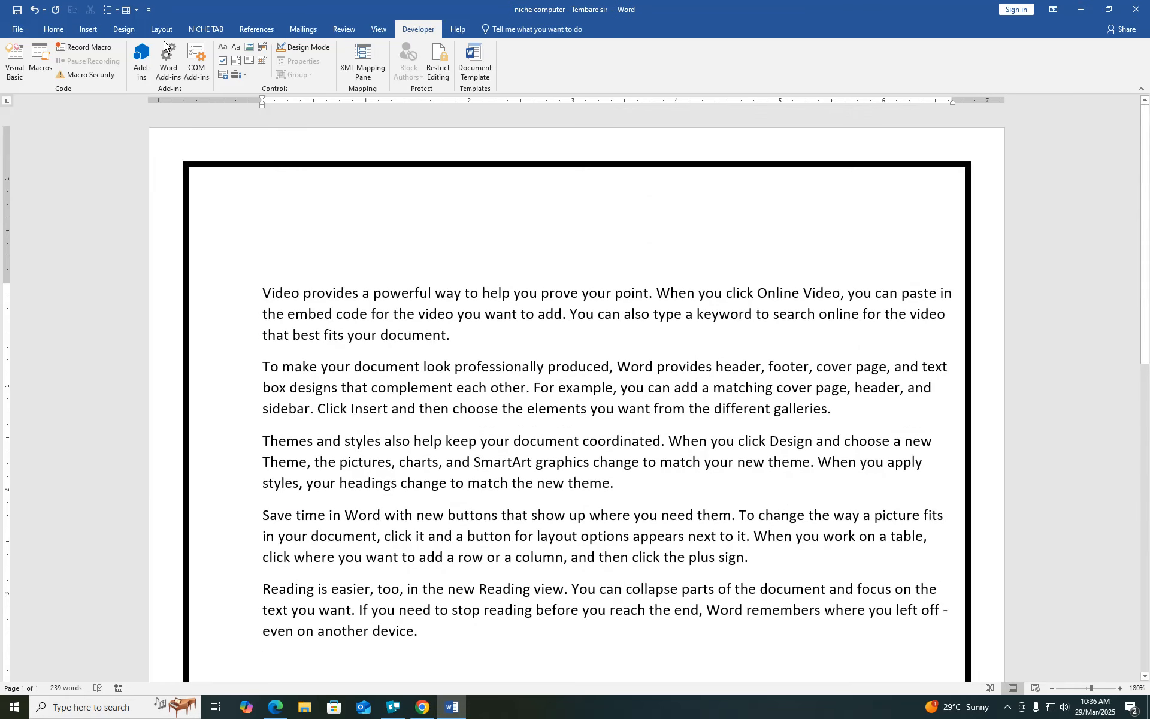
# - Apply a roses art page border from the print view's Page Setup
pyautogui.click(19, 31)
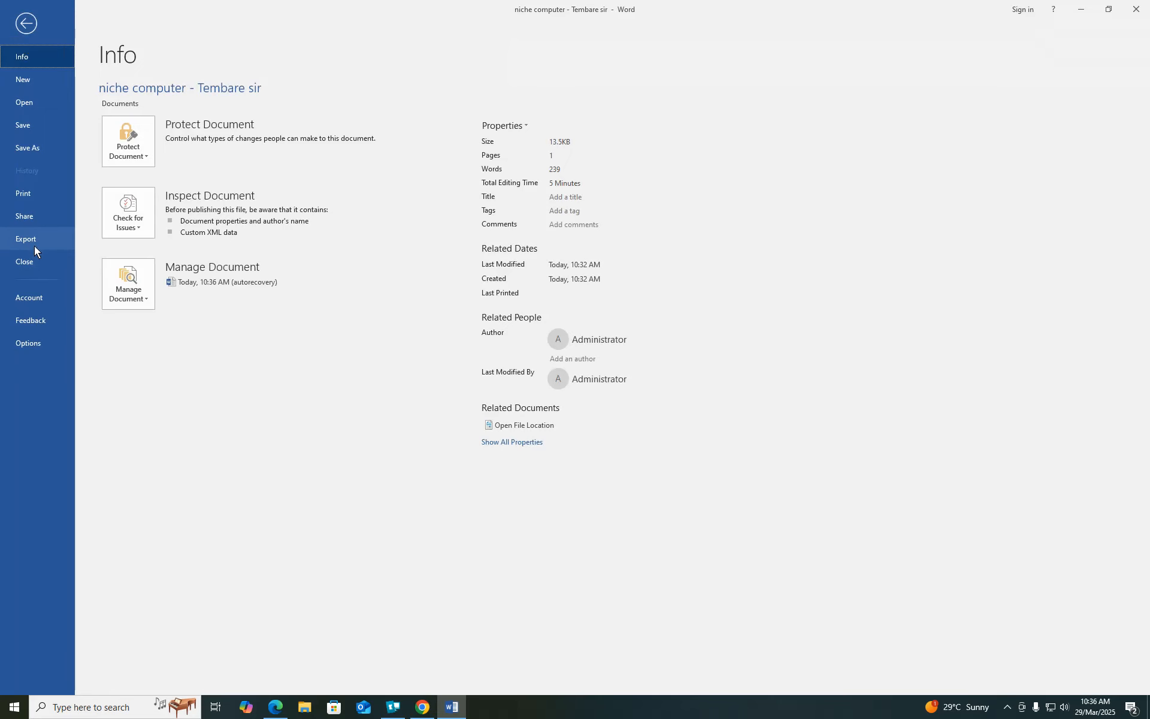
pyautogui.click(23, 195)
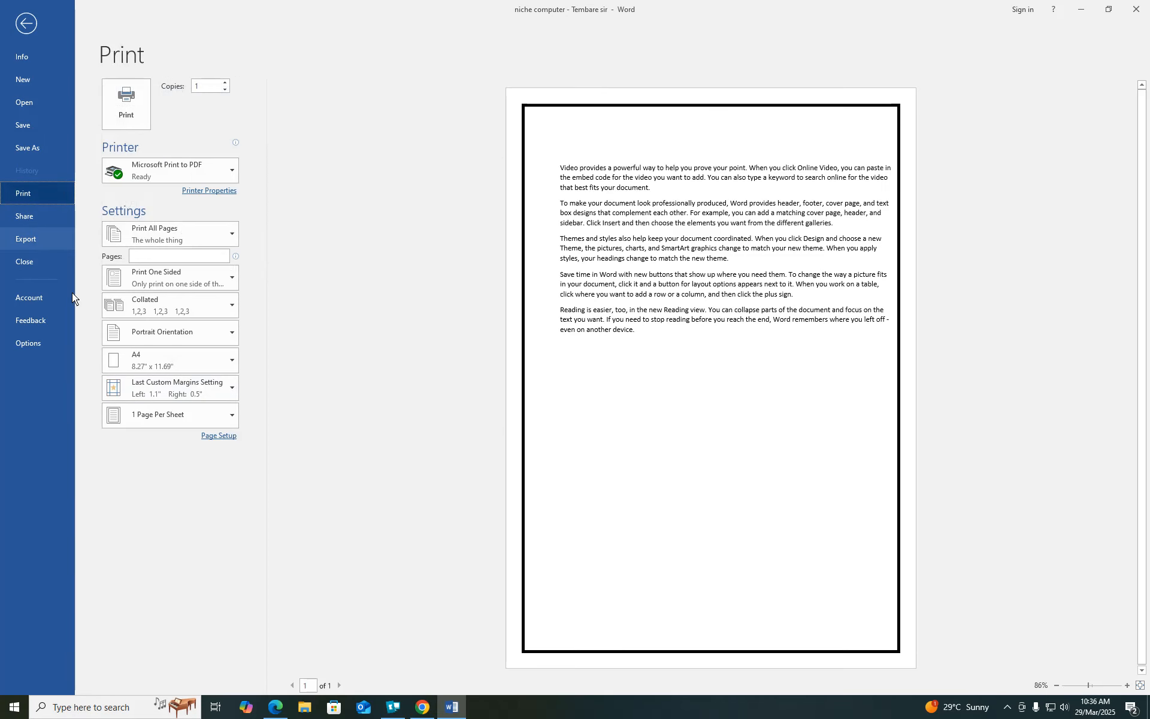
pyautogui.click(216, 435)
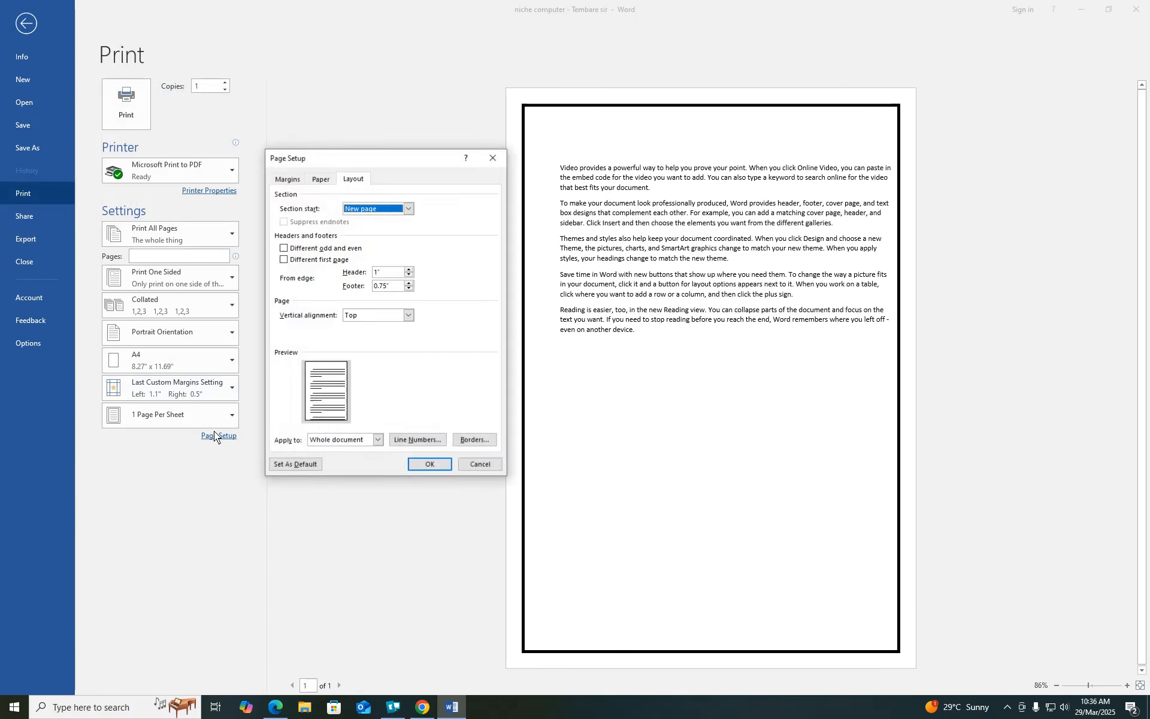
pyautogui.click(477, 442)
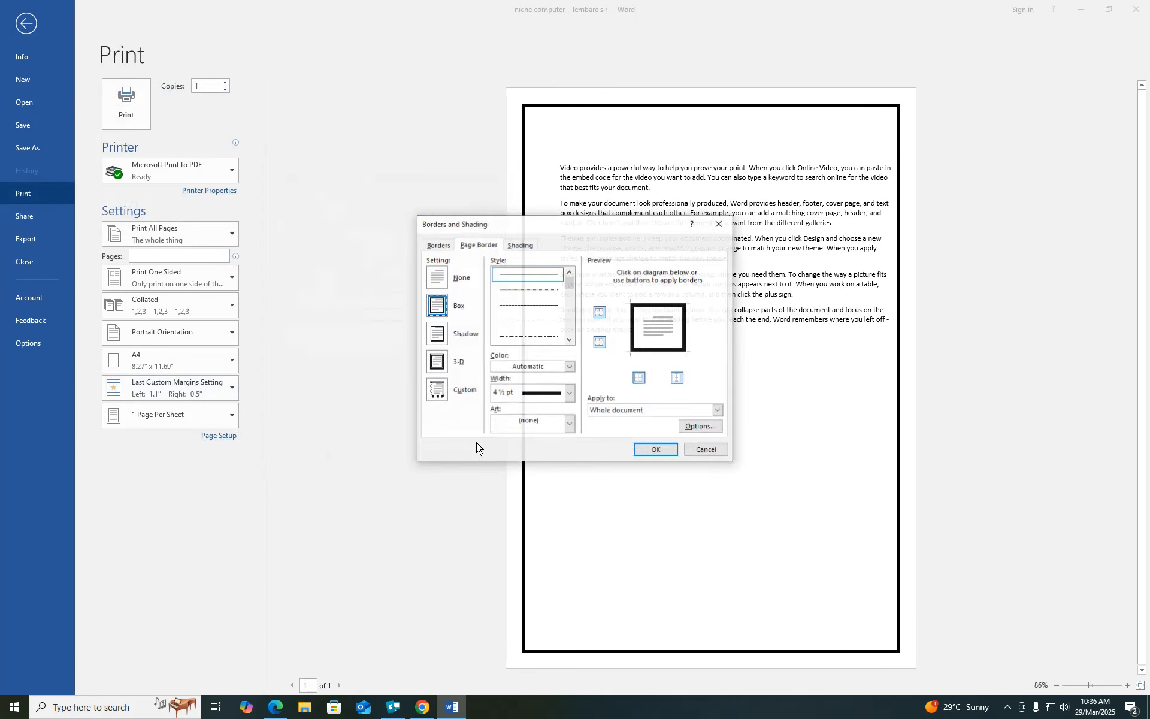
pyautogui.click(570, 424)
pyautogui.moveTo(568, 451); pyautogui.dragTo(568, 459)
pyautogui.click(527, 504)
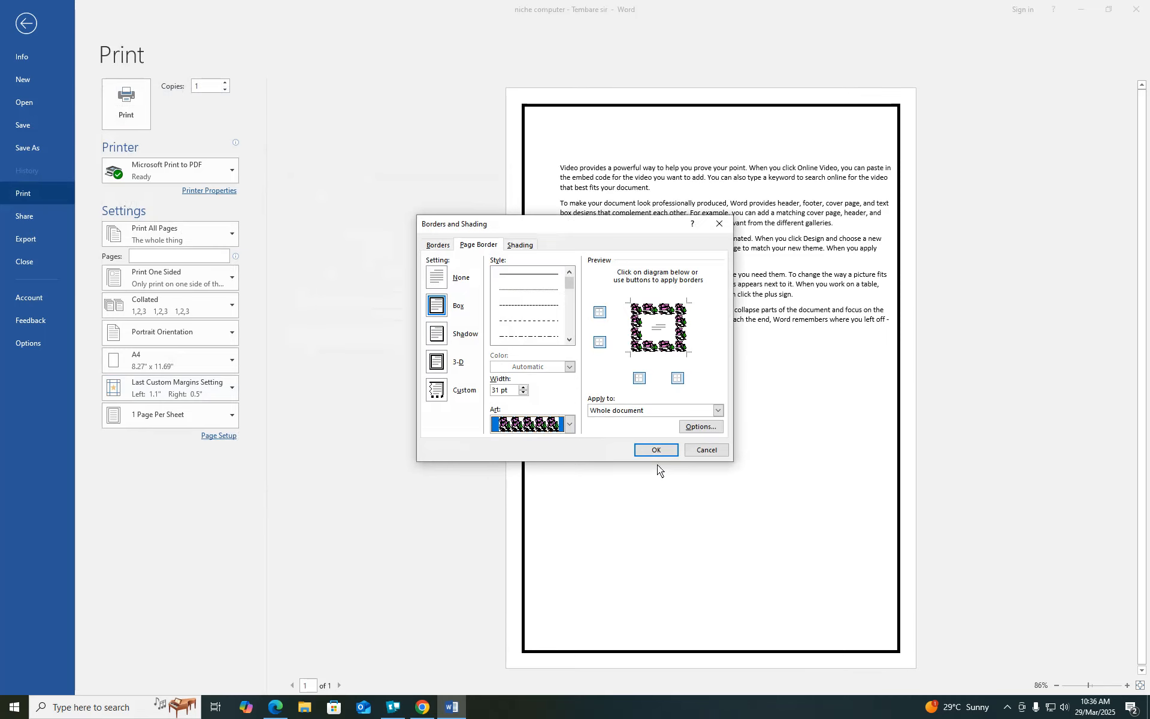
pyautogui.click(658, 451)
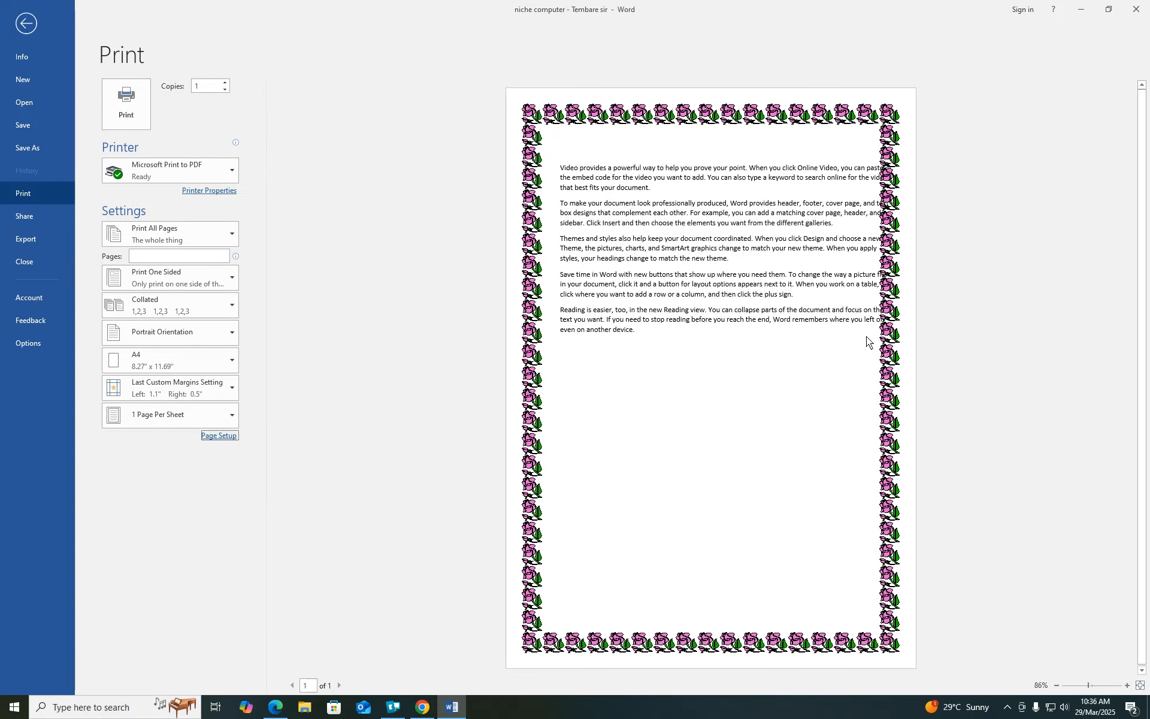
# - Remove the page border by setting Borders to None
pyautogui.click(213, 437)
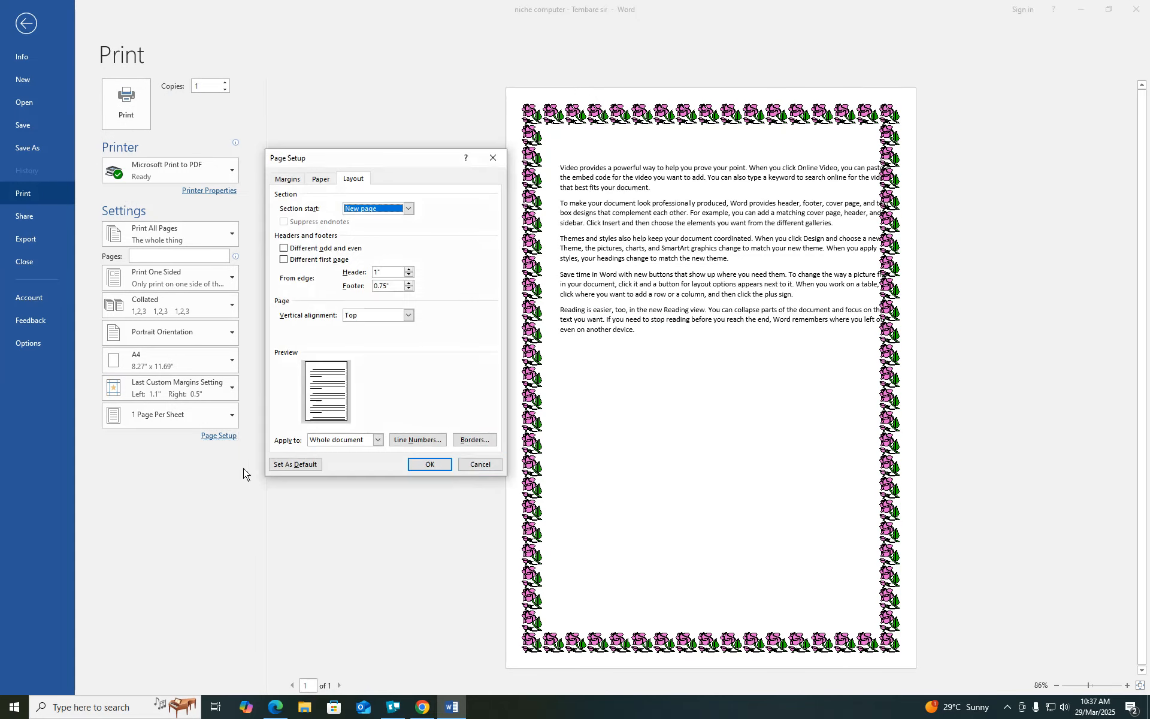
pyautogui.click(472, 440)
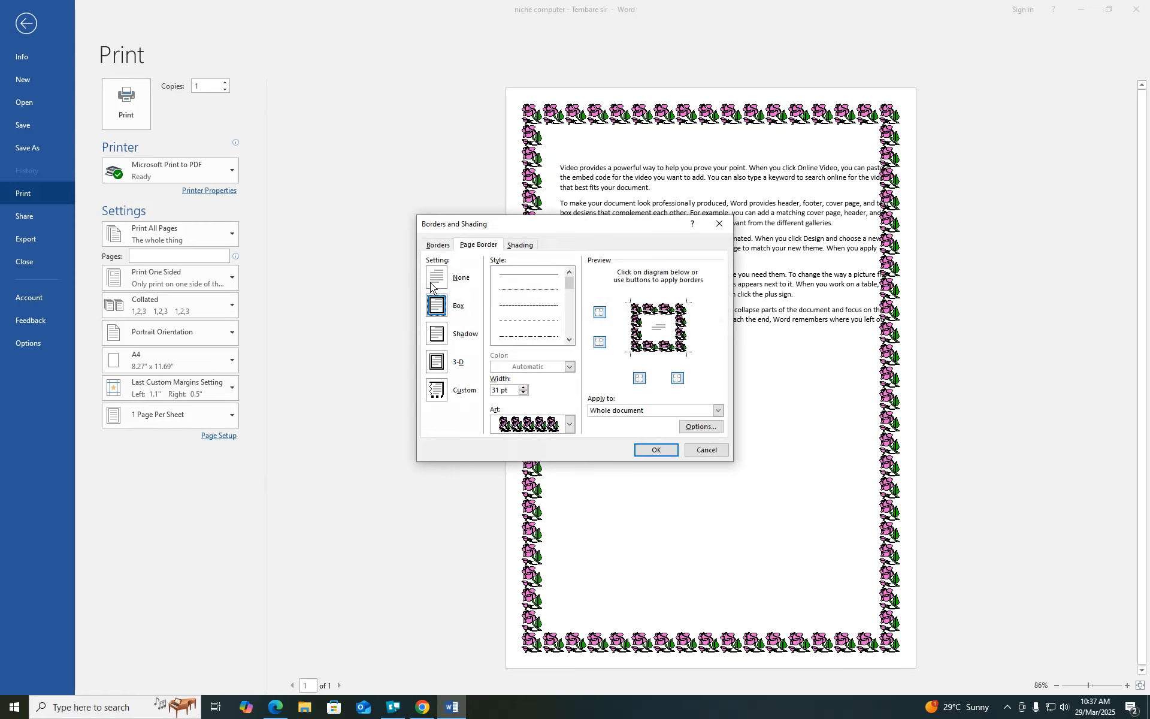
pyautogui.click(437, 245)
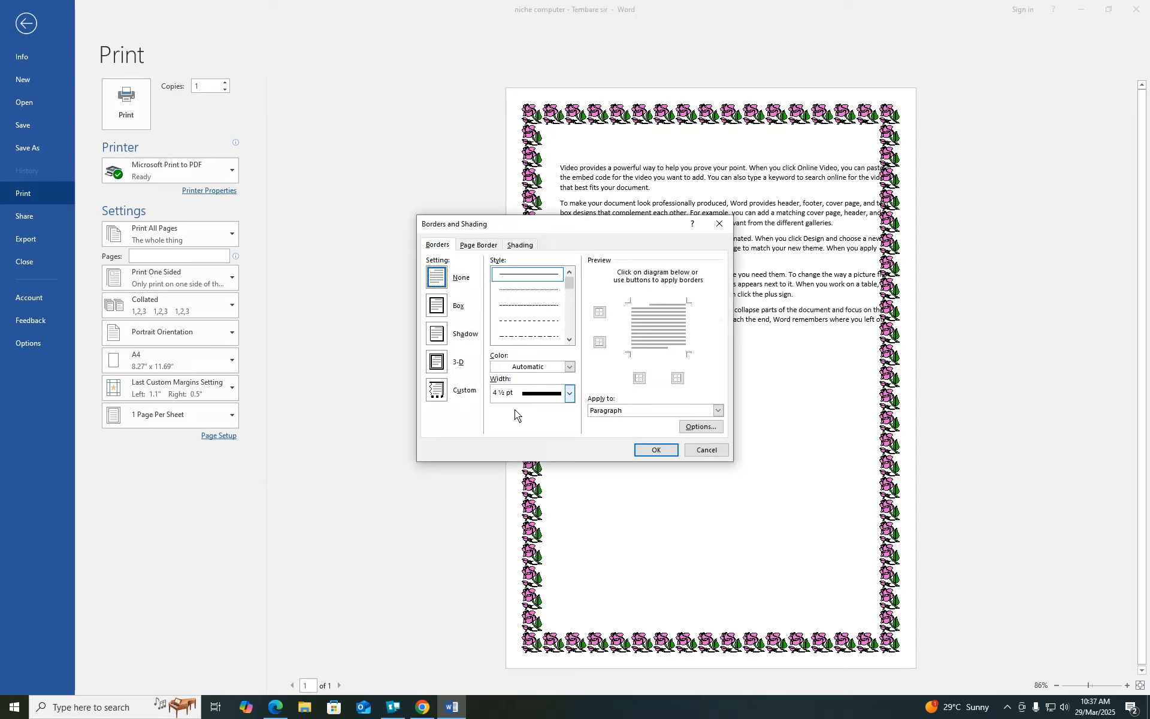
pyautogui.click(659, 452)
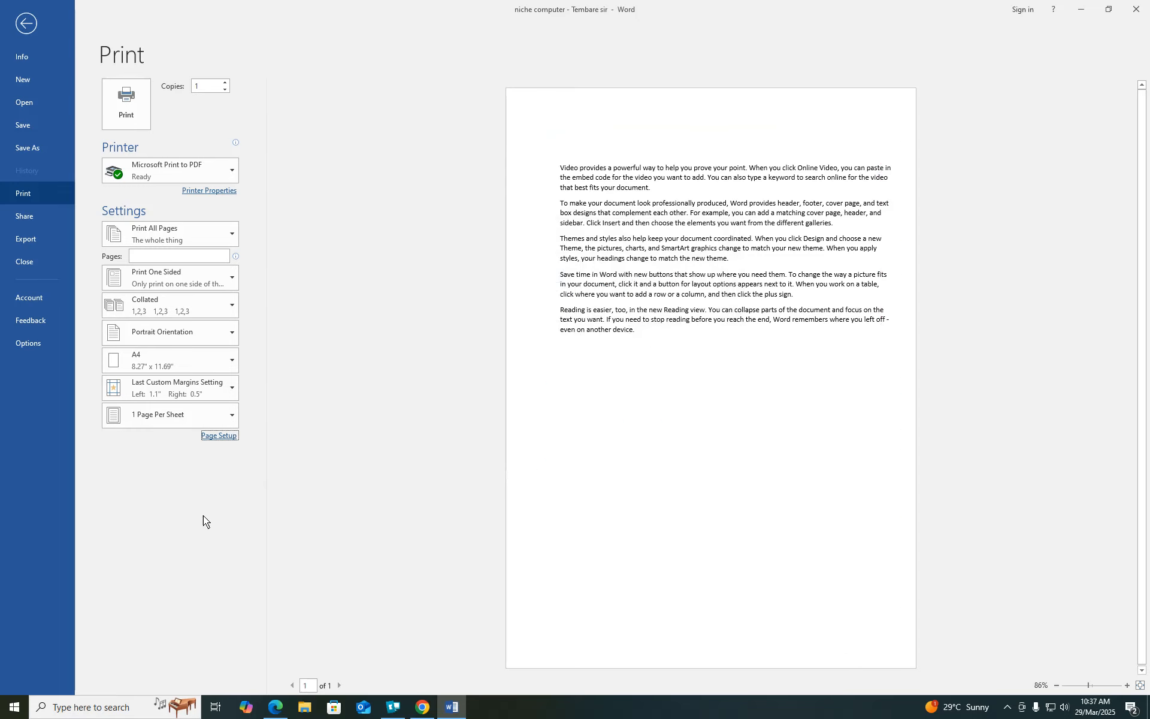
# - Cancel Page Setup without changes, then show the Share page's Email options
pyautogui.click(221, 436)
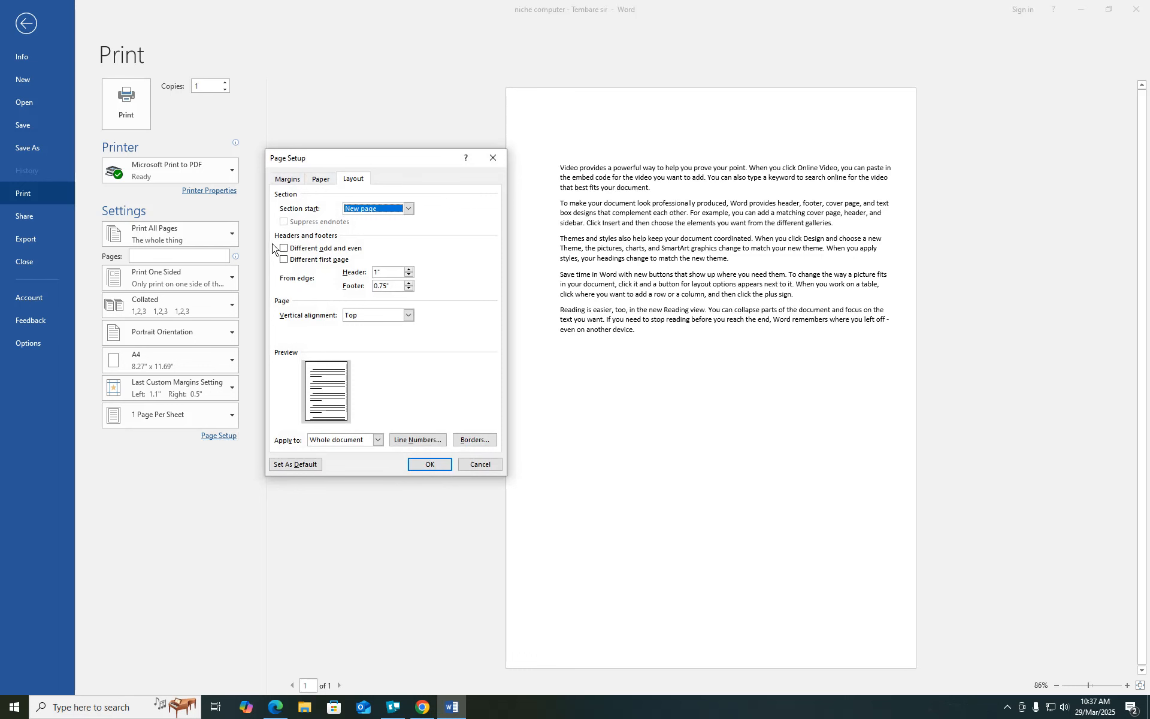
pyautogui.click(478, 464)
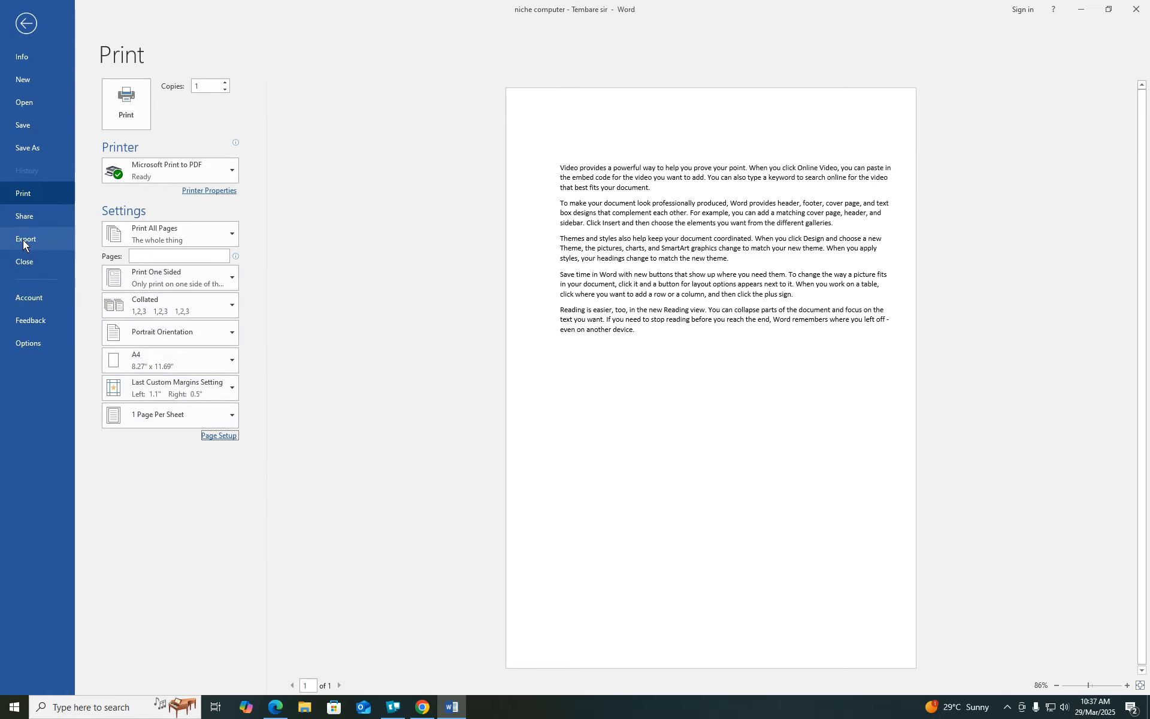
pyautogui.click(13, 218)
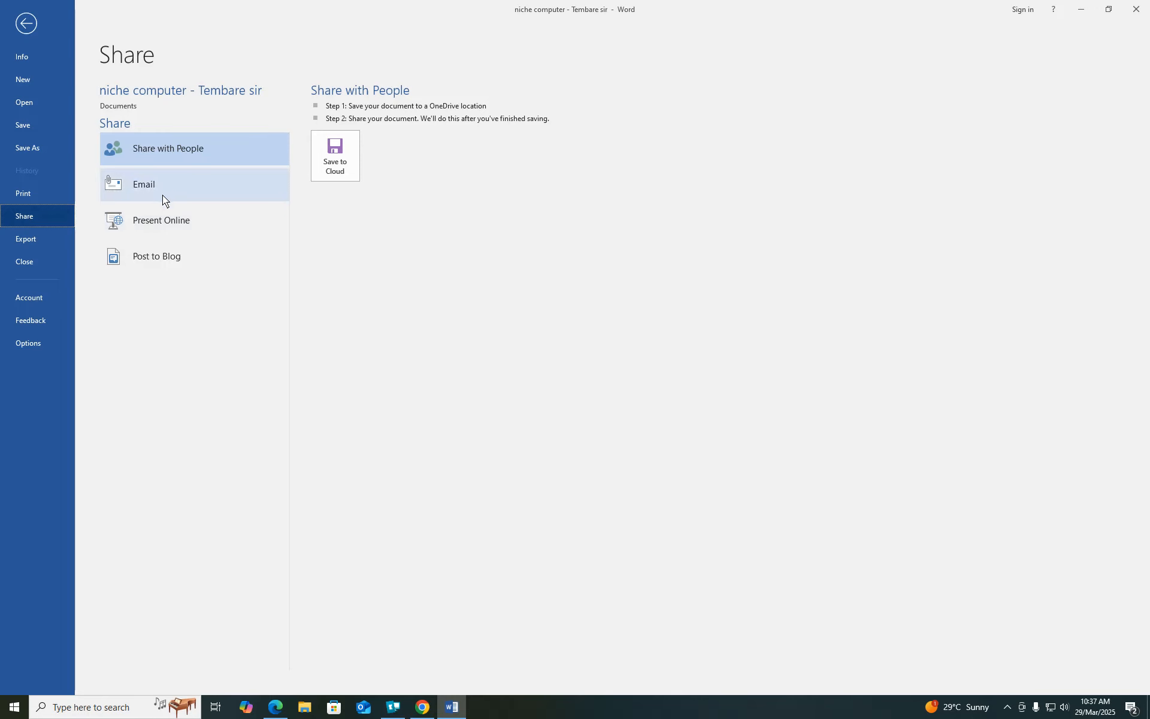
pyautogui.click(132, 180)
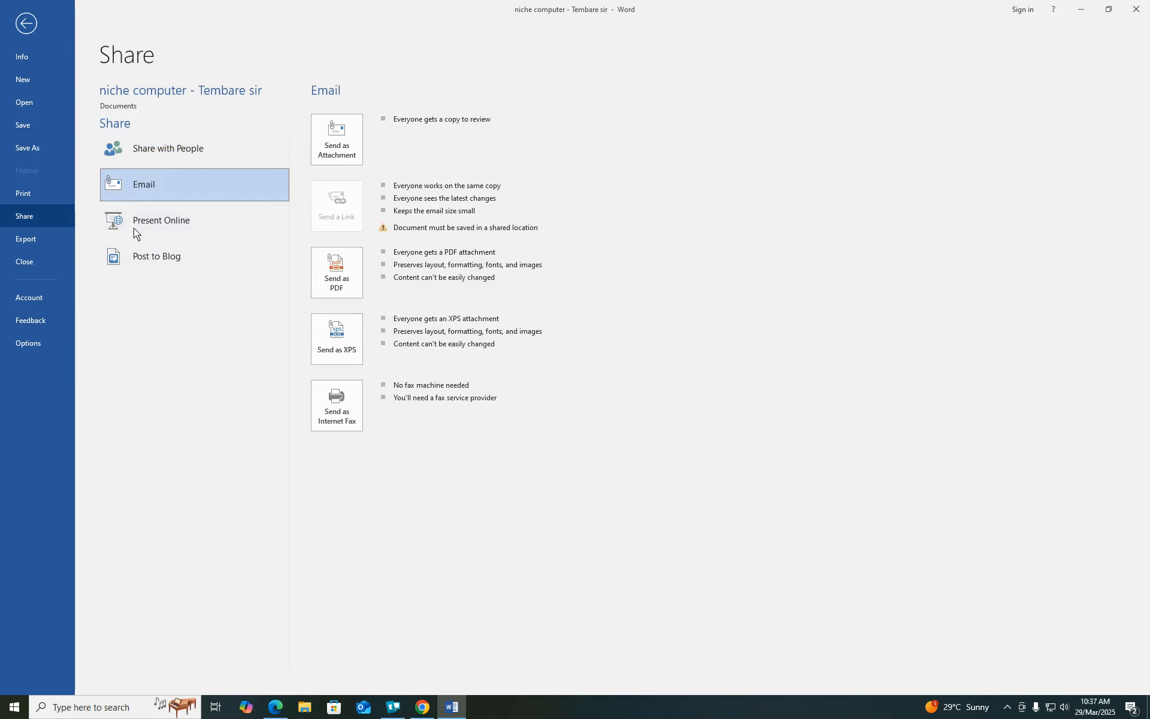
# - Email the document as a PDF attachment, setting up Outlook to run without an email account
pyautogui.click(328, 270)
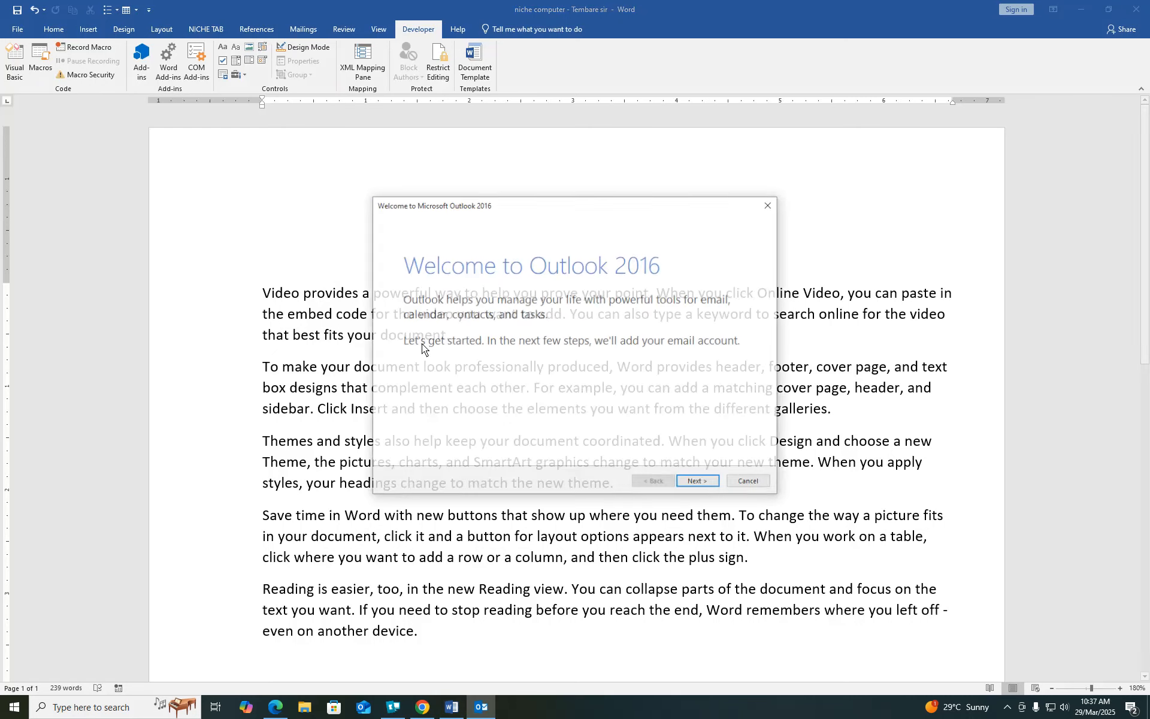
pyautogui.click(699, 482)
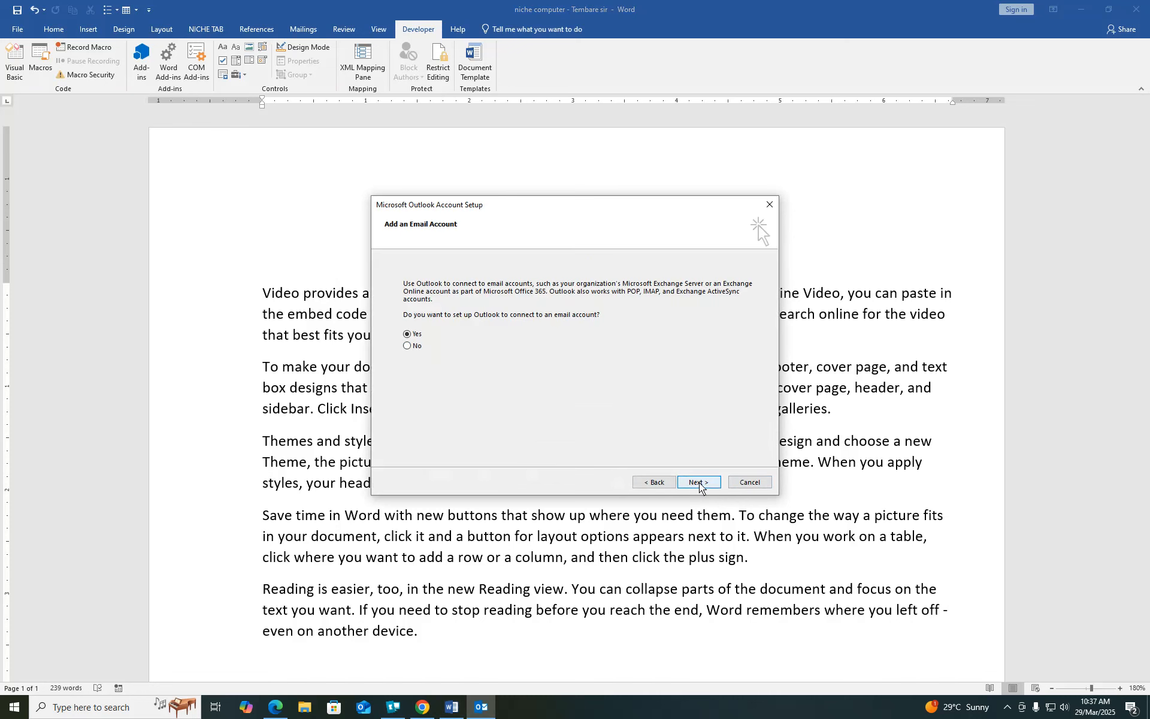
pyautogui.click(407, 346)
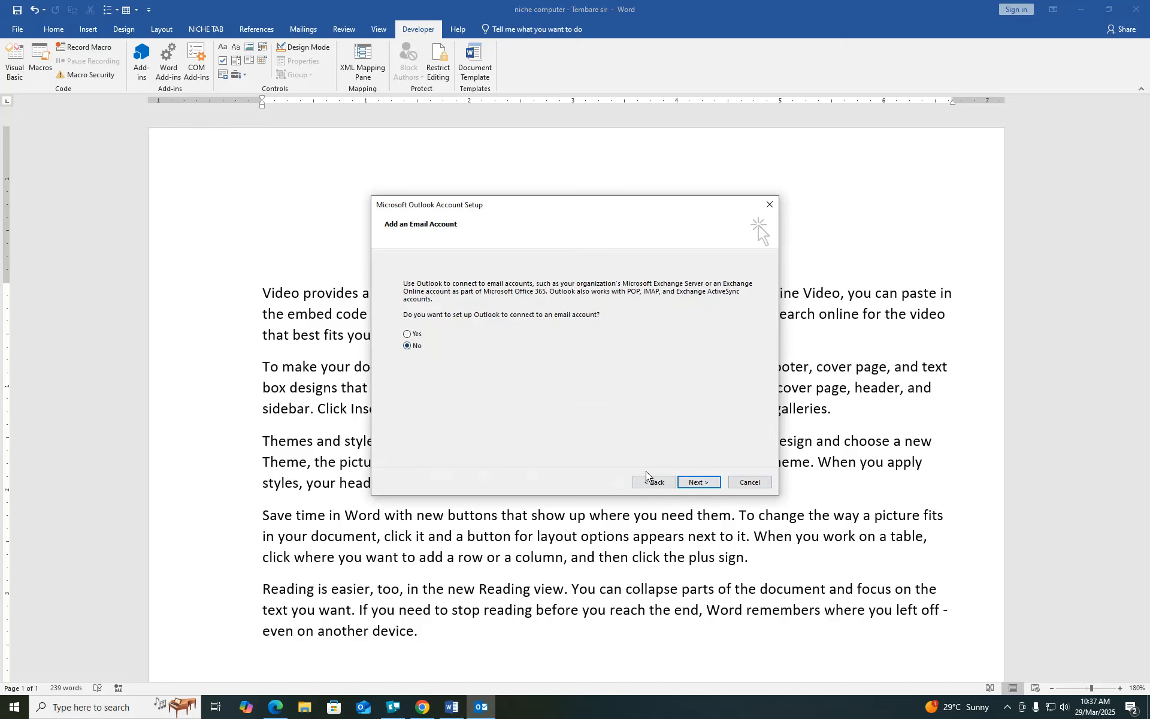
pyautogui.click(695, 483)
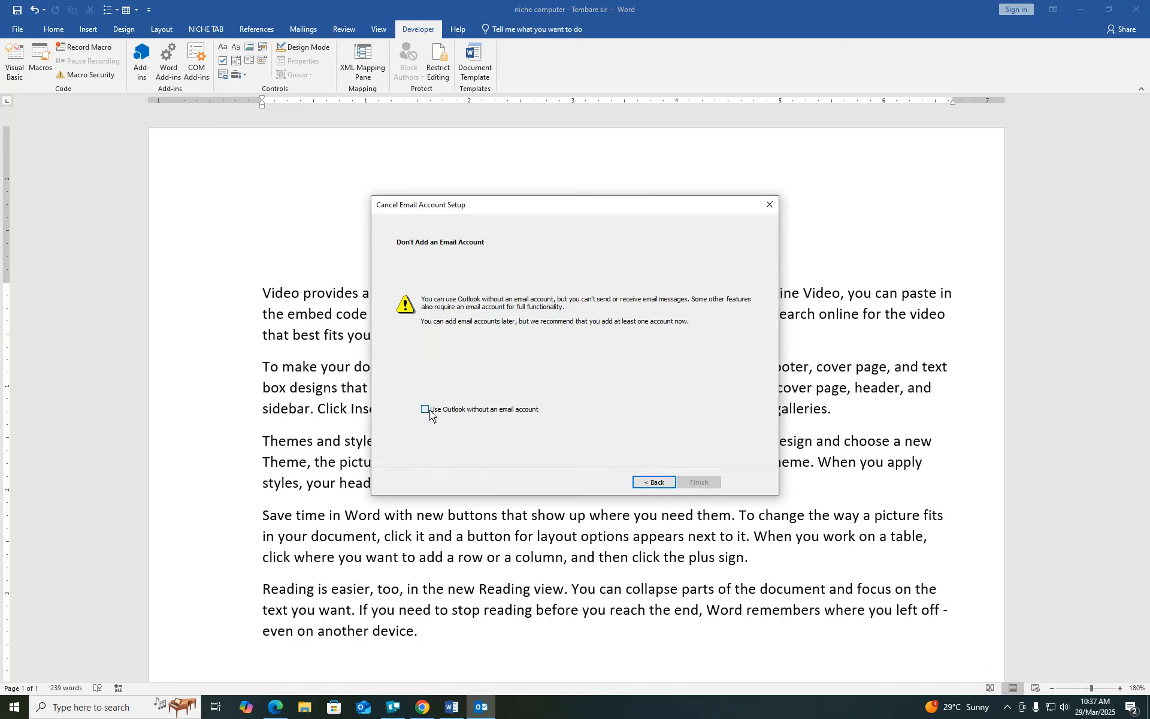
pyautogui.click(429, 410)
pyautogui.click(699, 483)
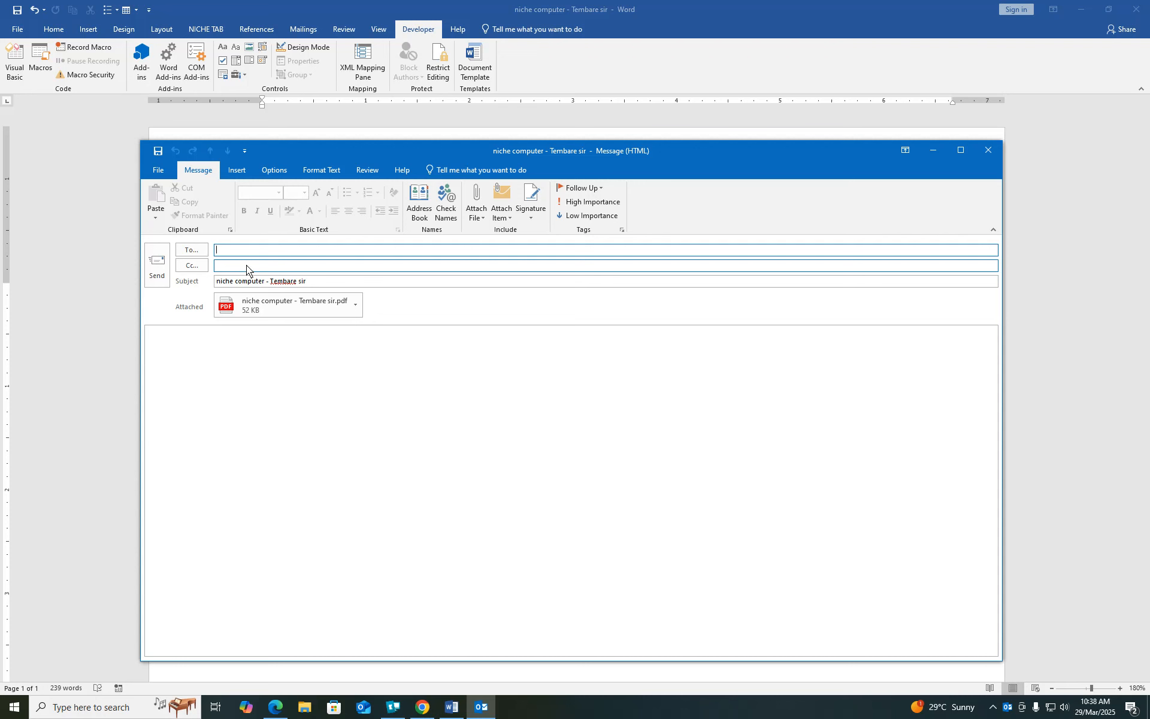
# - Fill in the recipient's e-mail address in To and a copy address in Cc
pyautogui.write('a')
pyautogui.press('Tab')
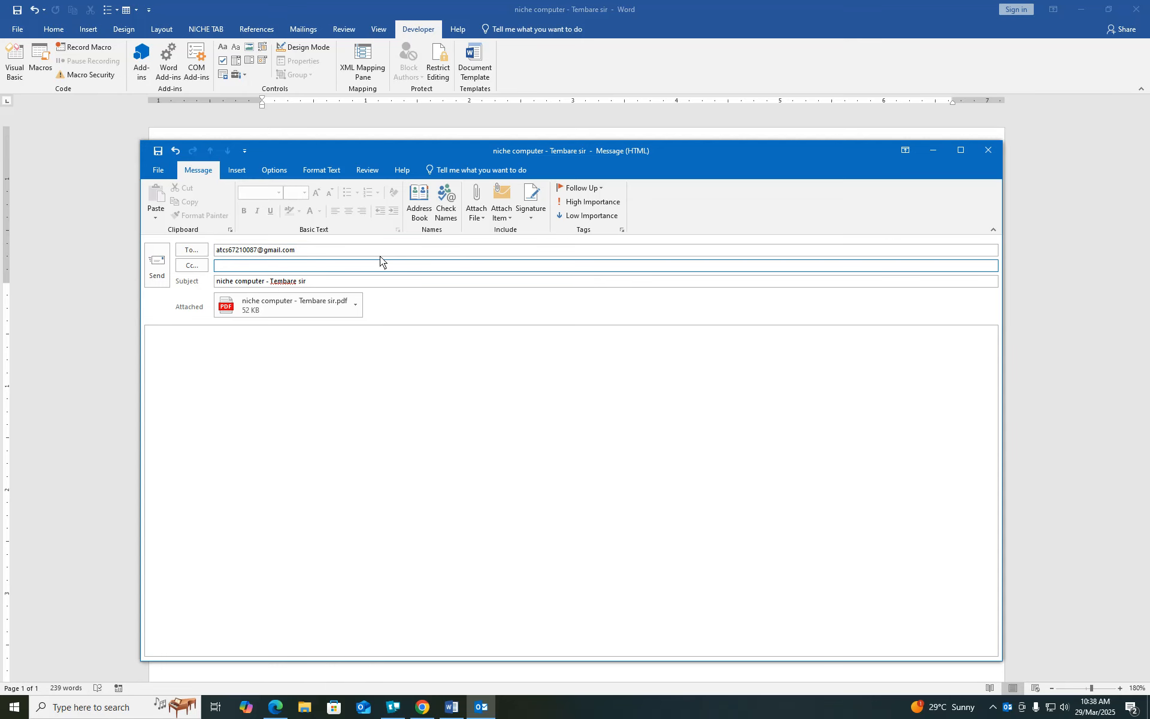
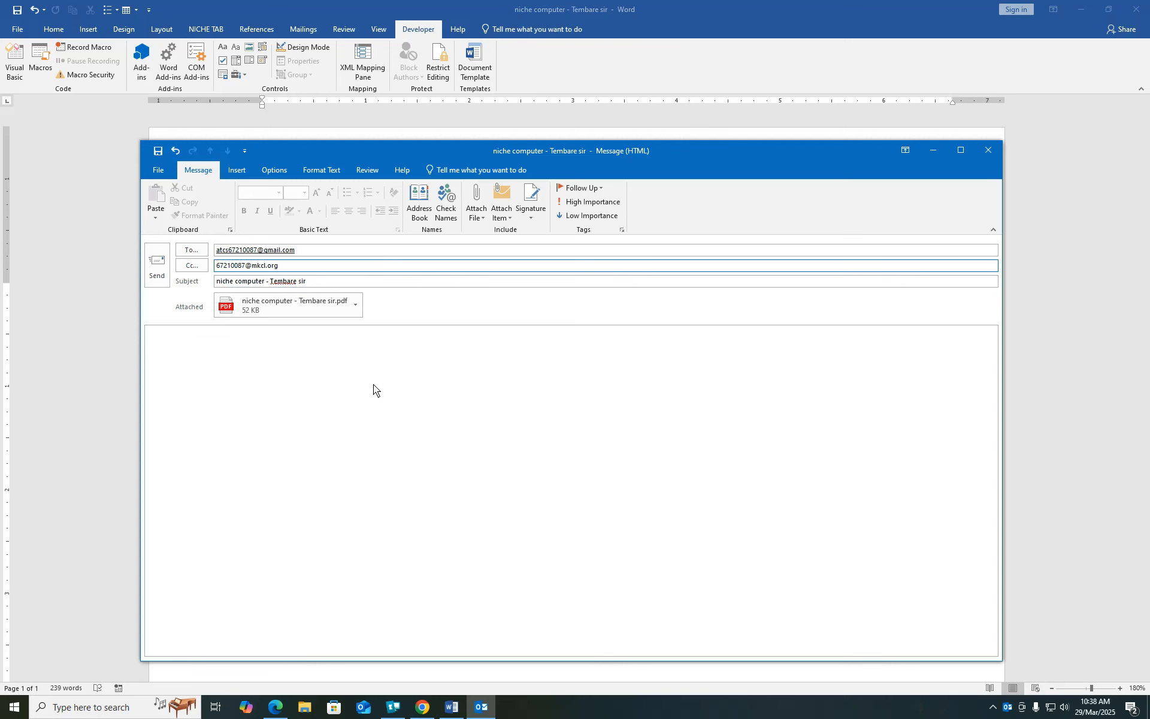
# - Close the draft message without saving it
pyautogui.click(189, 350)
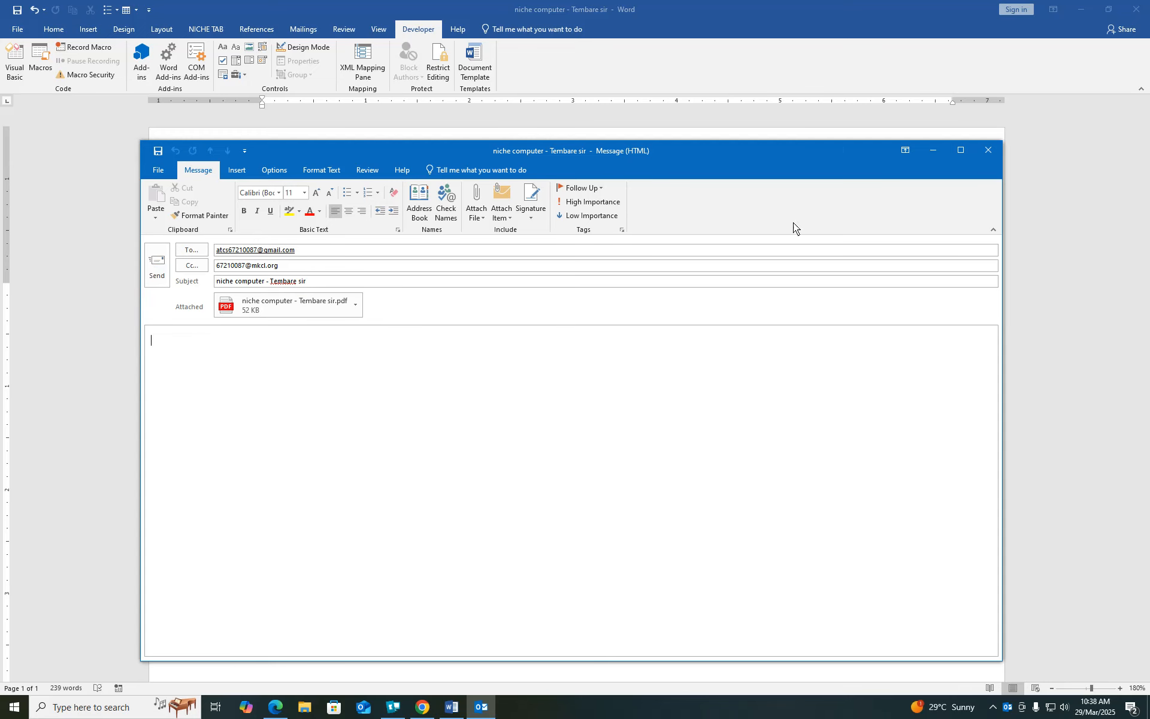
pyautogui.click(989, 150)
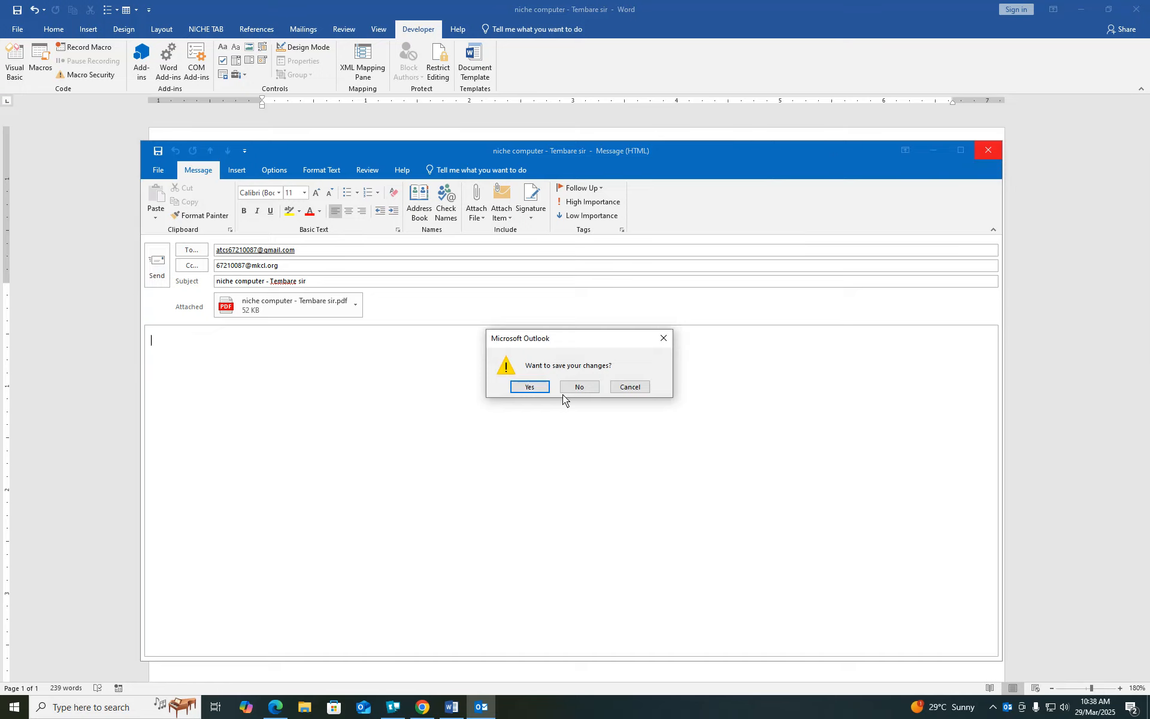
pyautogui.click(587, 390)
# - Bring up the Export page's Change File Type list of conversion formats
pyautogui.click(20, 30)
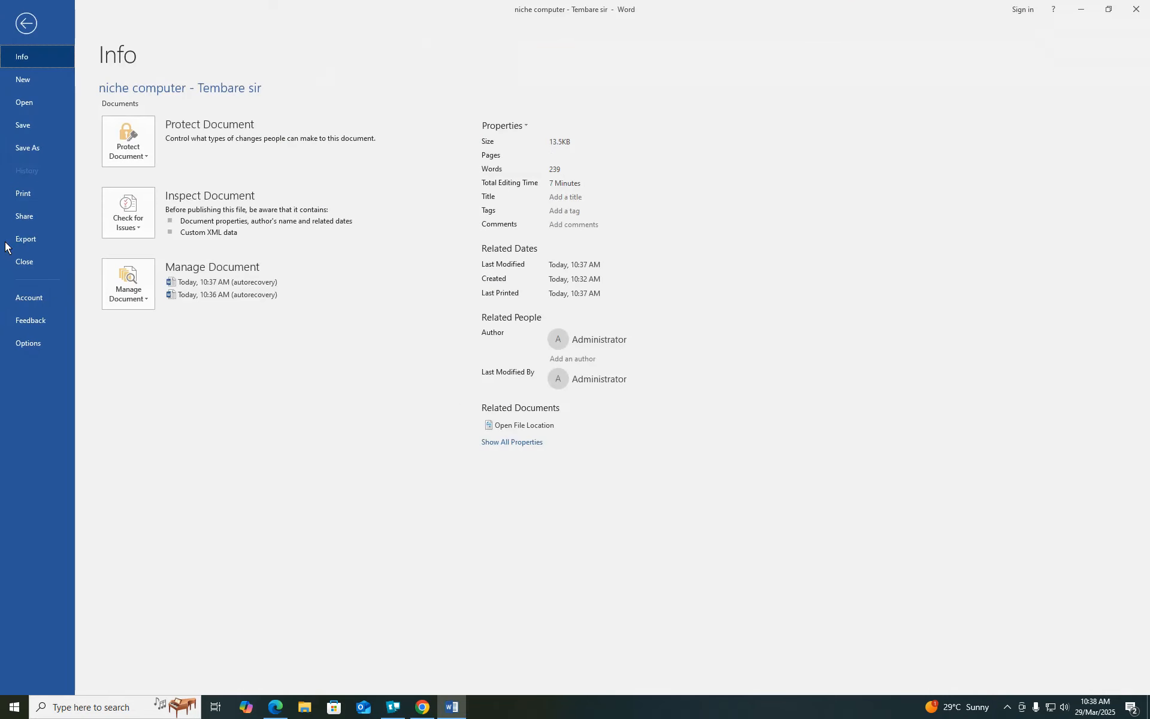
pyautogui.click(20, 219)
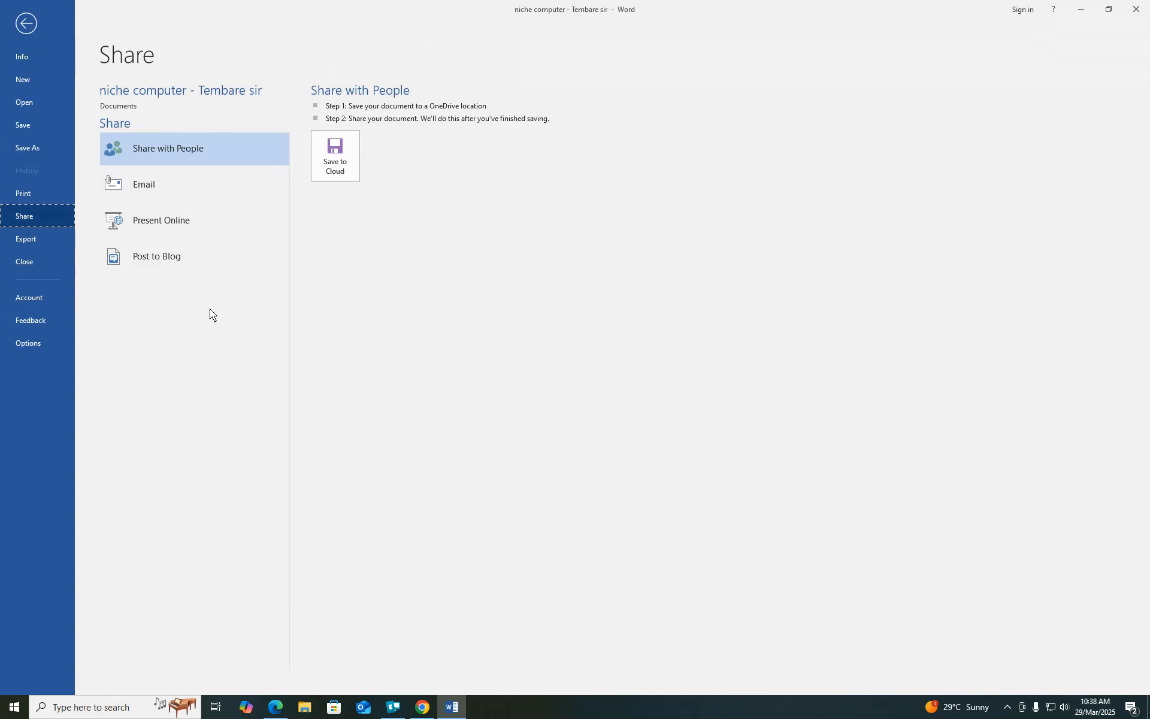
pyautogui.click(28, 240)
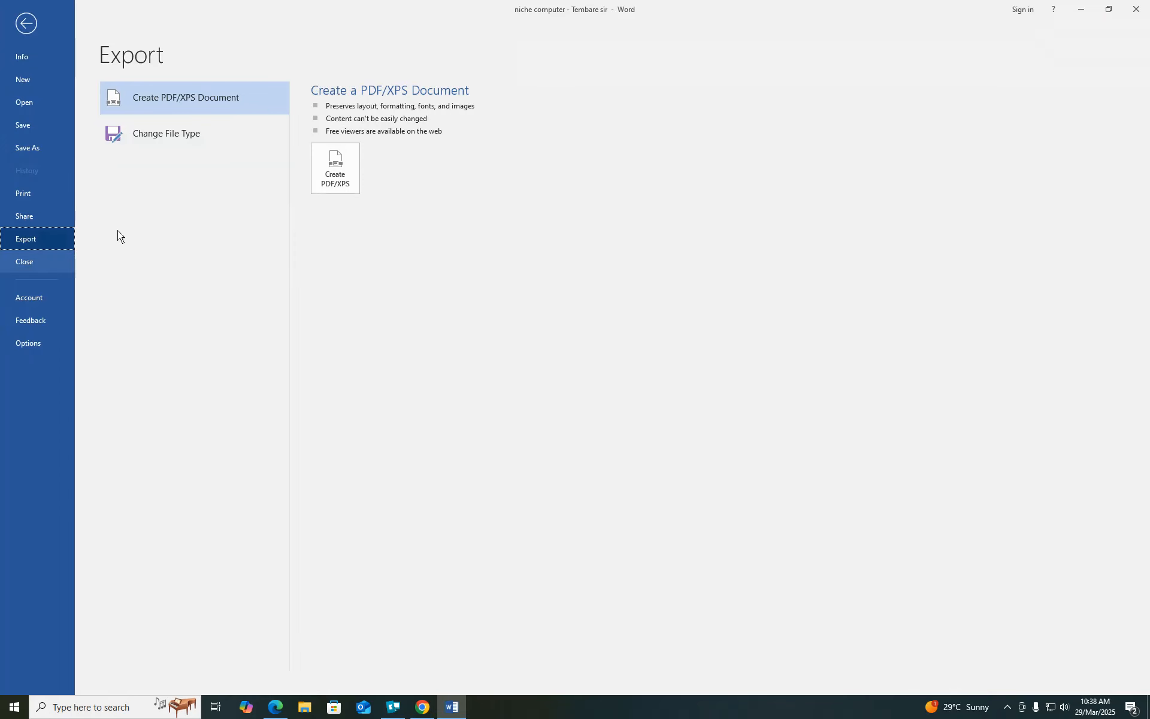
pyautogui.click(173, 142)
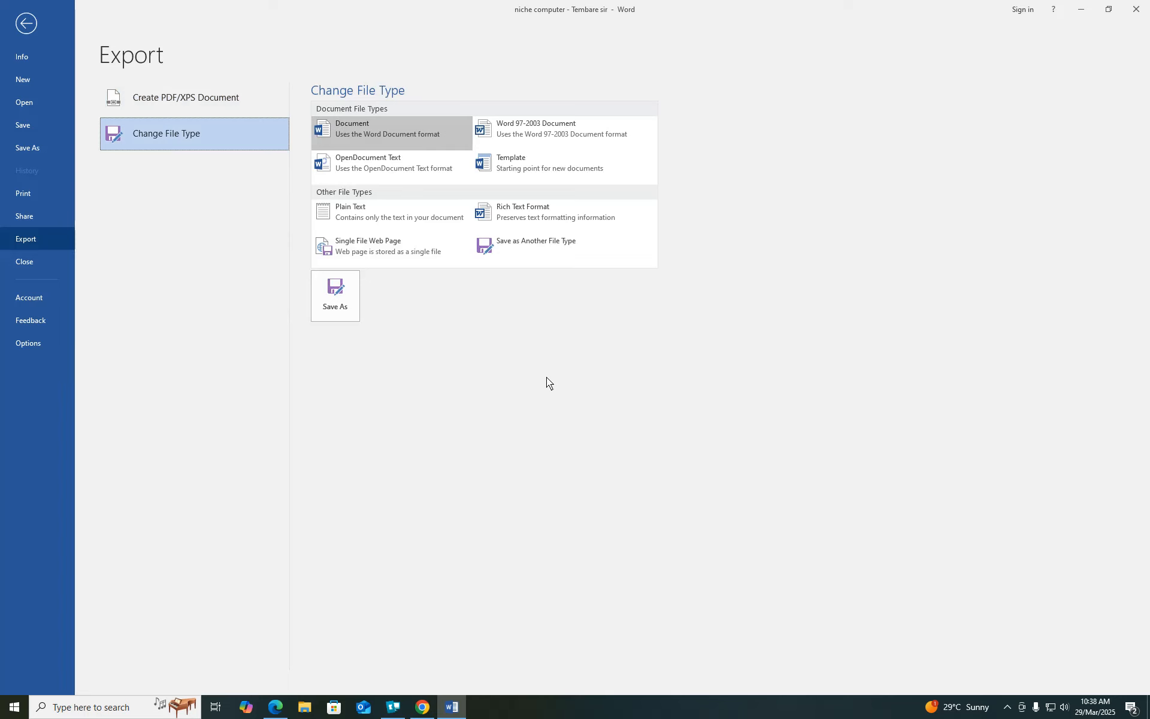
# - Save the document as a Word 97-2003 Document in Documents, in Compatibility Mode
pyautogui.click(541, 130)
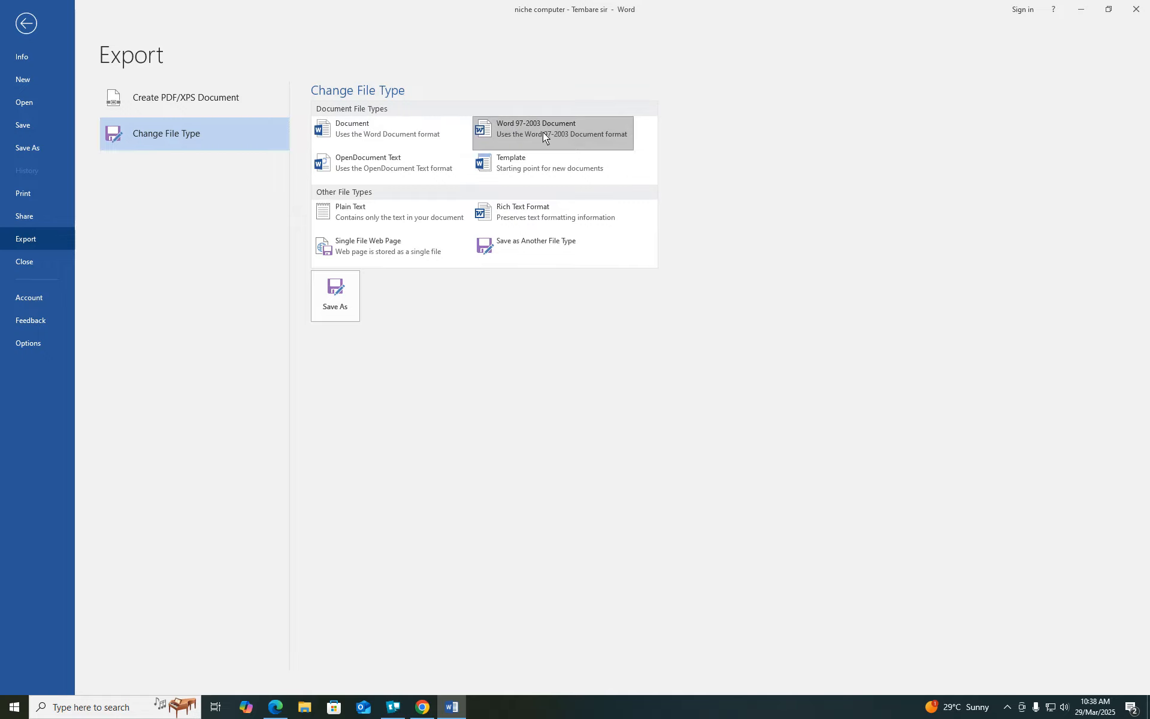
pyautogui.doubleClick(535, 130)
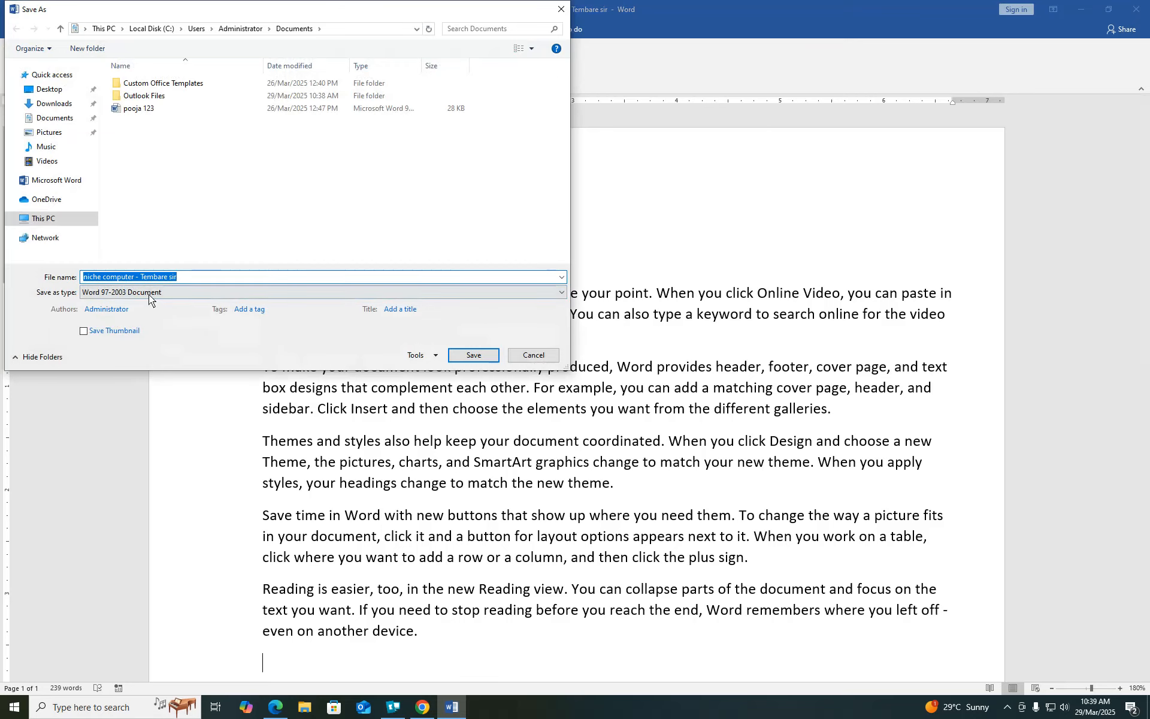
pyautogui.click(475, 356)
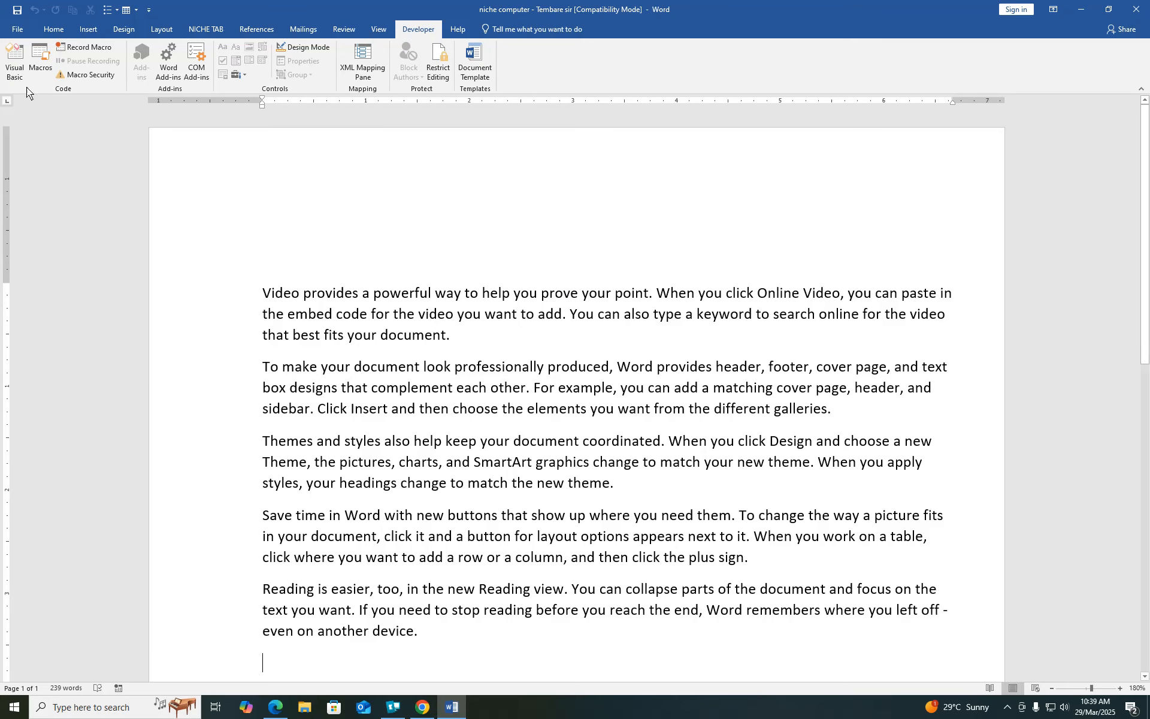
# - Publish 'niche computer - Tembare sir.pdf' to Documents, close the browser preview, and return to Word
pyautogui.click(18, 29)
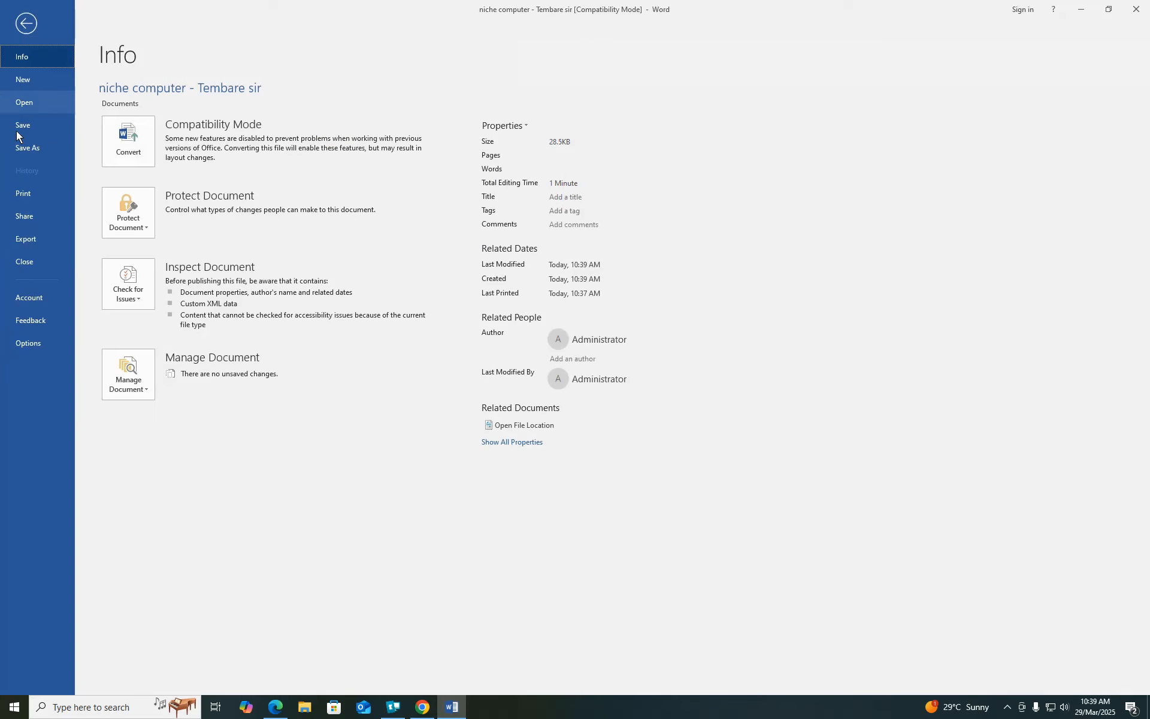
pyautogui.click(28, 240)
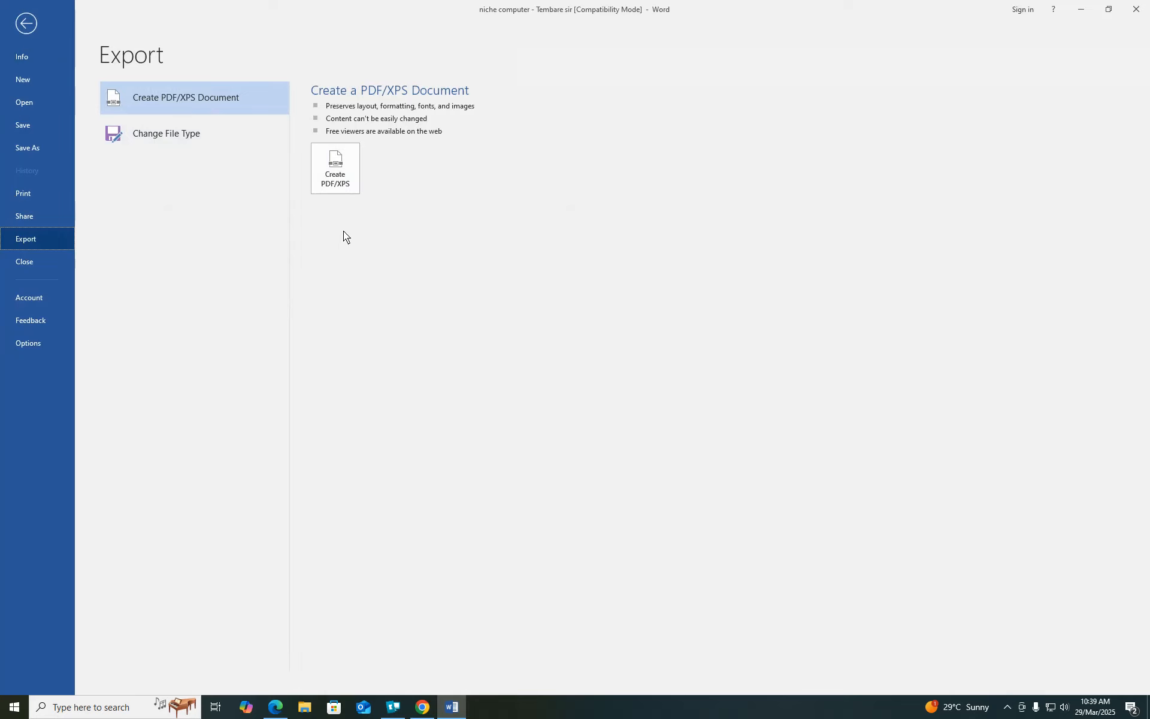
pyautogui.click(332, 171)
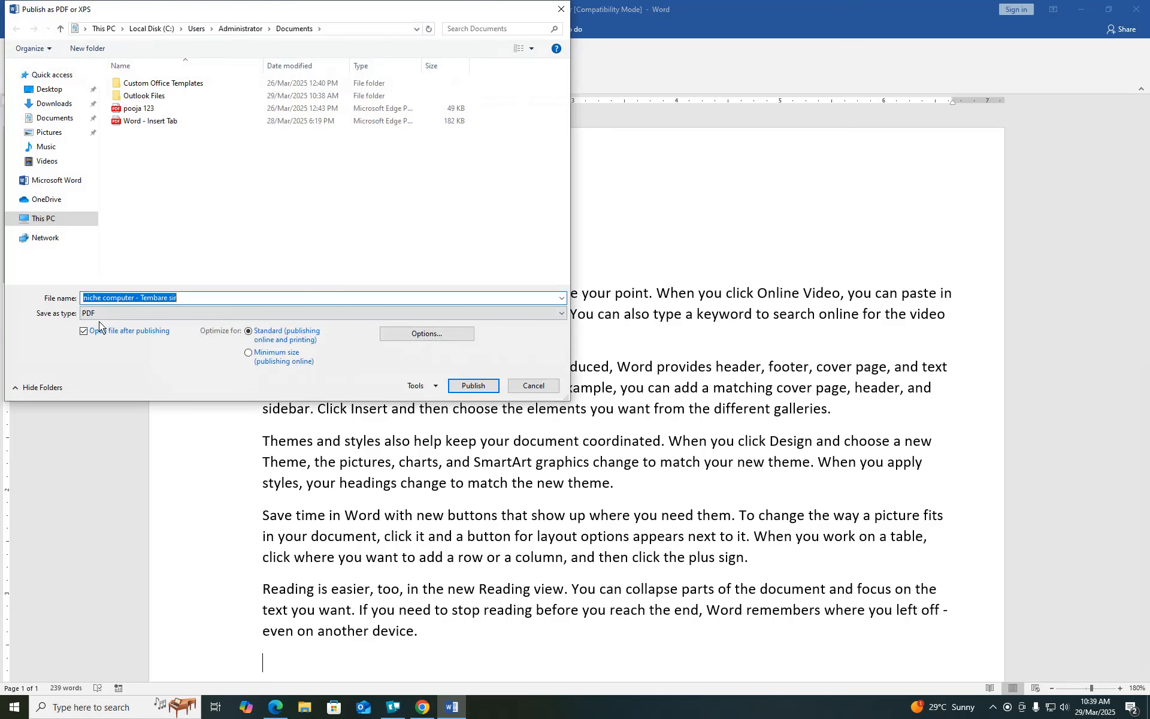
pyautogui.click(472, 386)
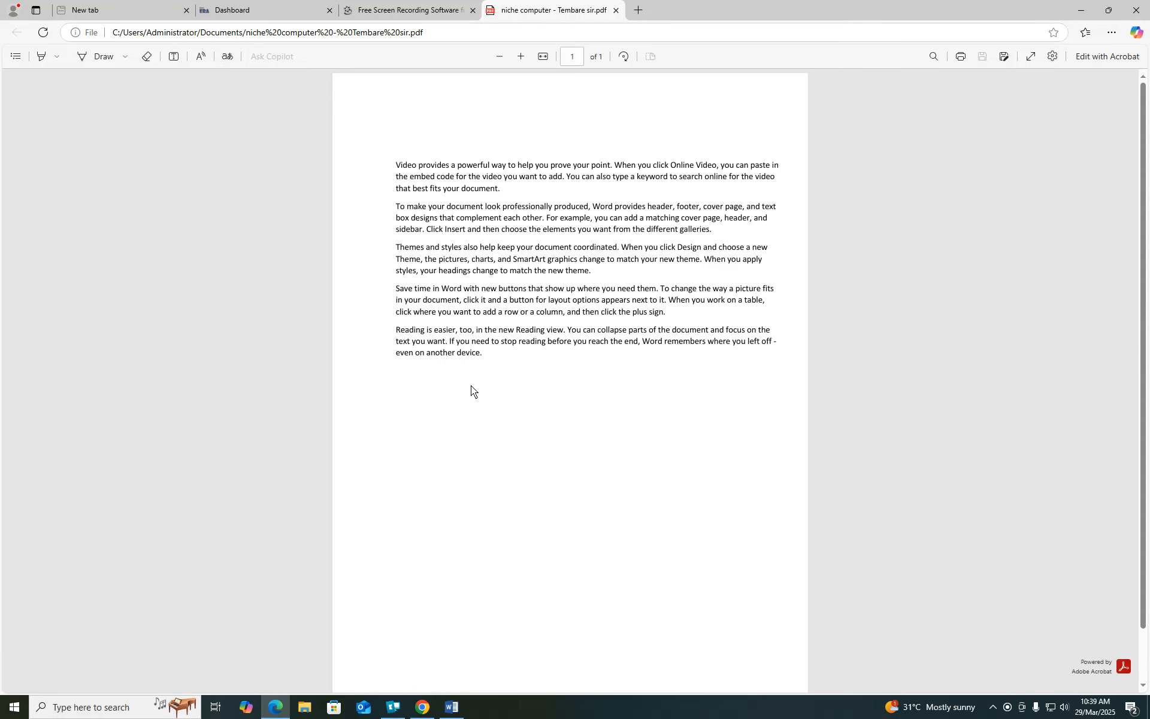
pyautogui.click(615, 10)
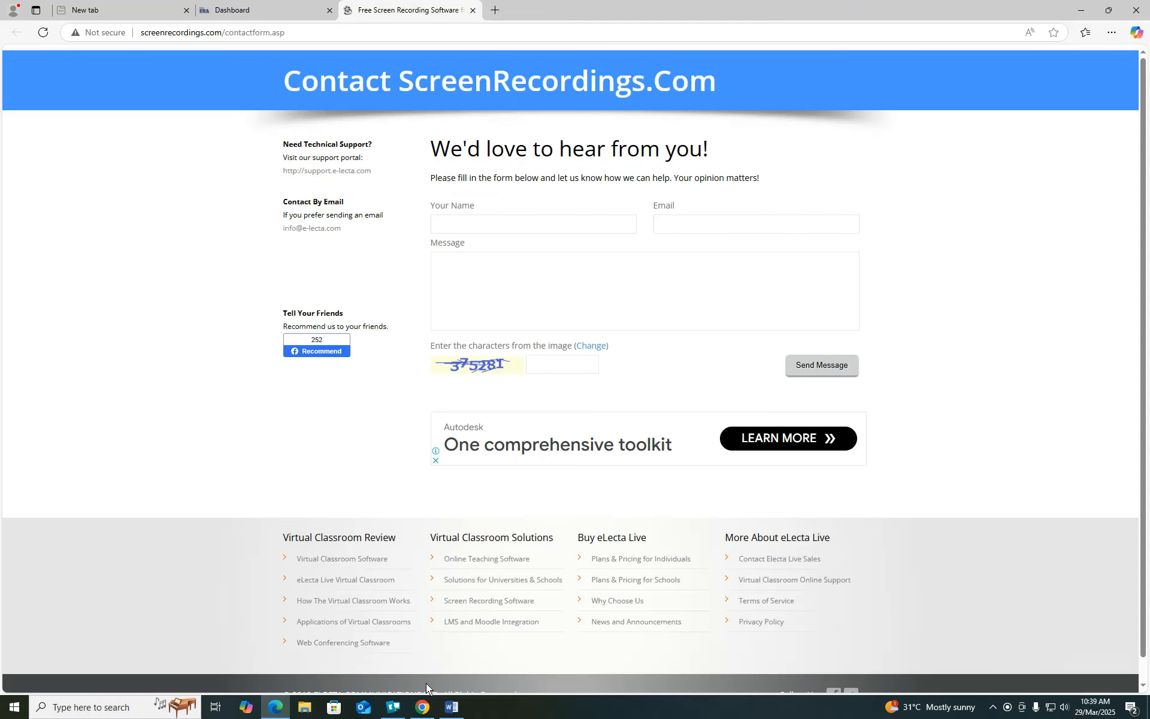
pyautogui.click(453, 707)
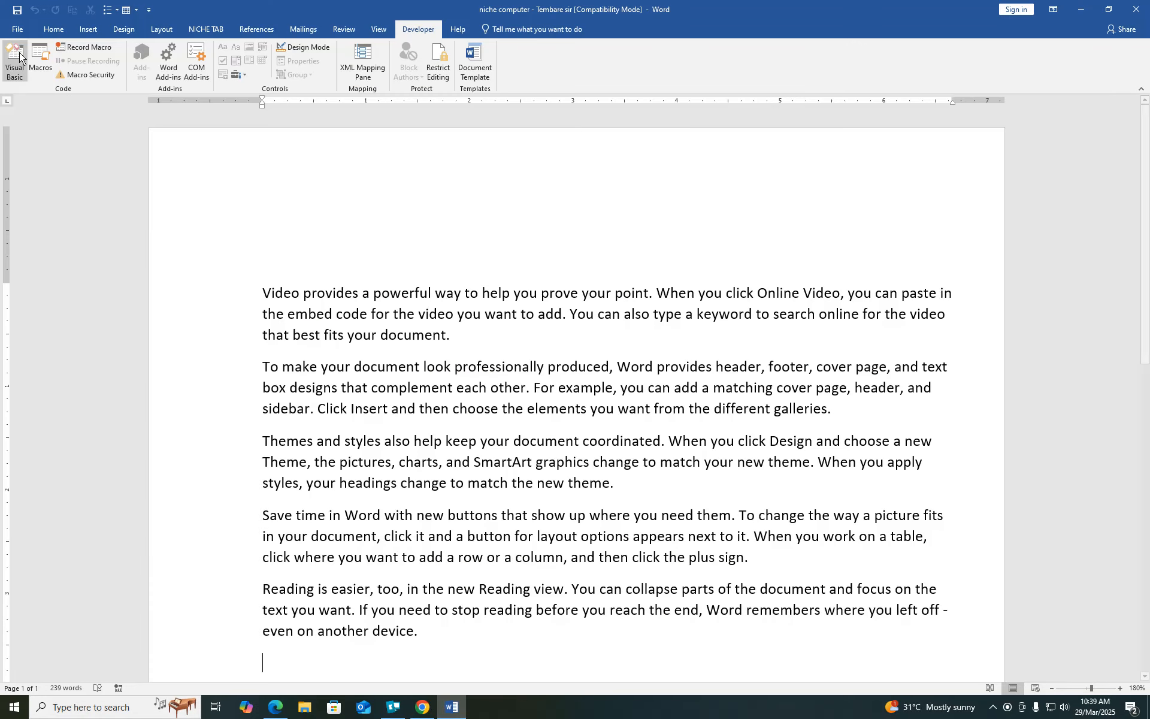
# - Close 'niche computer - Tembare sir' and reopen it from the Recent files list
pyautogui.click(18, 30)
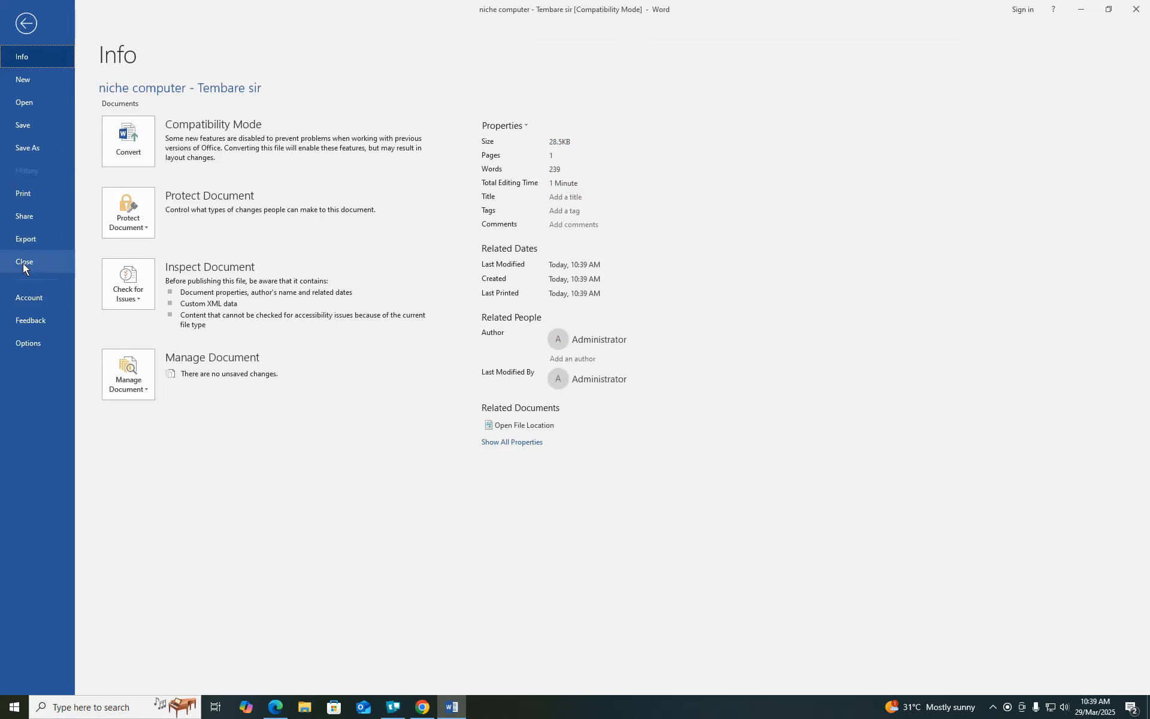
pyautogui.click(22, 261)
pyautogui.click(18, 29)
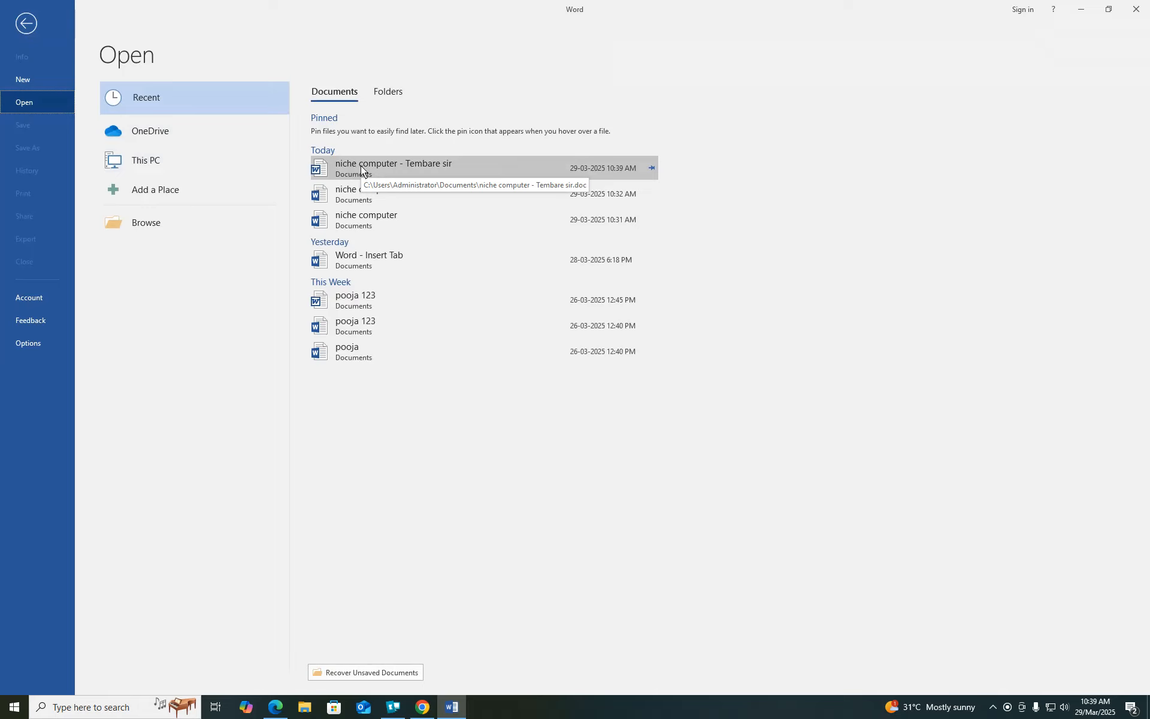
pyautogui.click(360, 165)
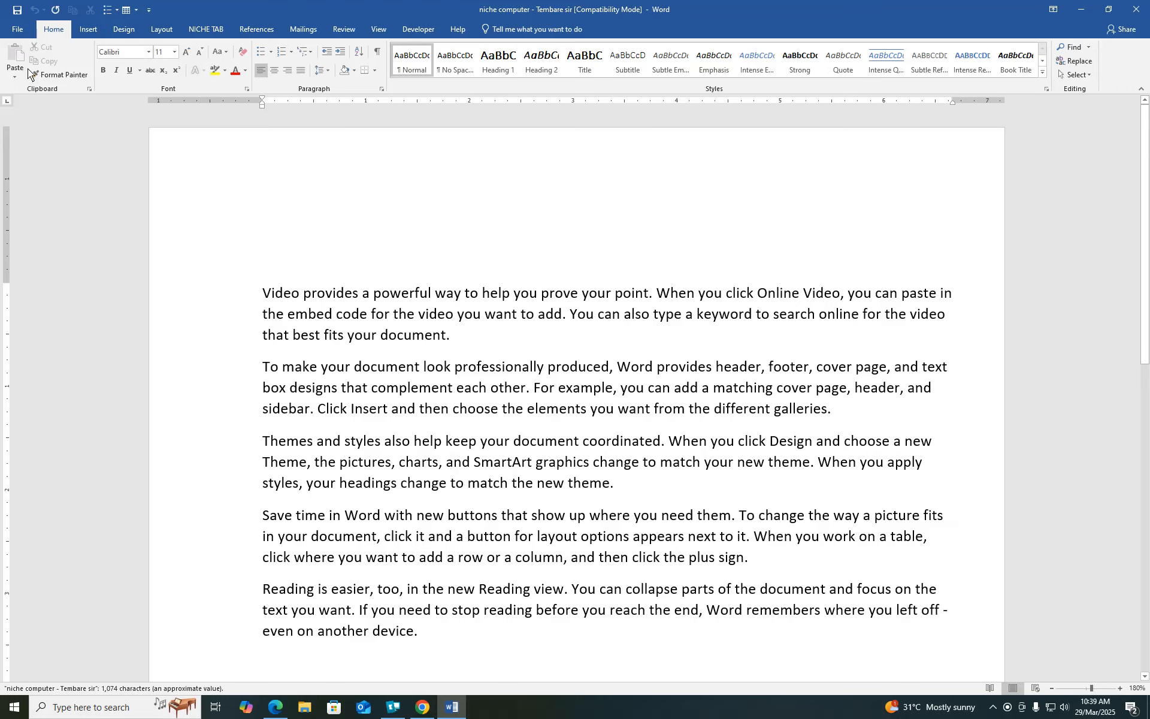
pyautogui.click(18, 30)
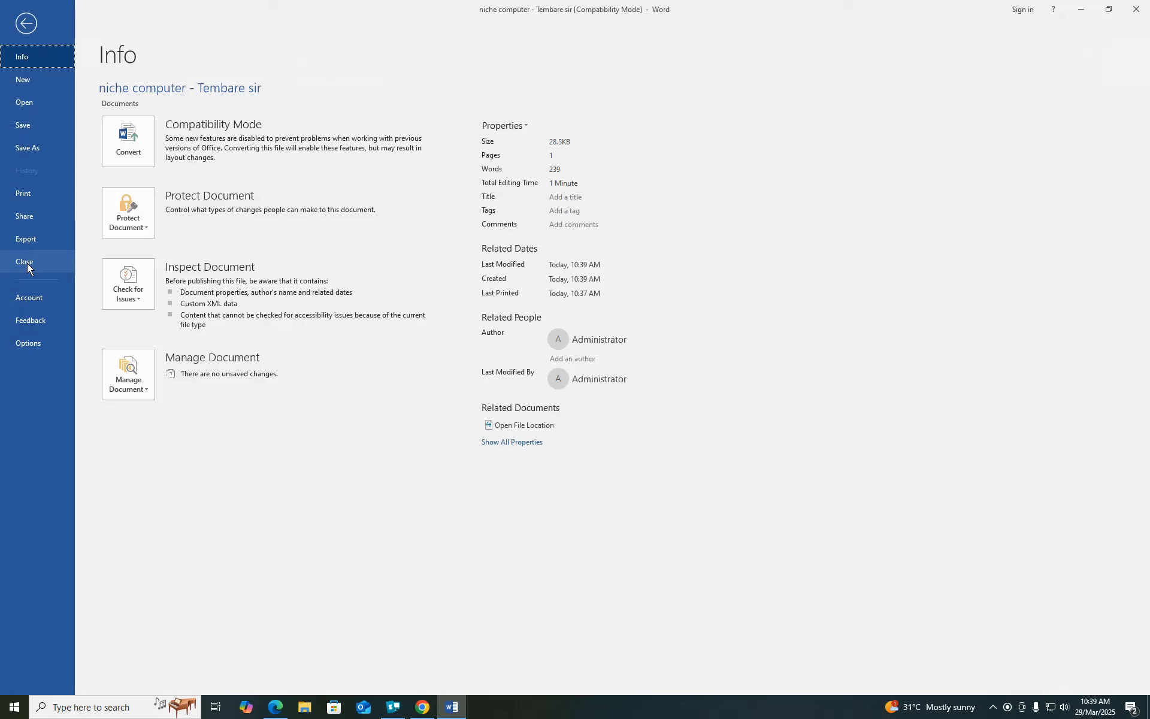
# - Look over the Account page's product information, then bring up the Feedback page
pyautogui.click(34, 297)
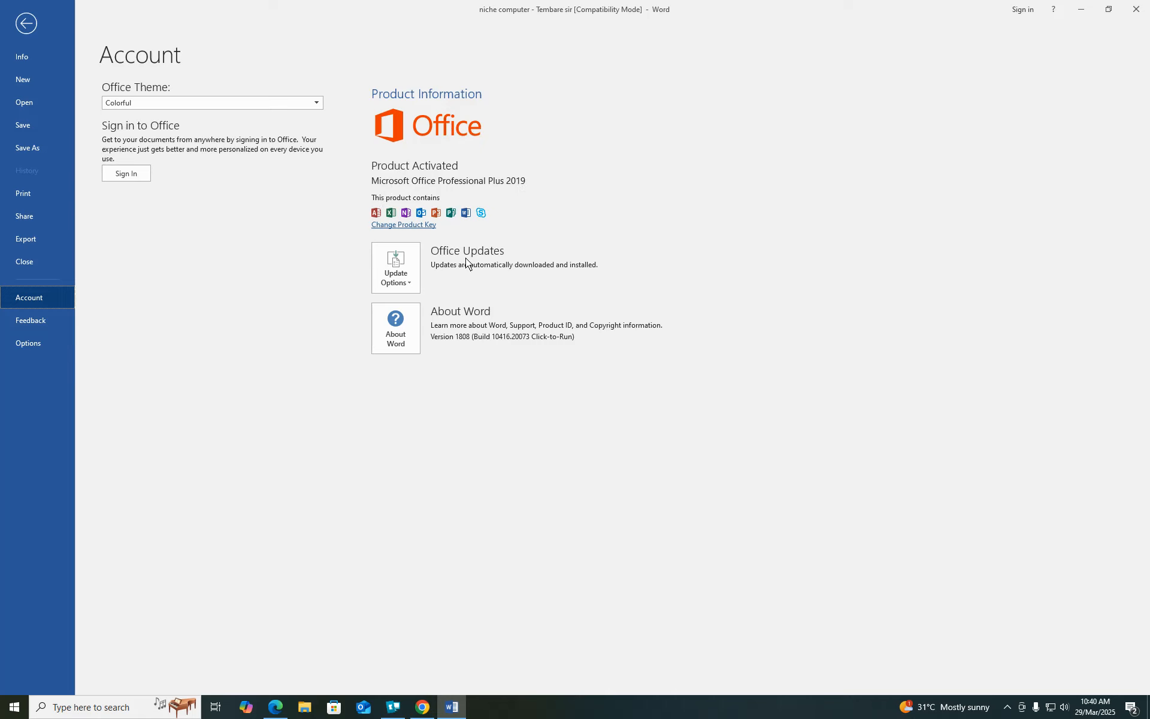
pyautogui.click(30, 320)
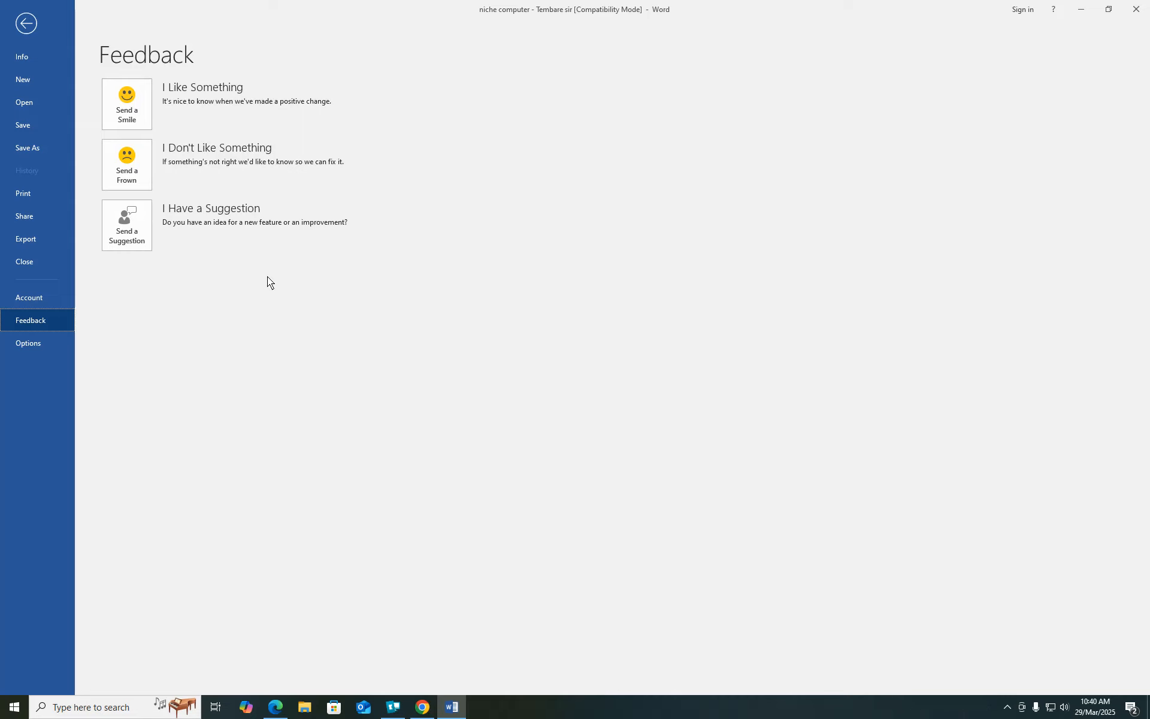
# - Browse the Display and Proofing pages of Word Options and open the AutoCorrect settings
pyautogui.click(28, 344)
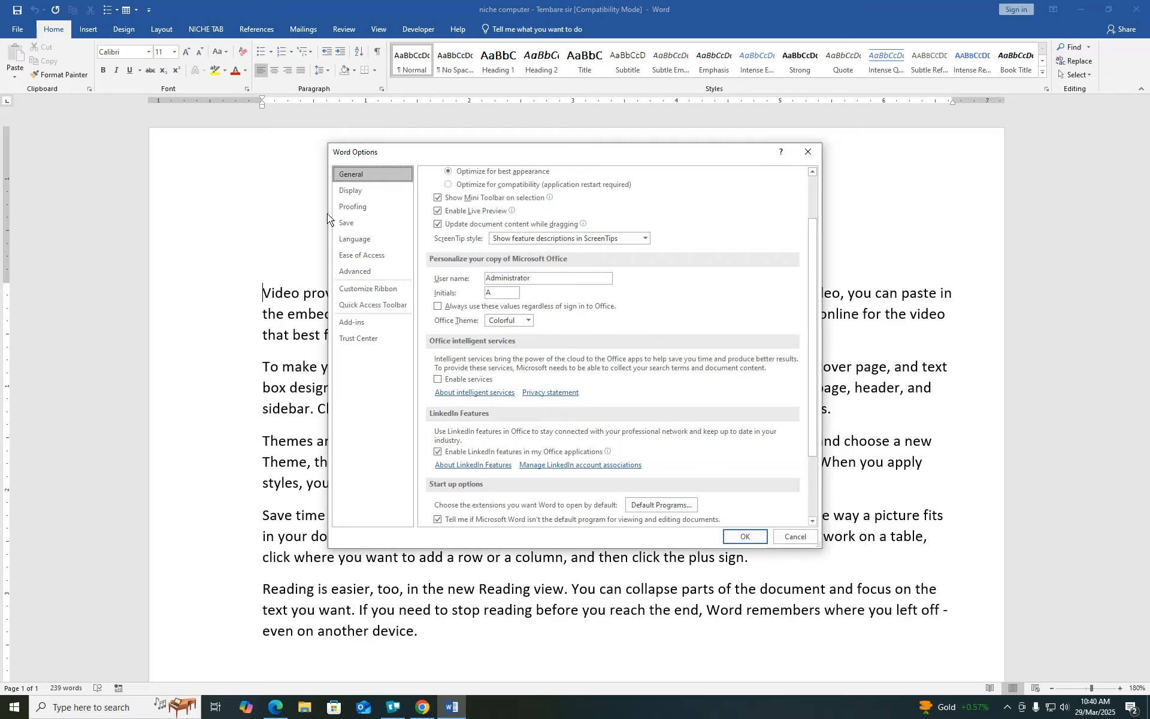
pyautogui.click(361, 208)
pyautogui.click(362, 191)
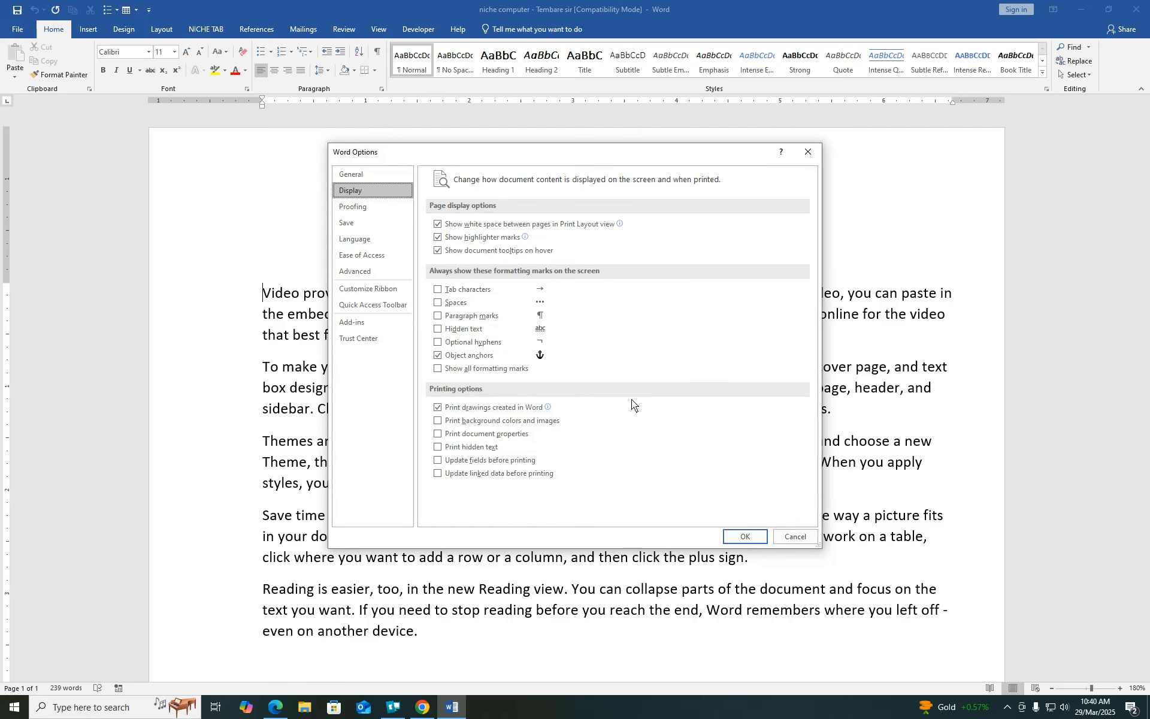
pyautogui.click(359, 207)
pyautogui.click(644, 224)
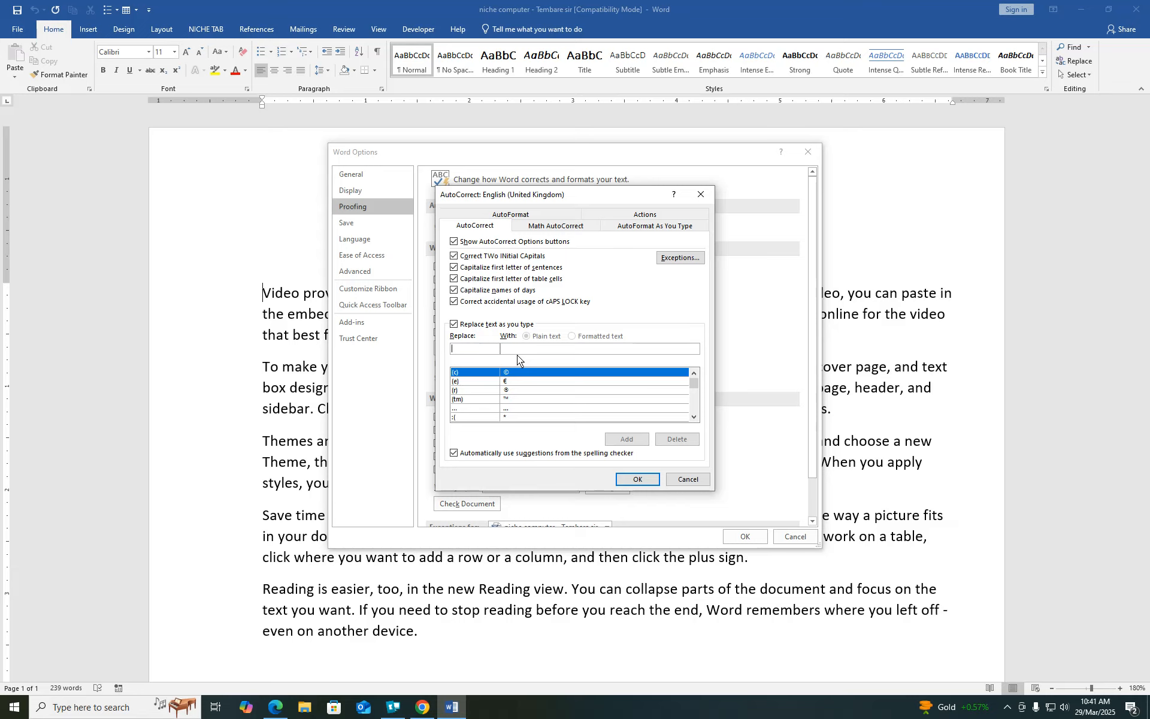
# - Add an AutoCorrect entry replacing 'P' with 'Pune' and close both options dialogs
pyautogui.write('P')
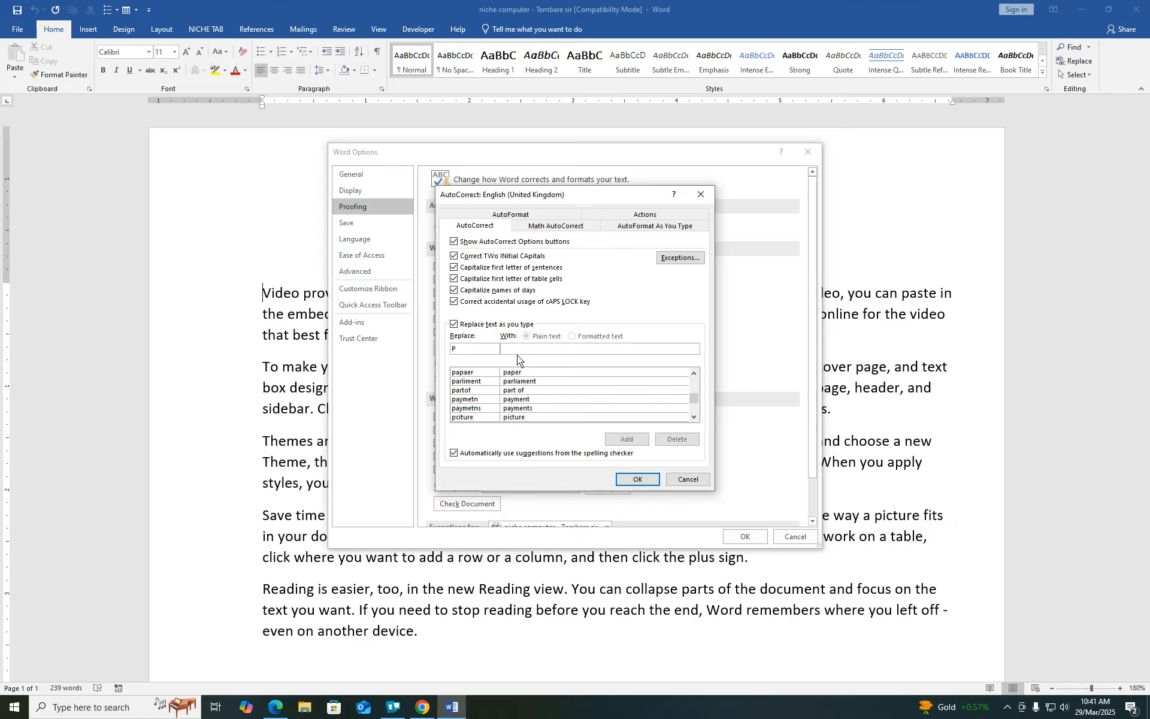
pyautogui.write('PUN')
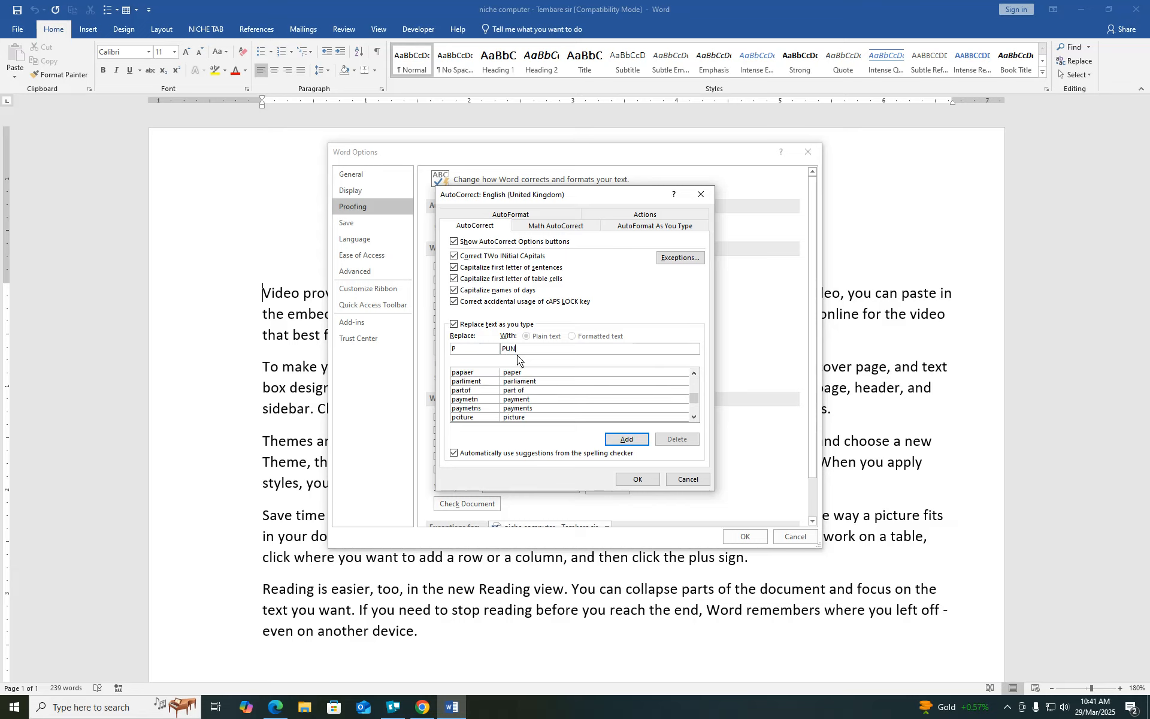
pyautogui.press('BackSpace')
pyautogui.press('BackSpace')
pyautogui.write('une')
pyautogui.click(626, 439)
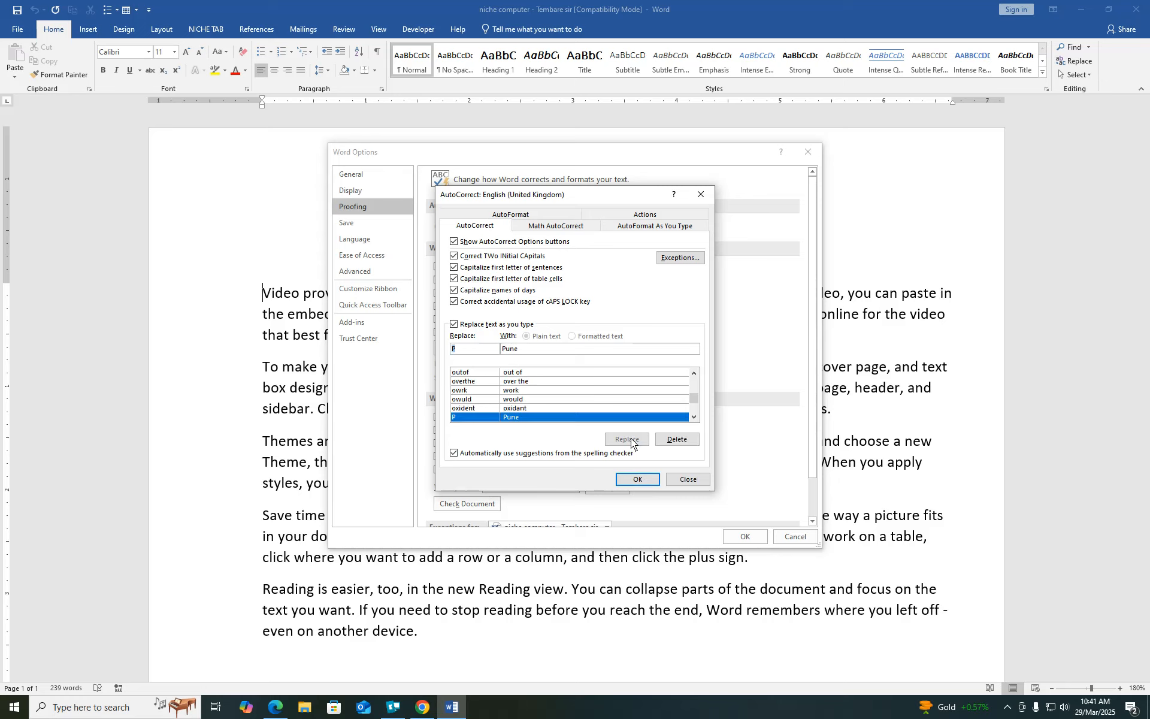
pyautogui.click(638, 480)
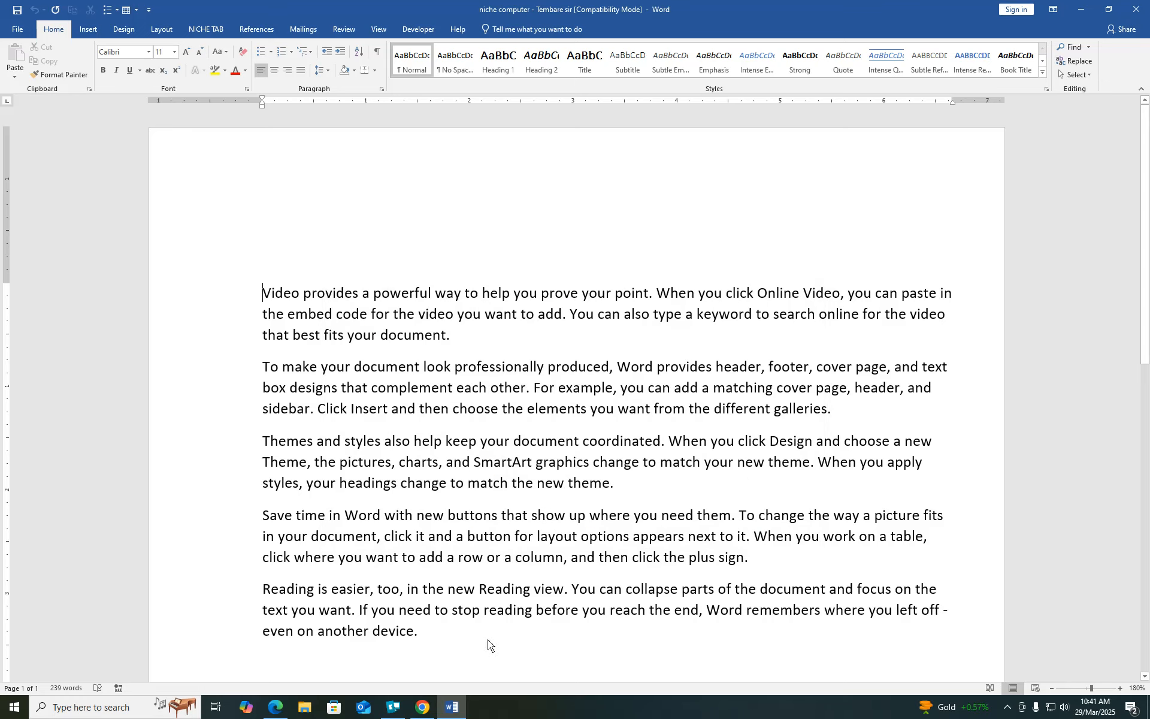
pyautogui.click(745, 537)
# - Type P to auto-insert 'Pune', start a new line, and copy the first paragraph
pyautogui.write('Pune')
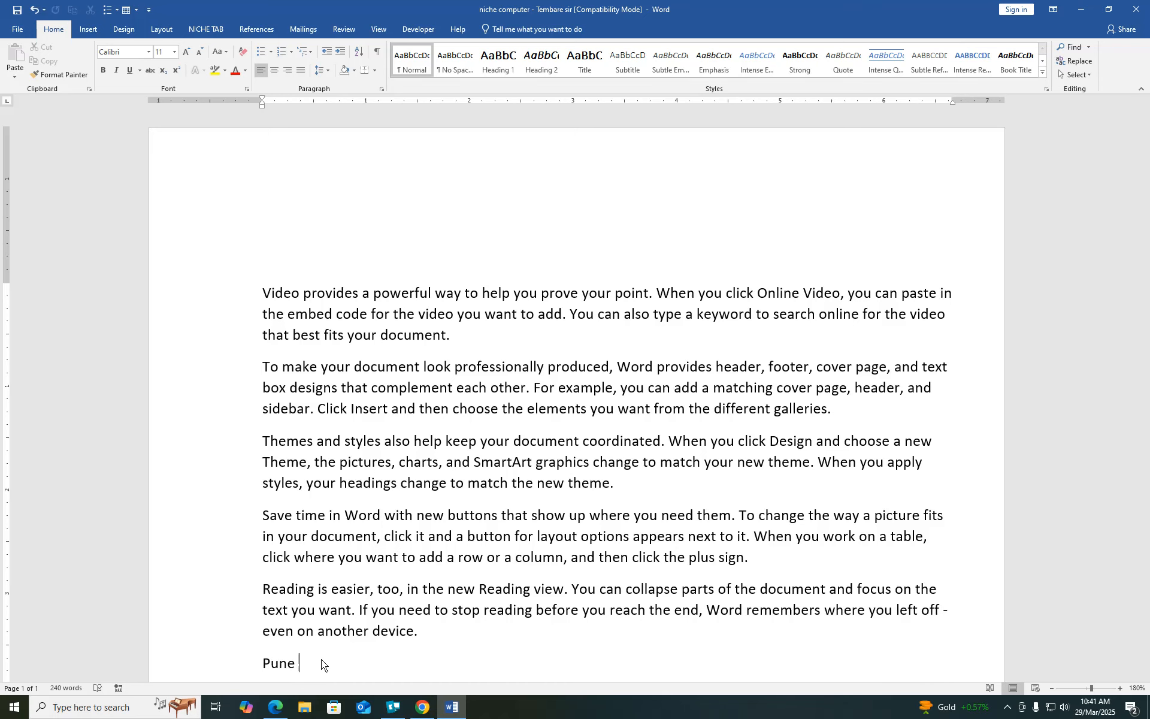
pyautogui.press('Return')
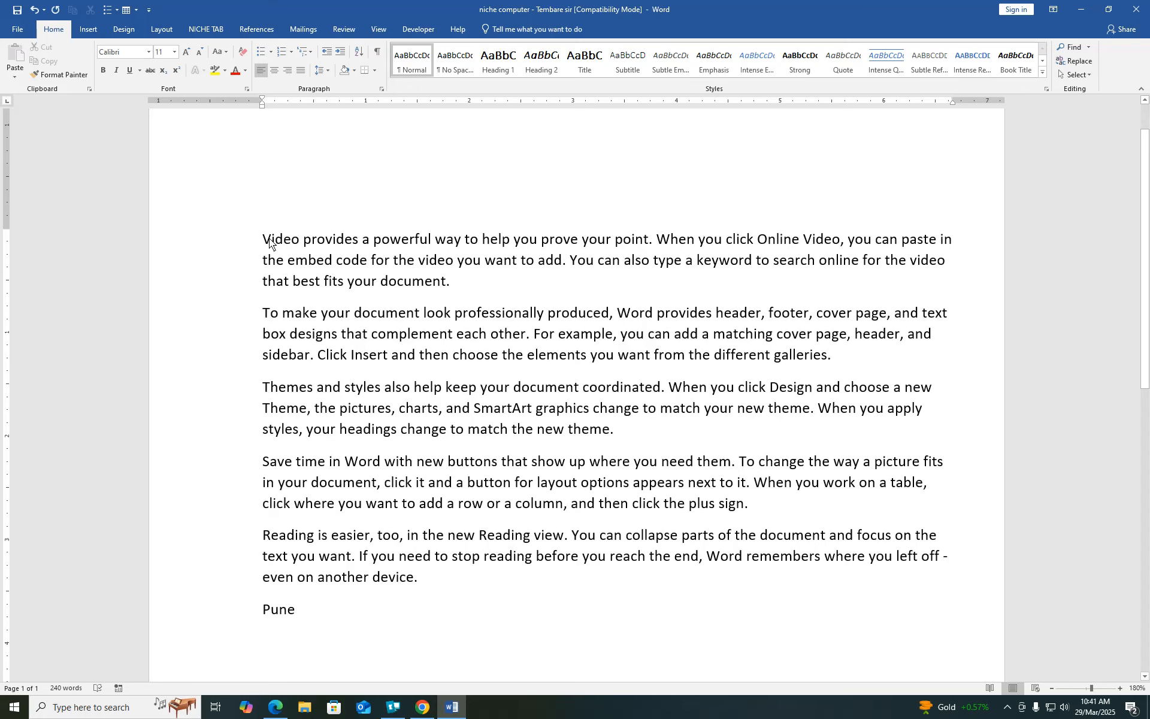
pyautogui.tripleClick(298, 248)
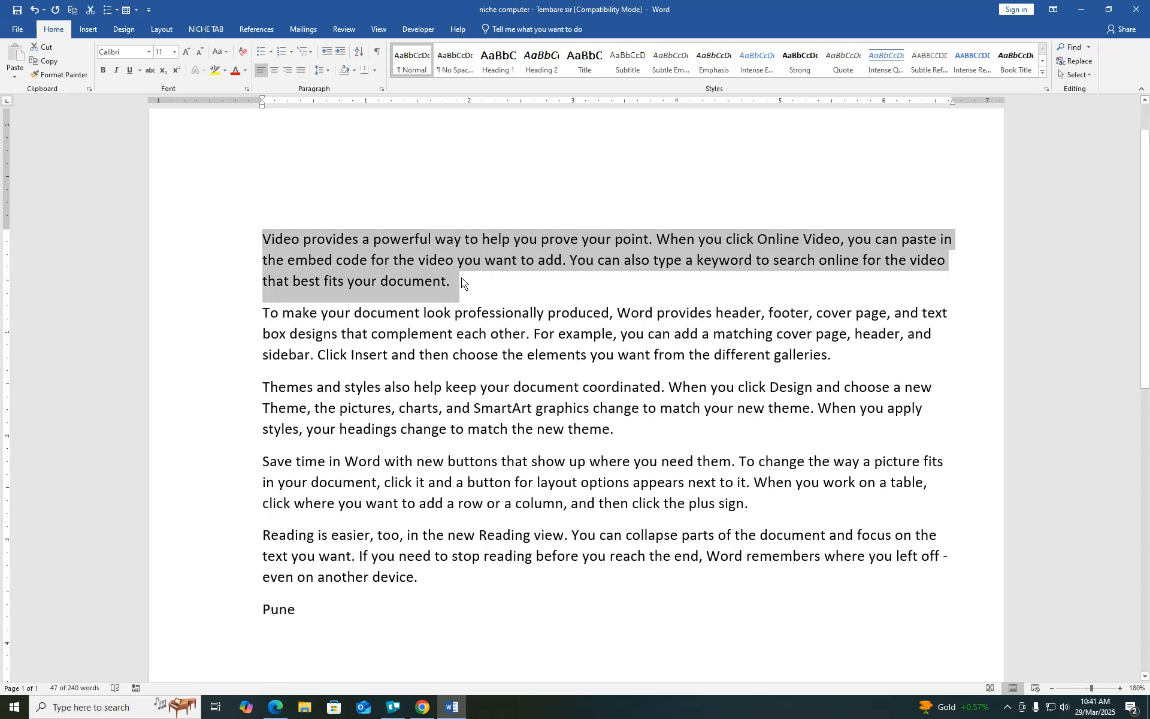
pyautogui.hotkey('ctrl', 'c')
pyautogui.click(22, 30)
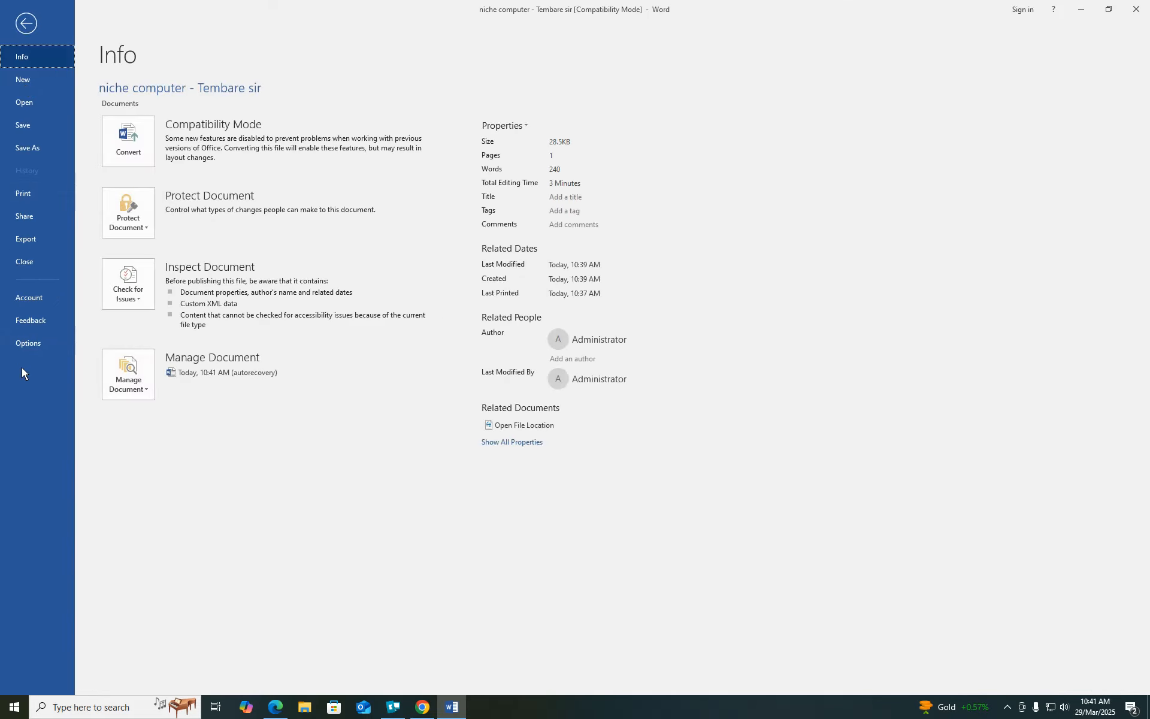
# - Redefine the AutoCorrect entry V to insert the whole first paragraph as formatted text
pyautogui.click(30, 344)
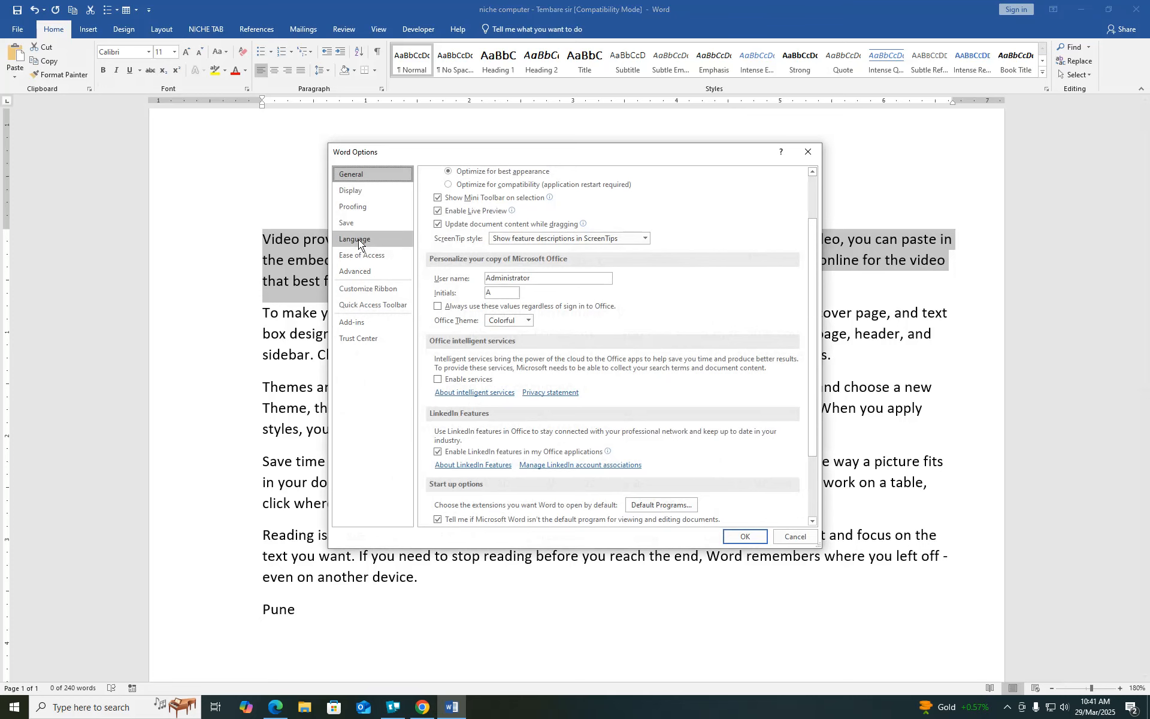
pyautogui.click(355, 207)
pyautogui.click(675, 225)
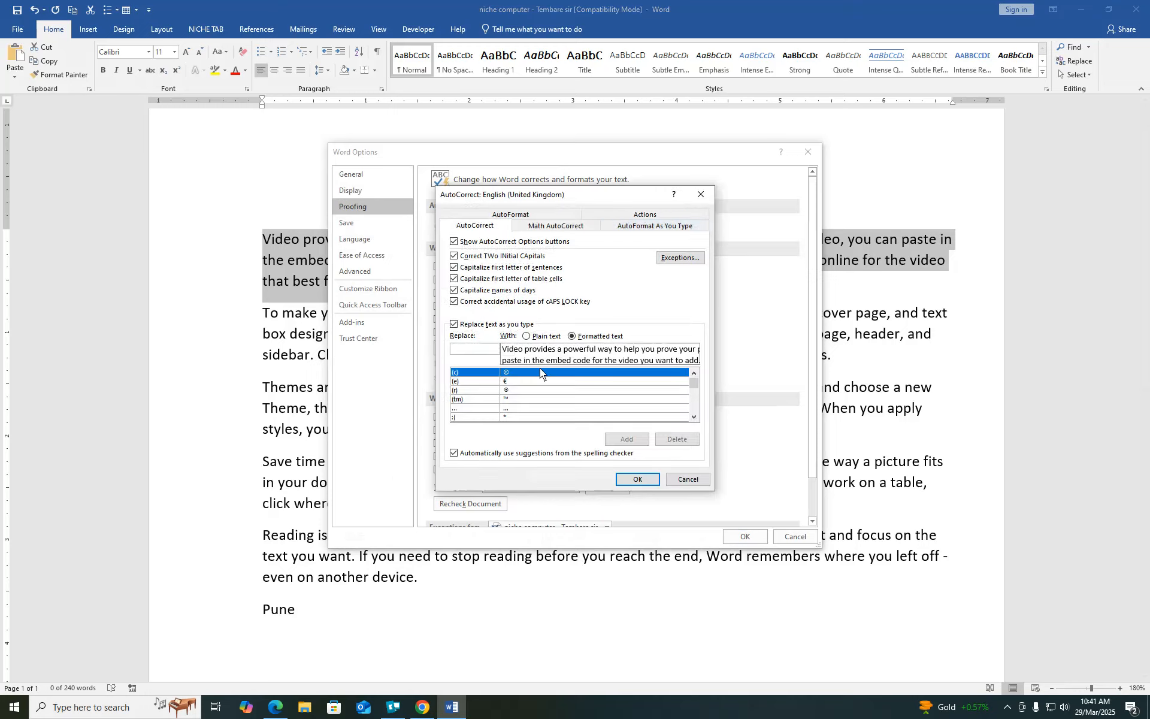
pyautogui.write('V')
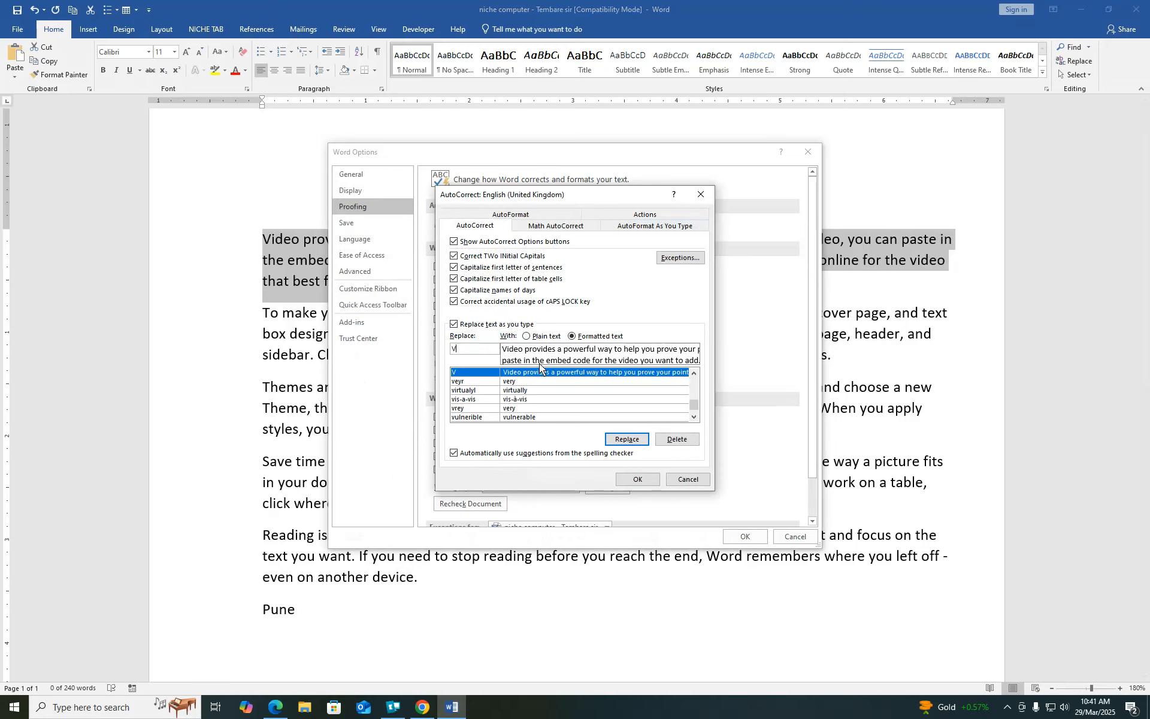
pyautogui.click(626, 439)
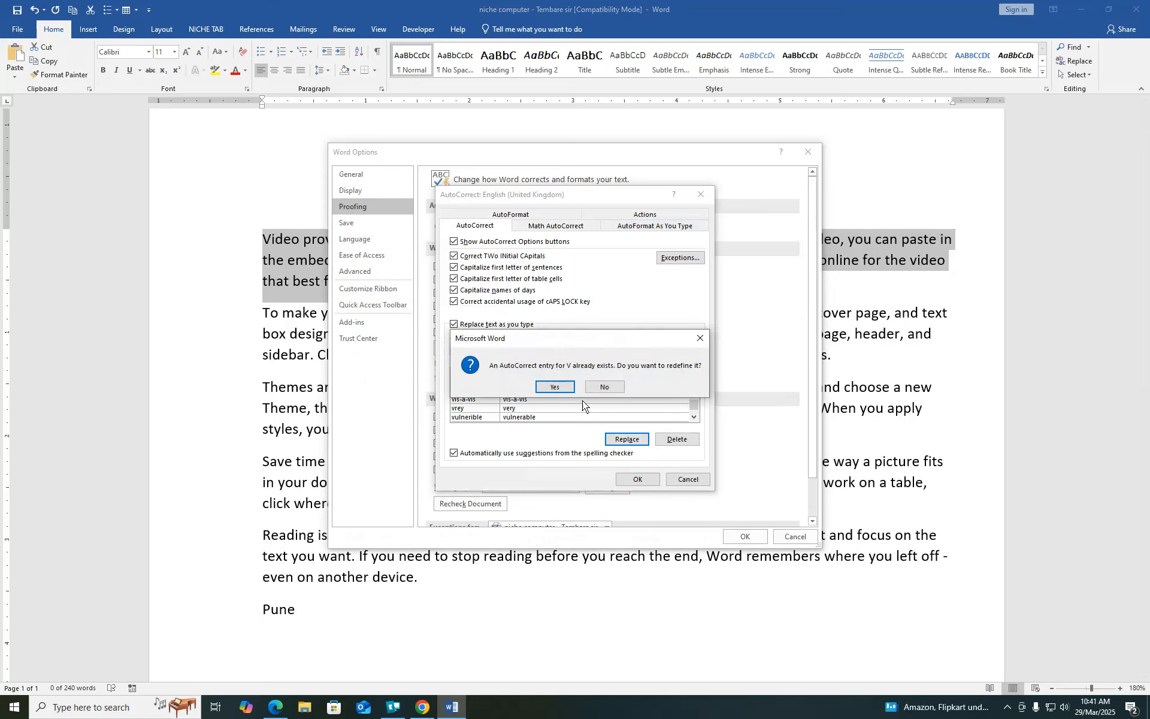
pyautogui.click(555, 389)
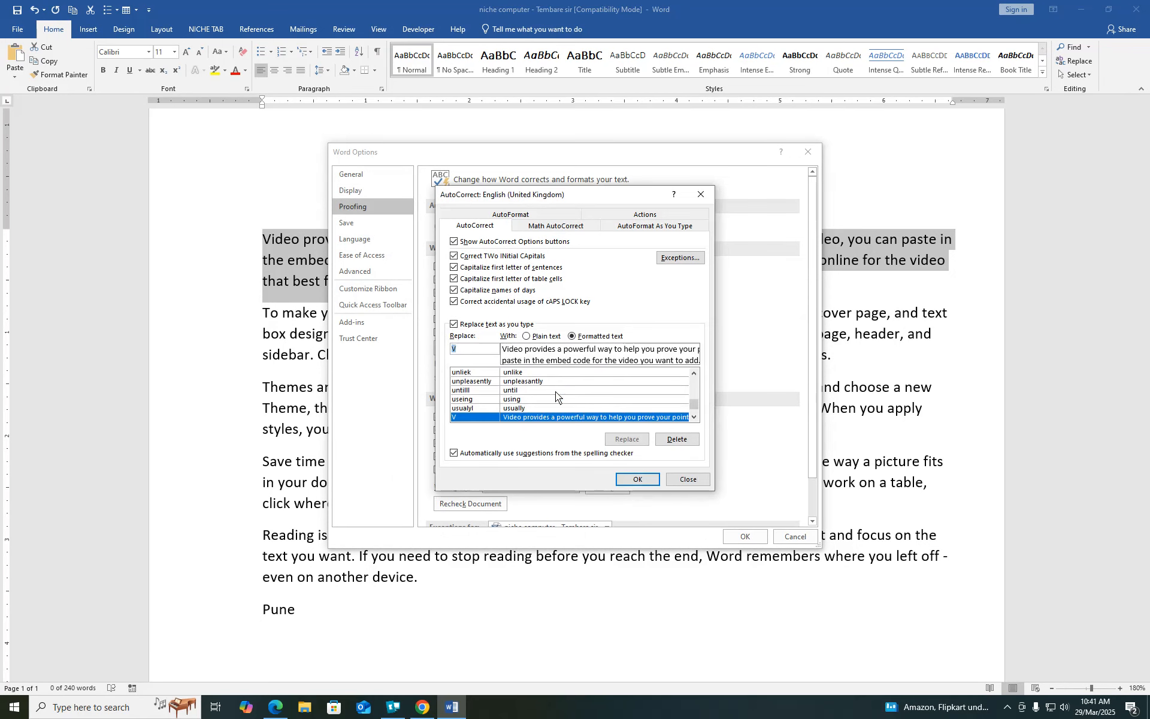
pyautogui.click(639, 480)
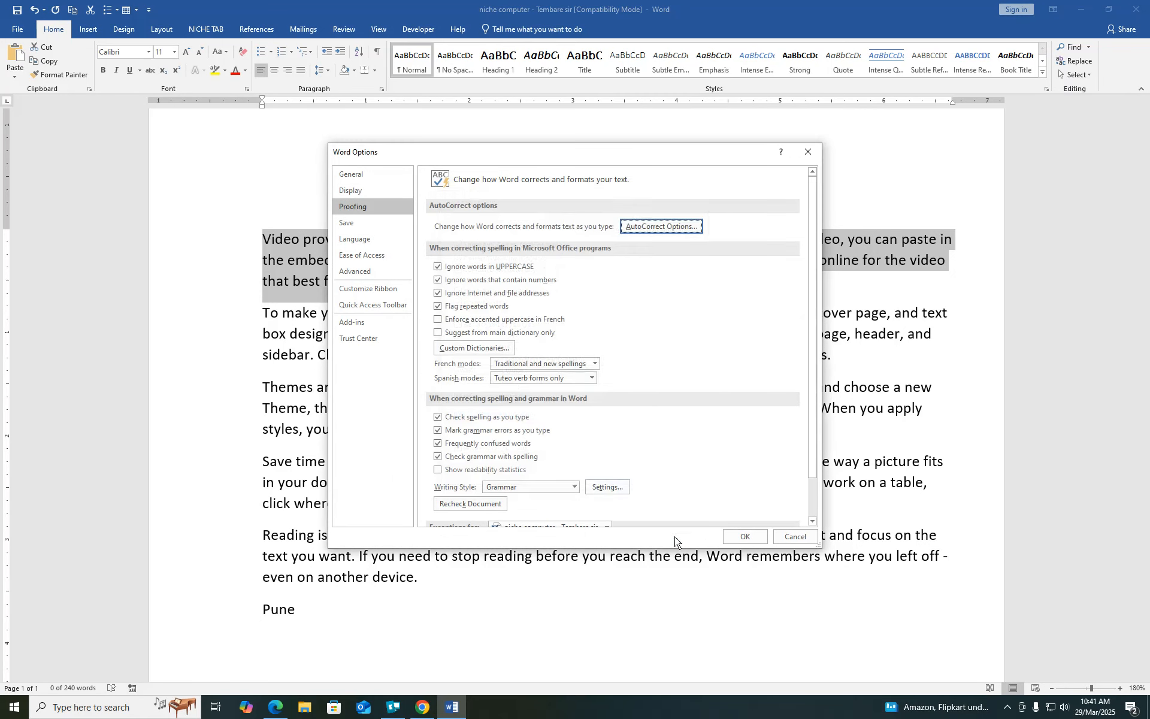
pyautogui.click(748, 537)
# - Type the shortcut v on the empty line below Pune to insert a copy of the first paragraph
pyautogui.click(314, 628)
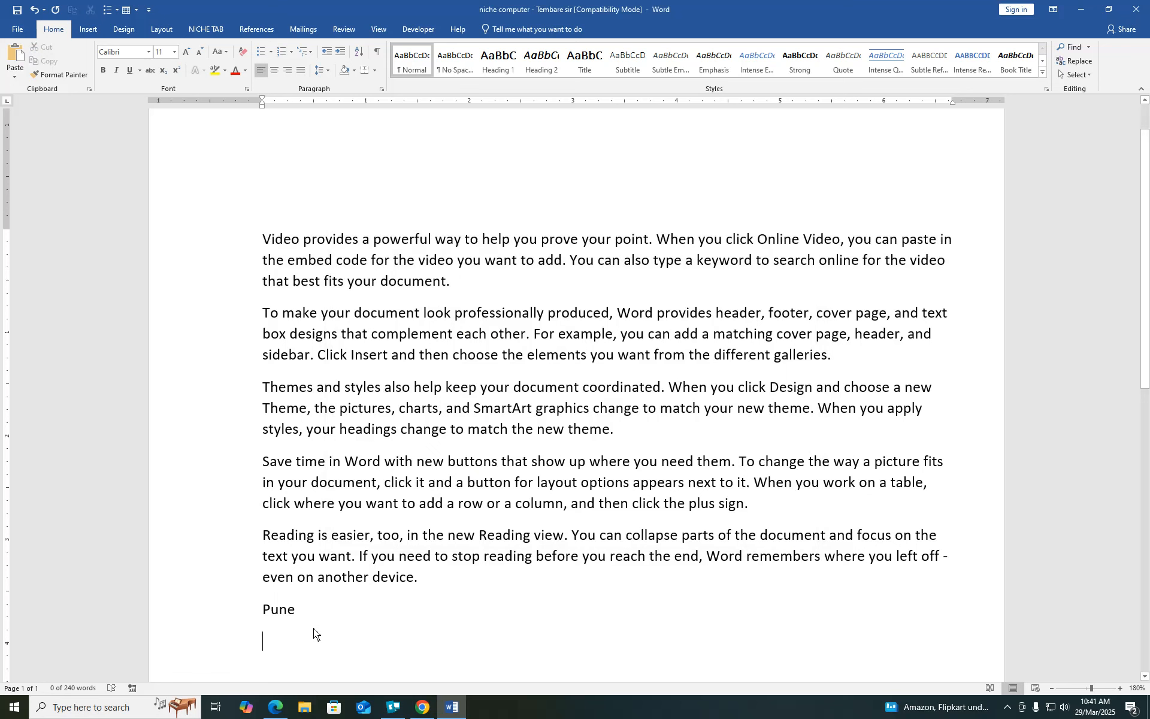
pyautogui.write('v')
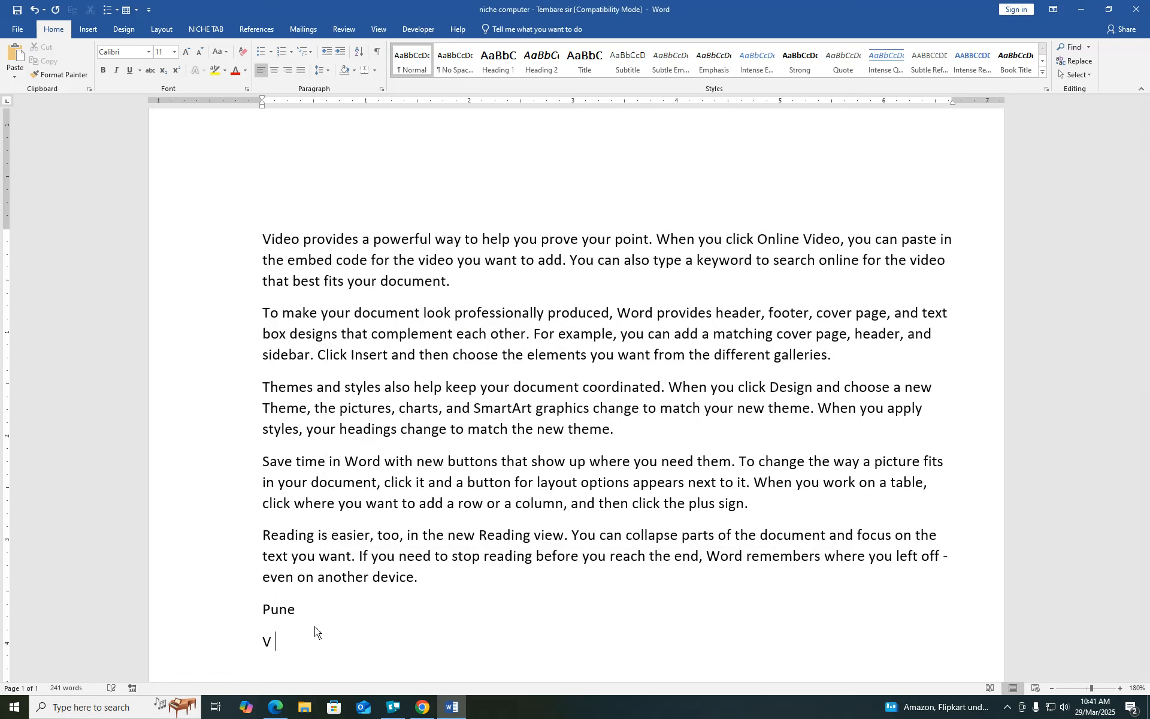
pyautogui.press('BackSpace')
pyautogui.write('v')
pyautogui.press('Return')
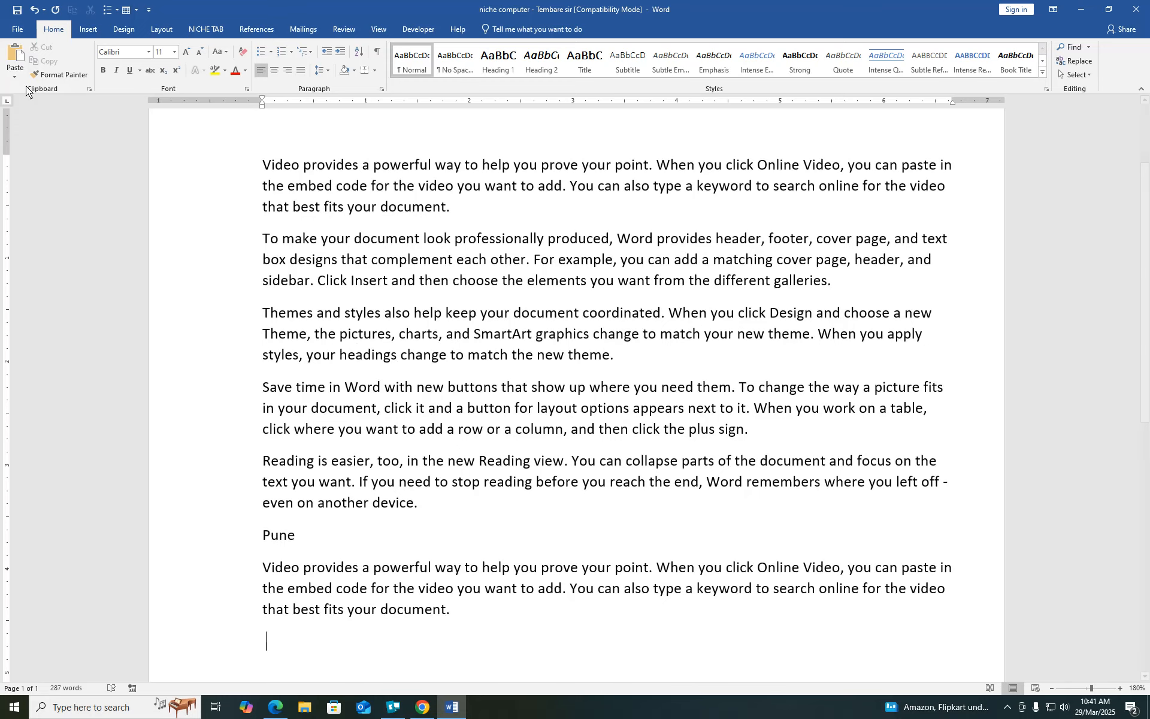
pyautogui.click(18, 28)
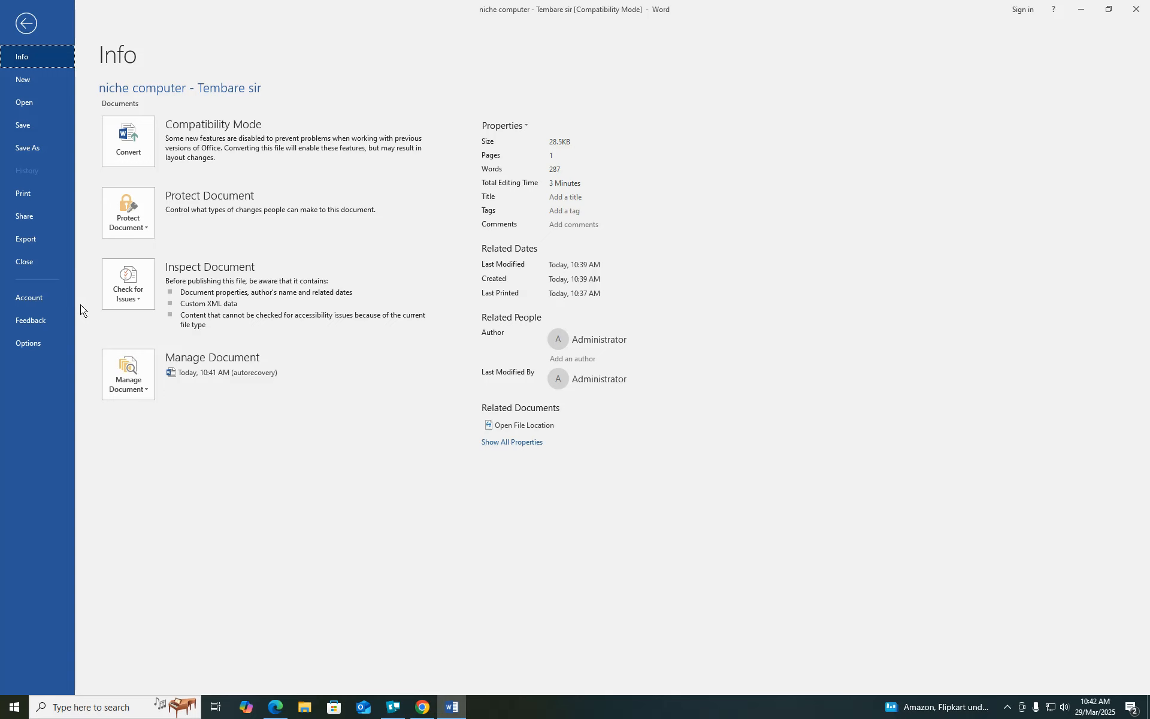
# - Look at the Save options without changing them, then save the document
pyautogui.click(23, 343)
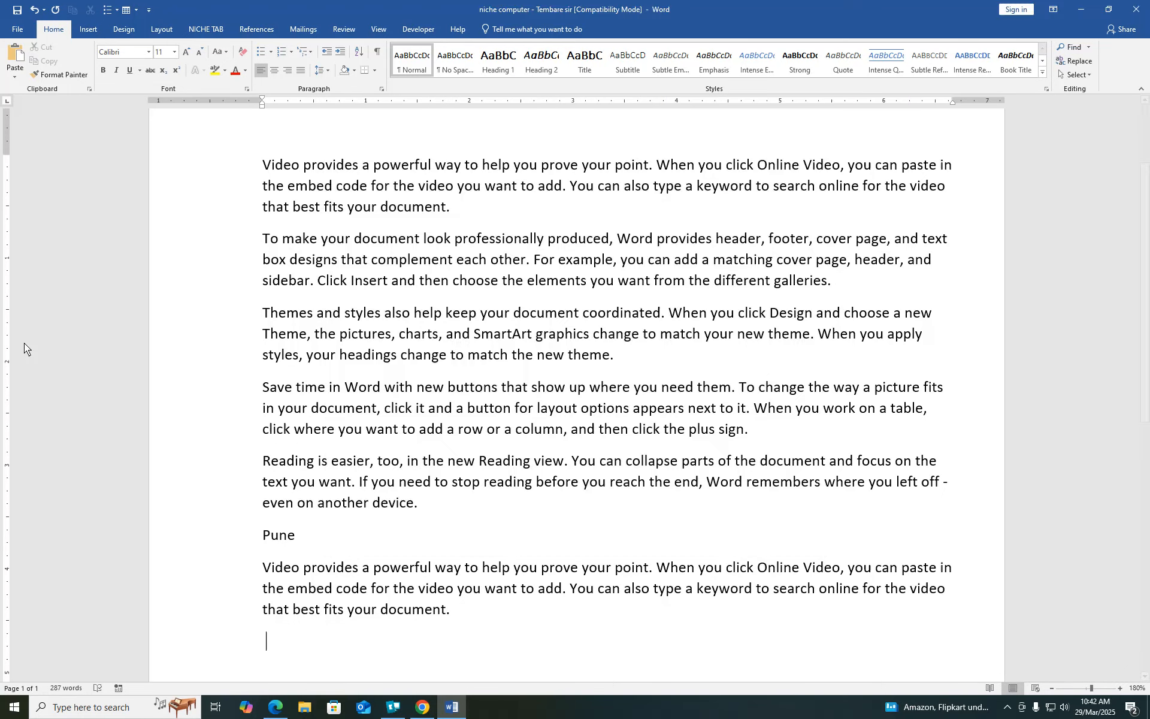
pyautogui.click(355, 224)
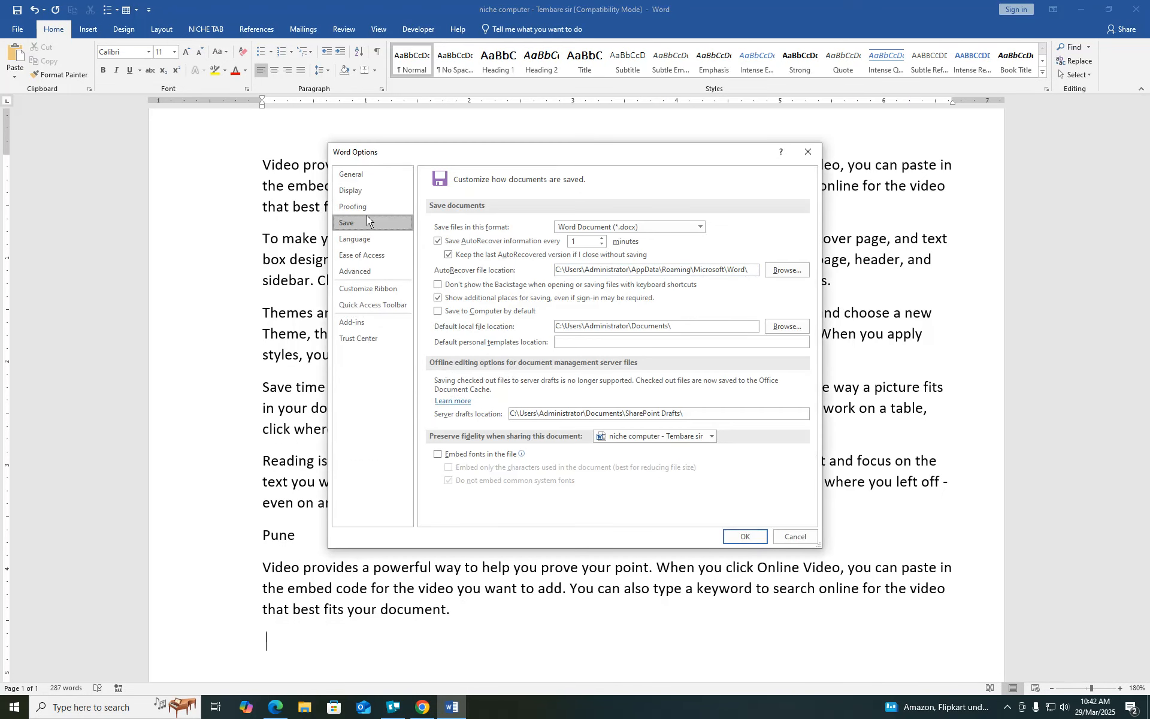
pyautogui.click(795, 536)
pyautogui.click(18, 34)
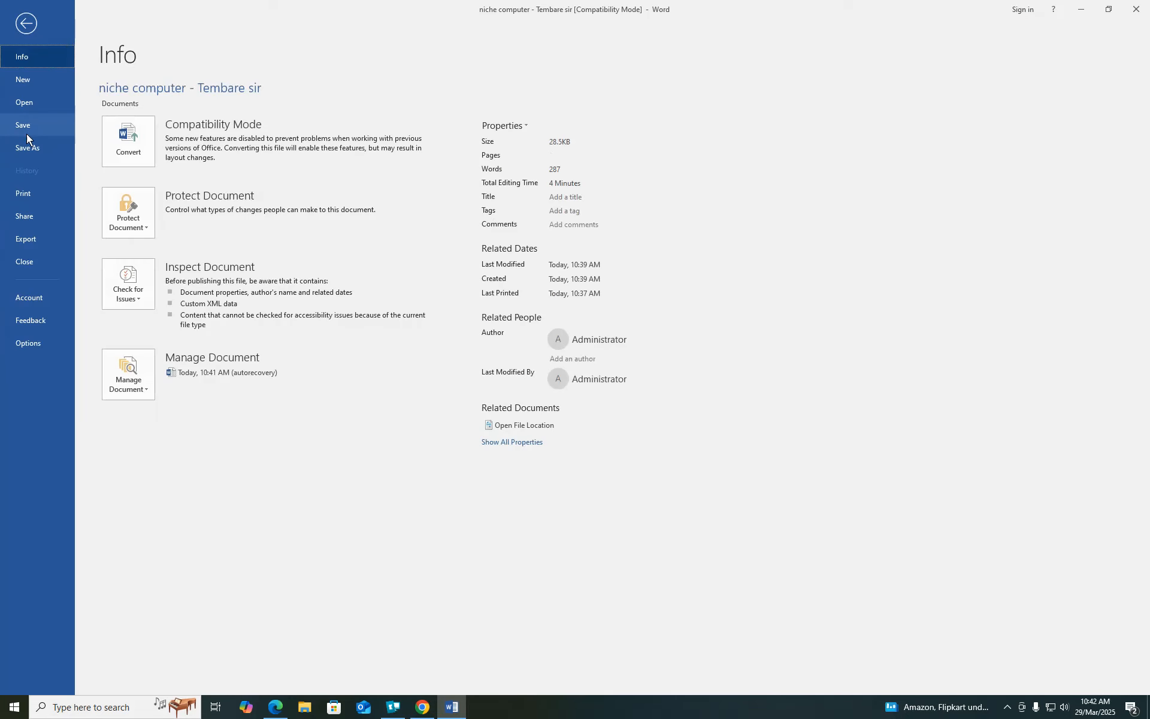
pyautogui.click(22, 128)
pyautogui.click(16, 34)
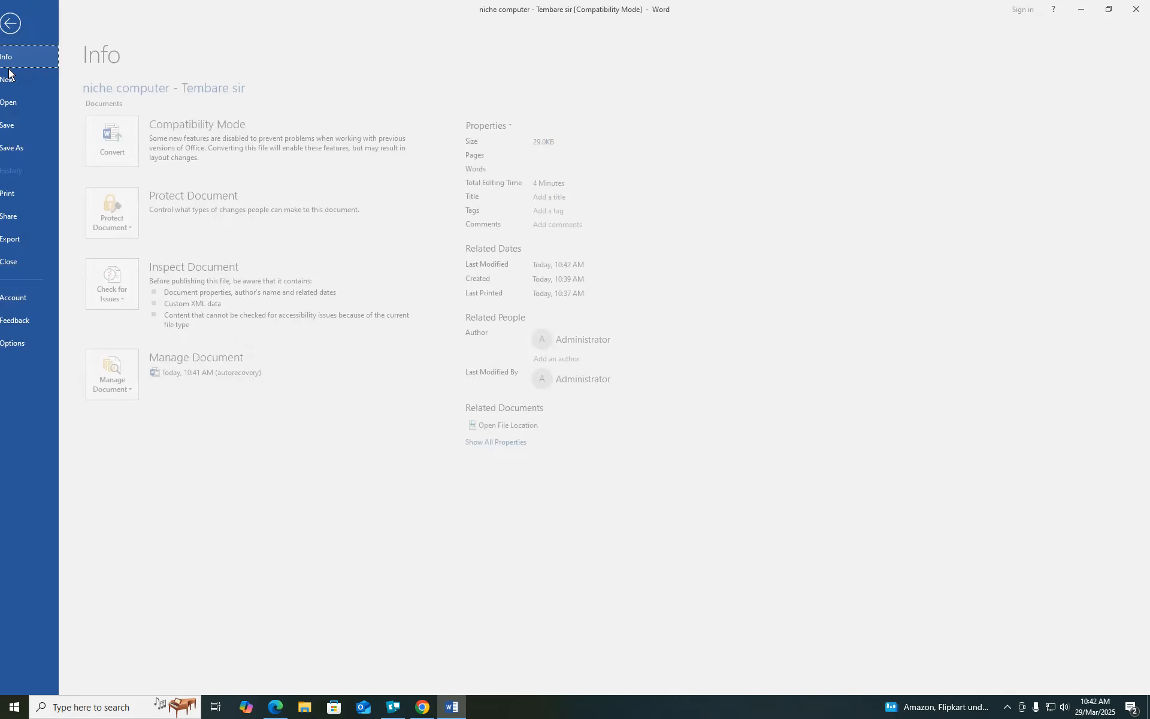
pyautogui.click(17, 126)
pyautogui.click(17, 34)
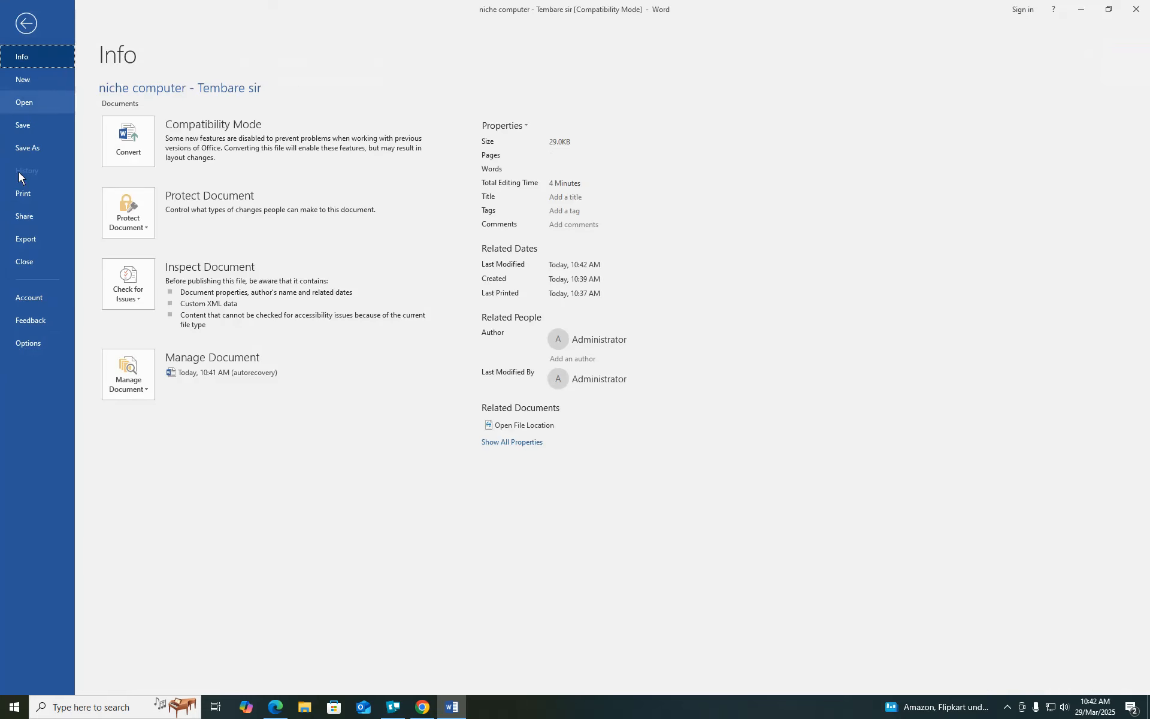
# - Show the Save category of Word Options, with AutoRecover set to every 1 minute
pyautogui.click(27, 348)
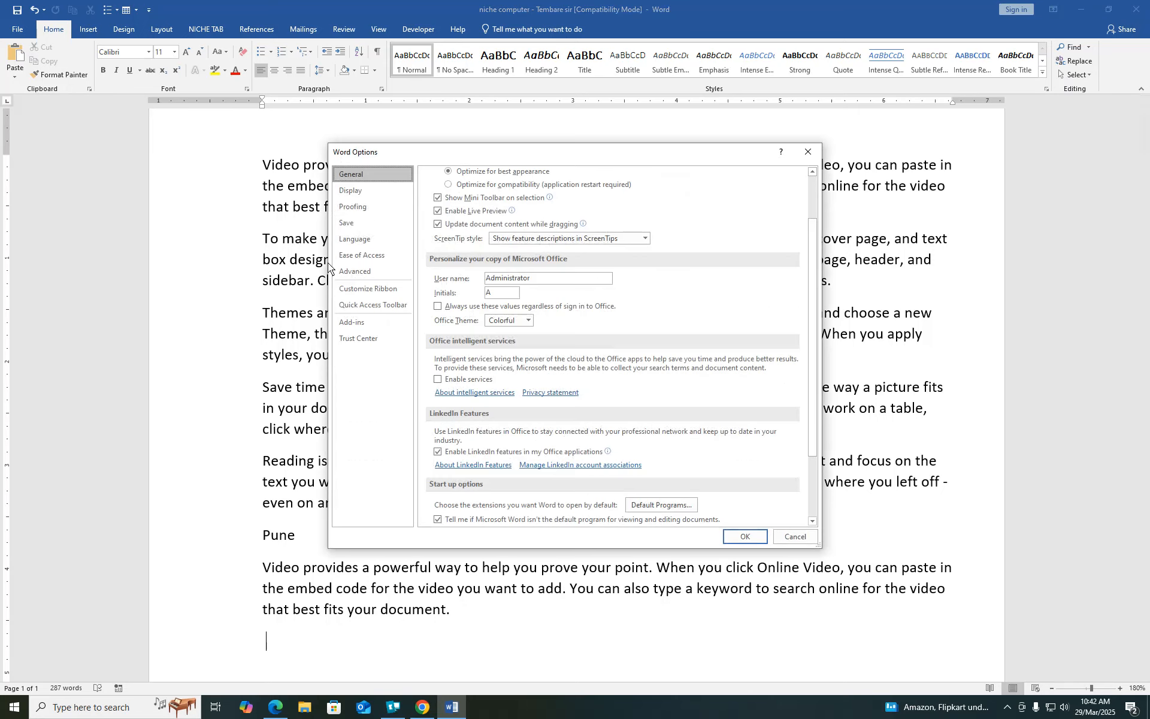
pyautogui.click(796, 537)
pyautogui.click(19, 32)
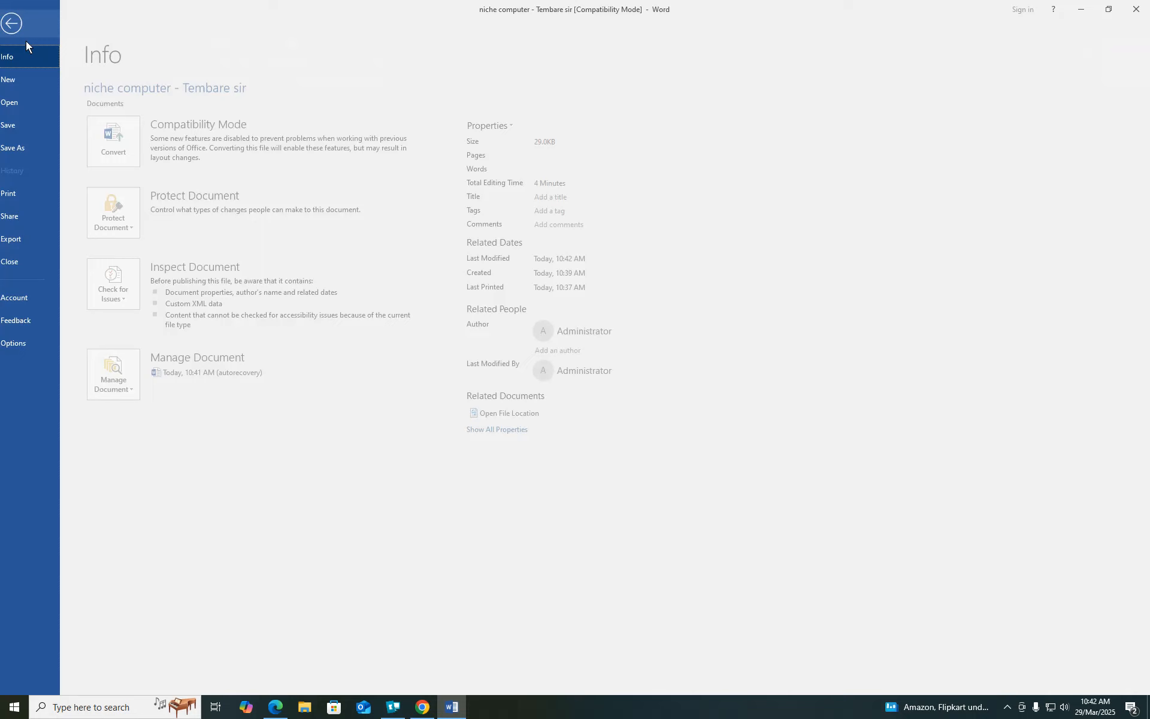
pyautogui.click(23, 344)
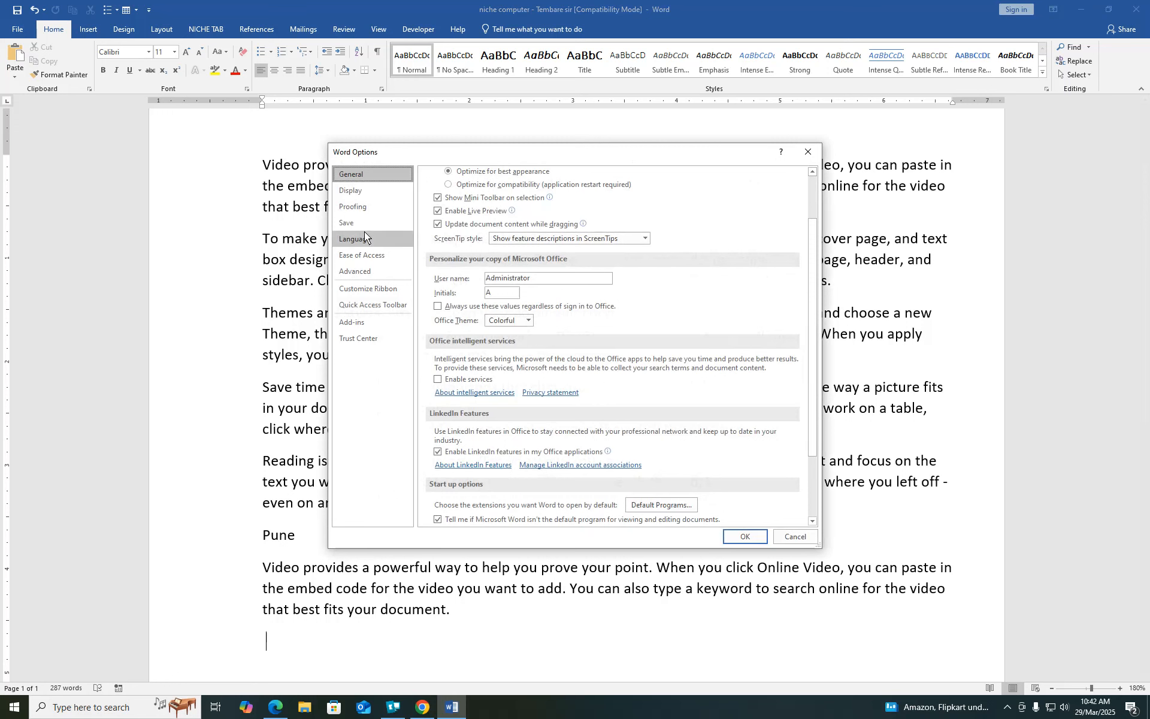
pyautogui.click(352, 224)
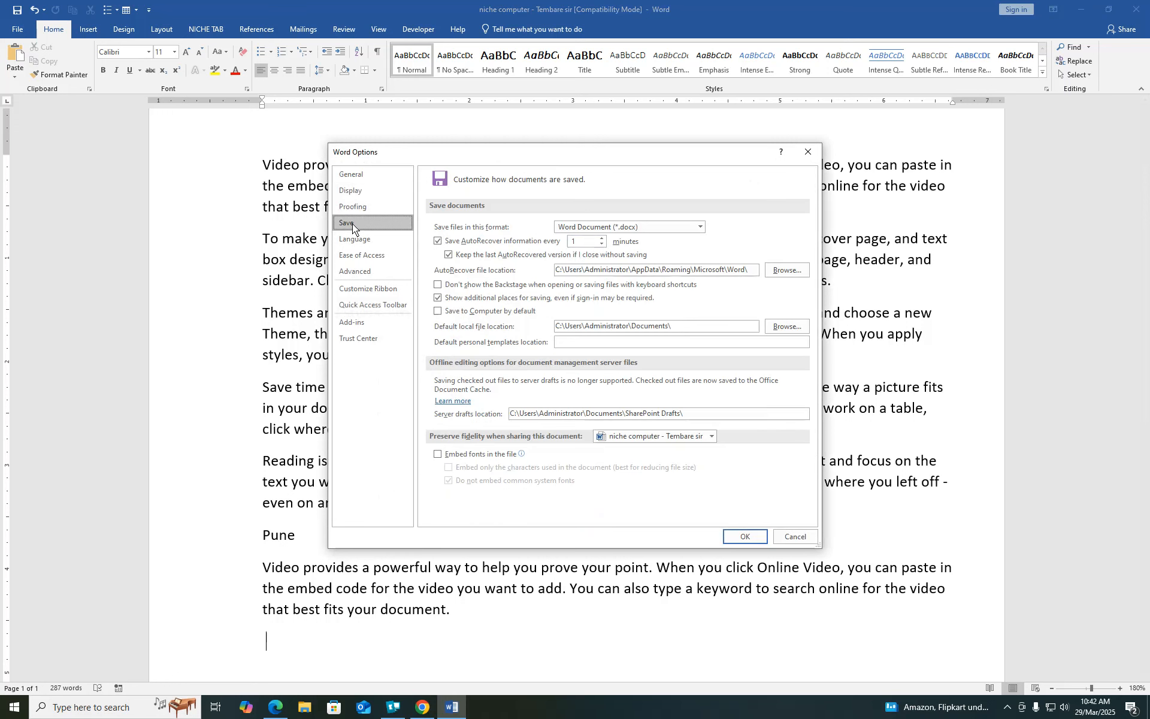
# - Select the AutoRecover minutes box, then scroll through the Advanced settings
pyautogui.click(580, 241)
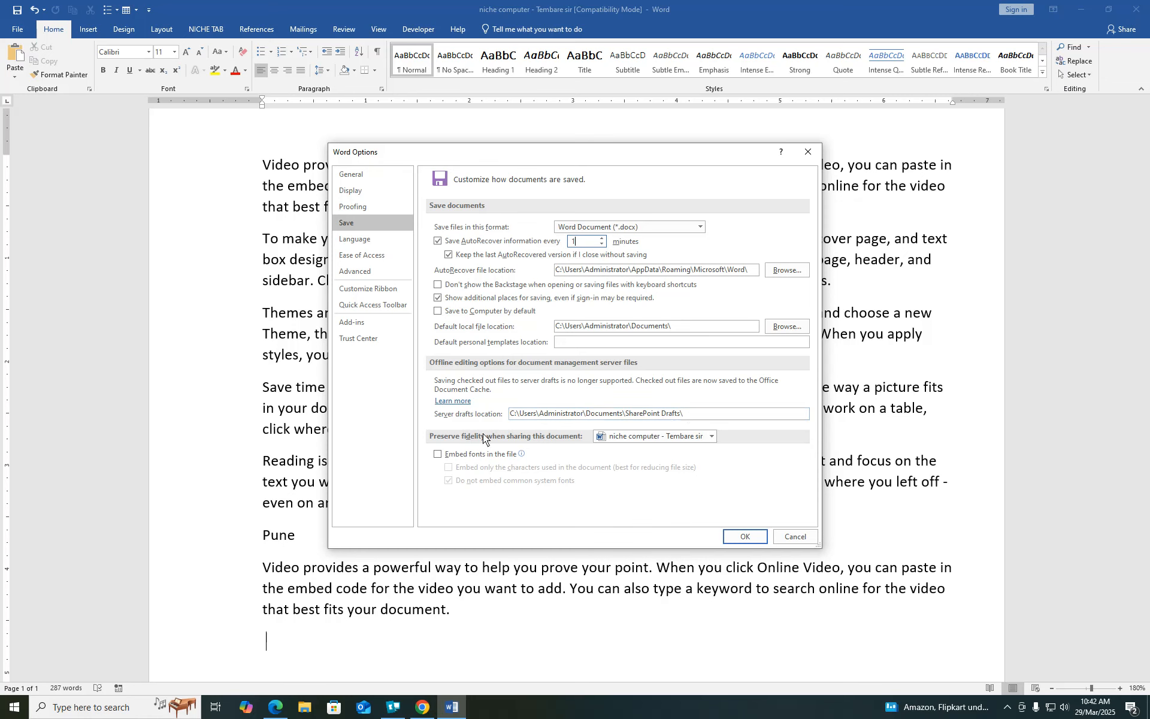
pyautogui.click(358, 273)
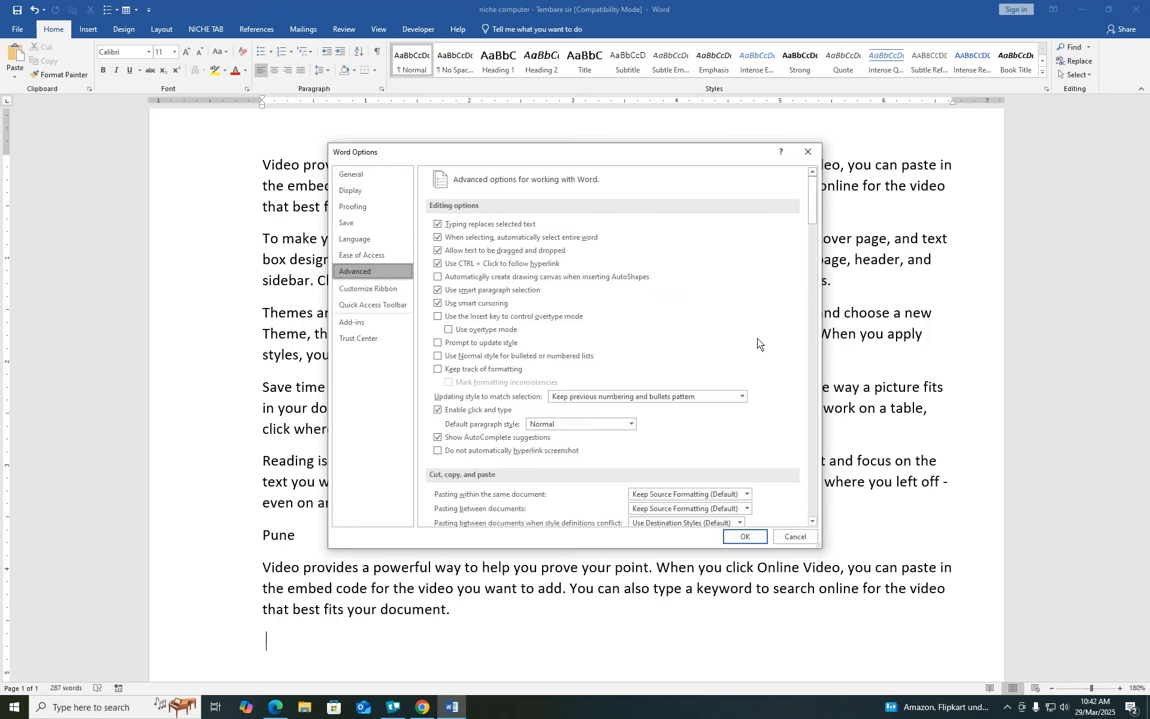
pyautogui.moveTo(813, 208); pyautogui.dragTo(819, 311)
# - Close Word Options and open Page Setup from the Print view, measured in centimetres
pyautogui.click(621, 296)
pyautogui.click(617, 318)
pyautogui.click(745, 536)
pyautogui.click(17, 29)
pyautogui.click(23, 193)
# - Review the Paper and Margins tabs of Page Setup, then cancel without changes
pyautogui.click(219, 437)
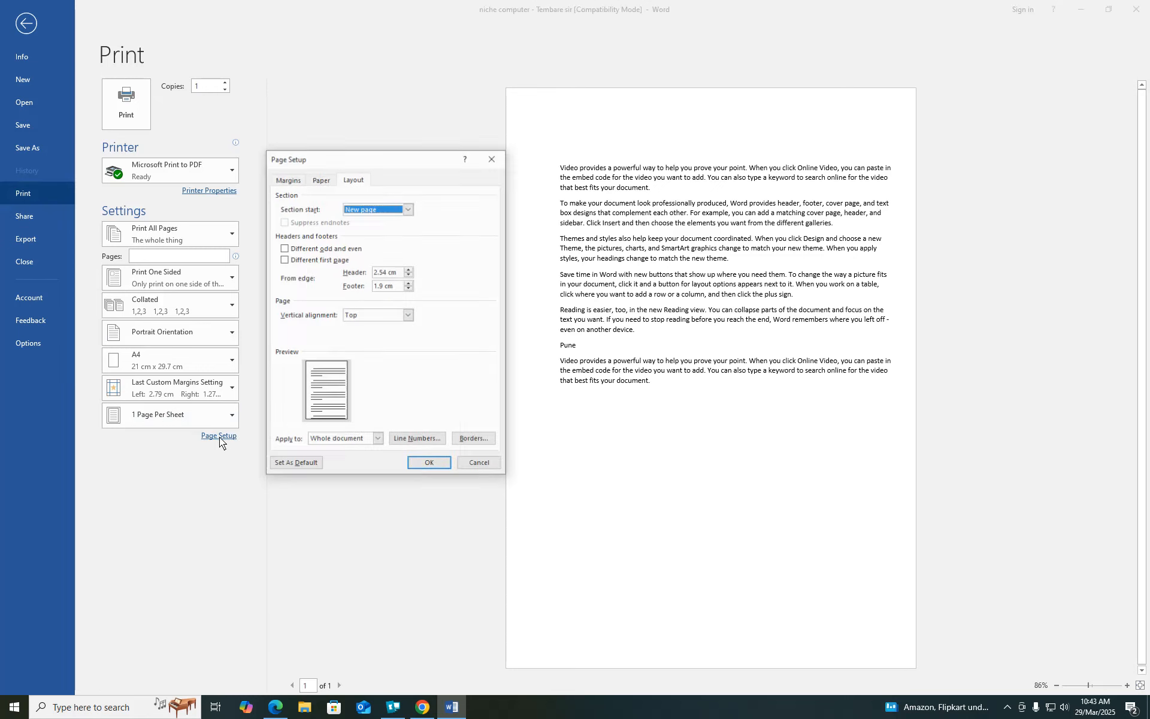
pyautogui.click(320, 179)
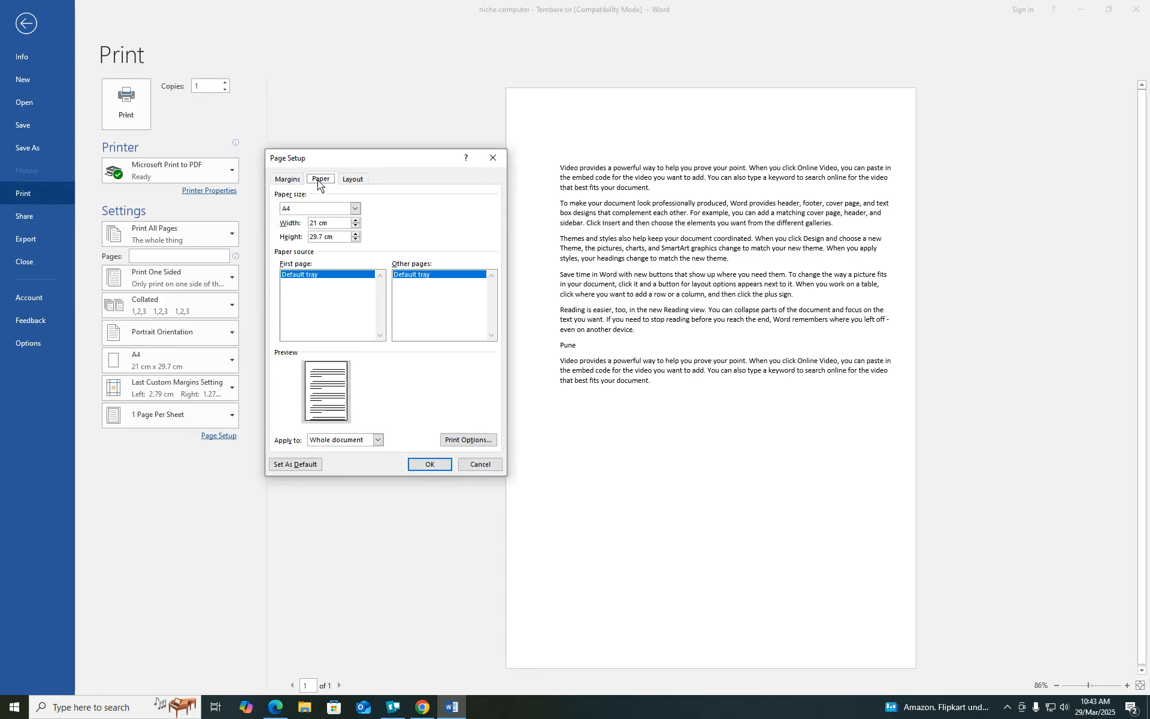
pyautogui.click(289, 183)
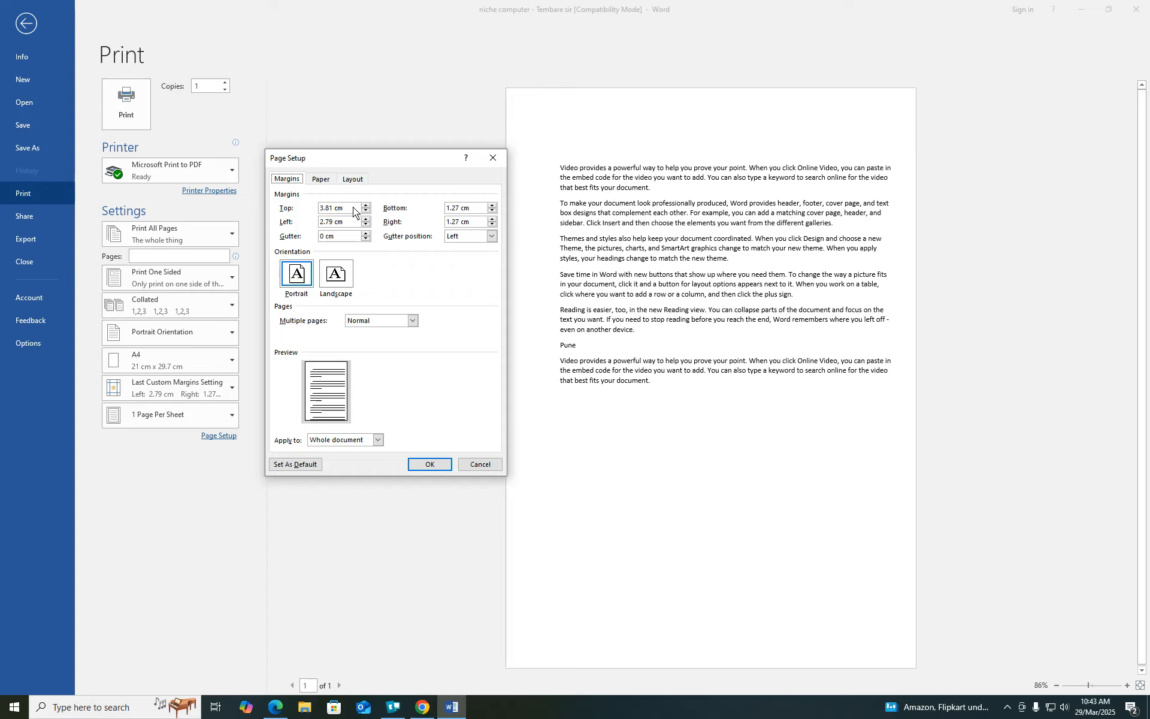
pyautogui.click(484, 465)
# - Set Show measurements in units of to Inches in Advanced options
pyautogui.click(17, 344)
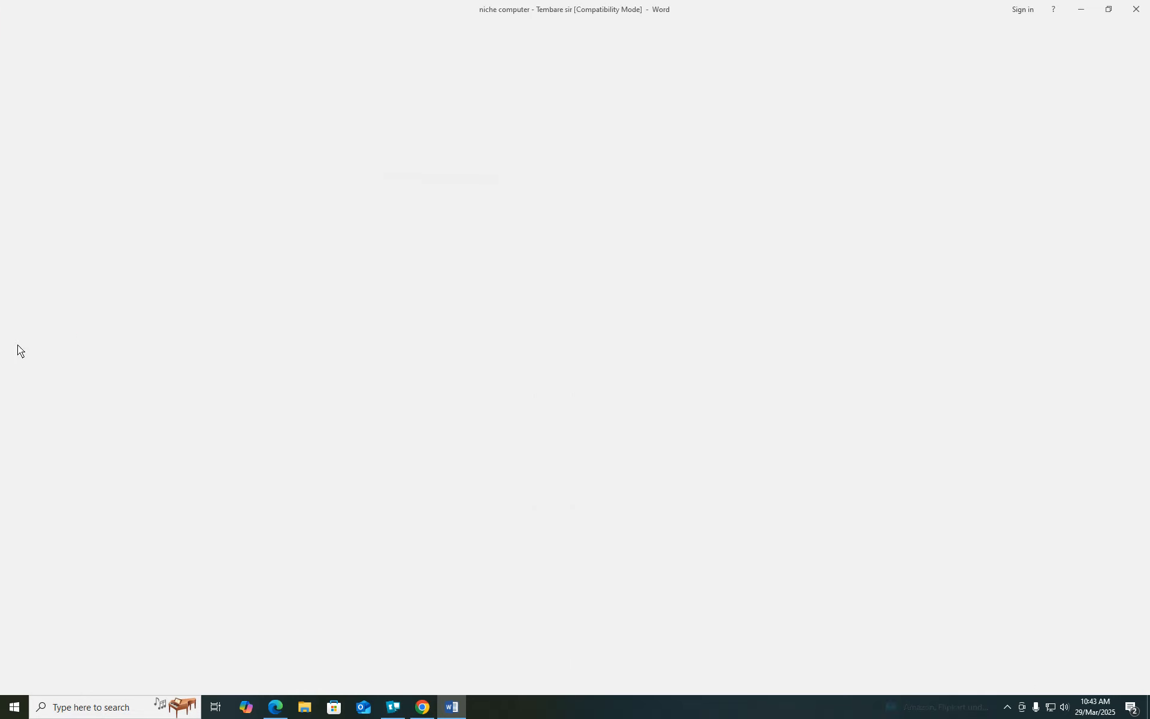
pyautogui.click(369, 276)
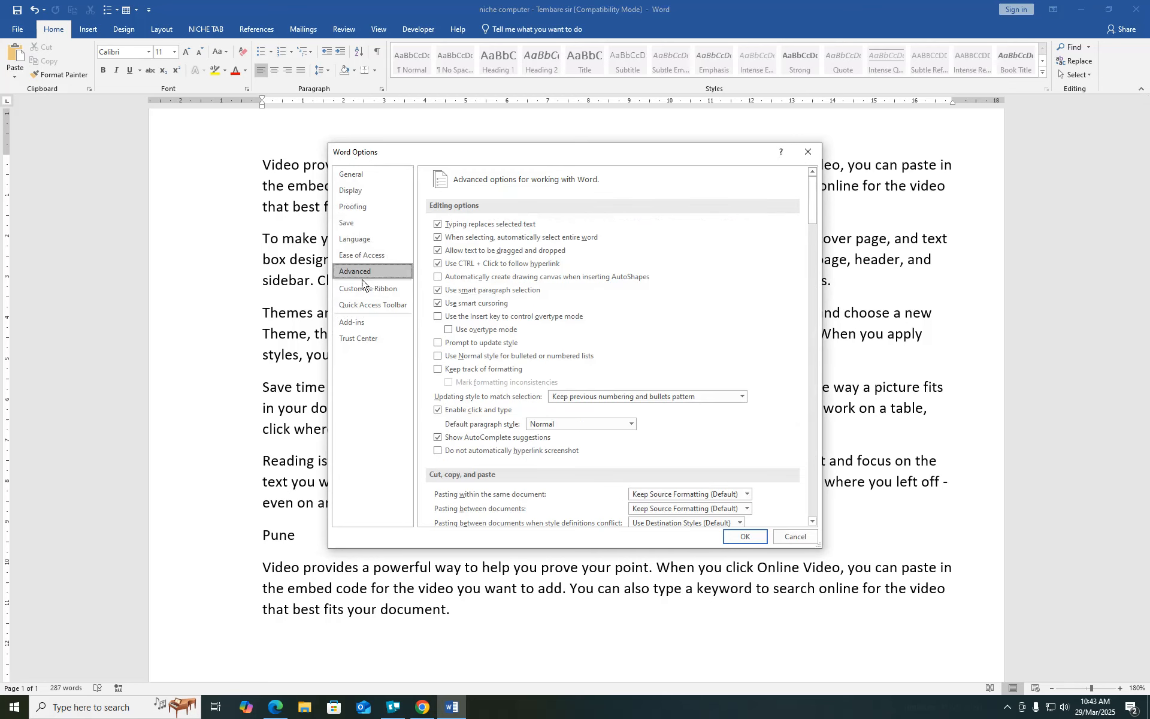
pyautogui.moveTo(810, 214); pyautogui.dragTo(814, 319)
pyautogui.click(646, 273)
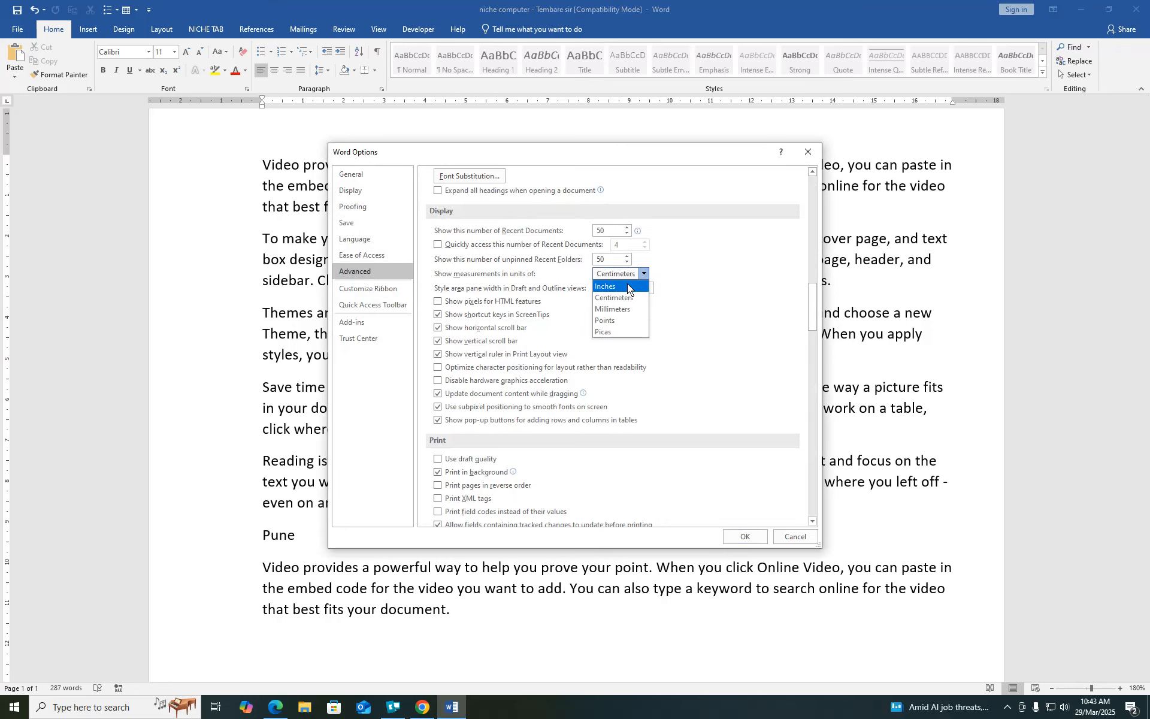
pyautogui.click(627, 286)
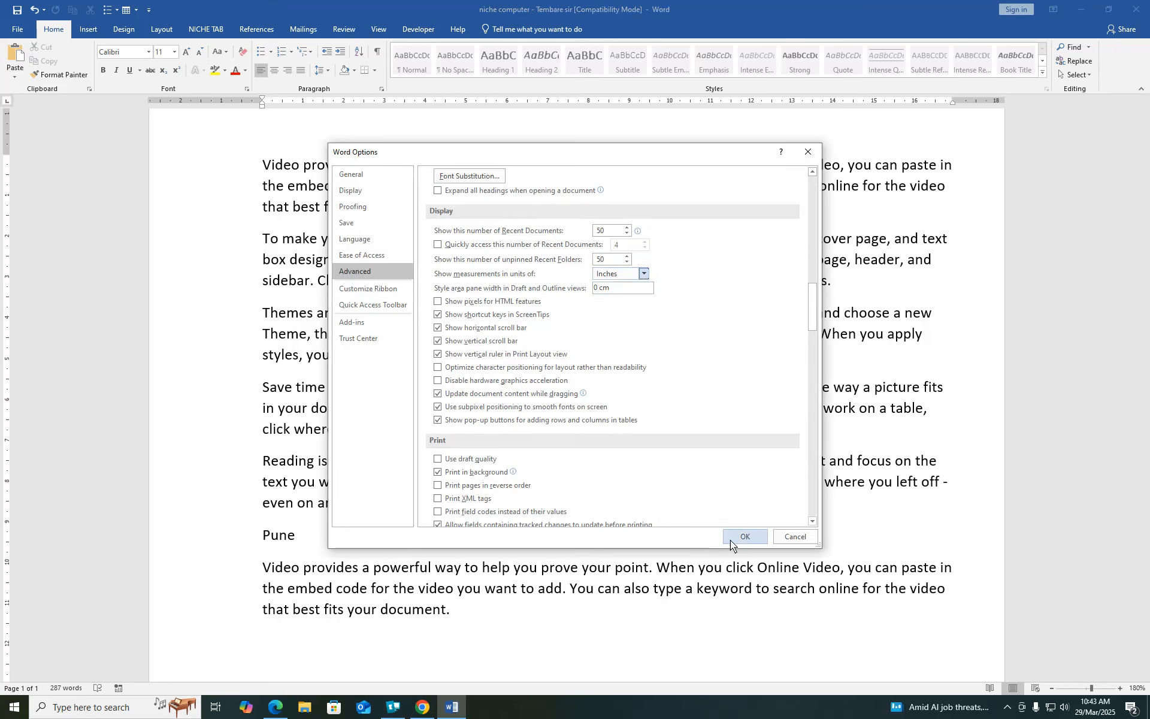
pyautogui.click(747, 537)
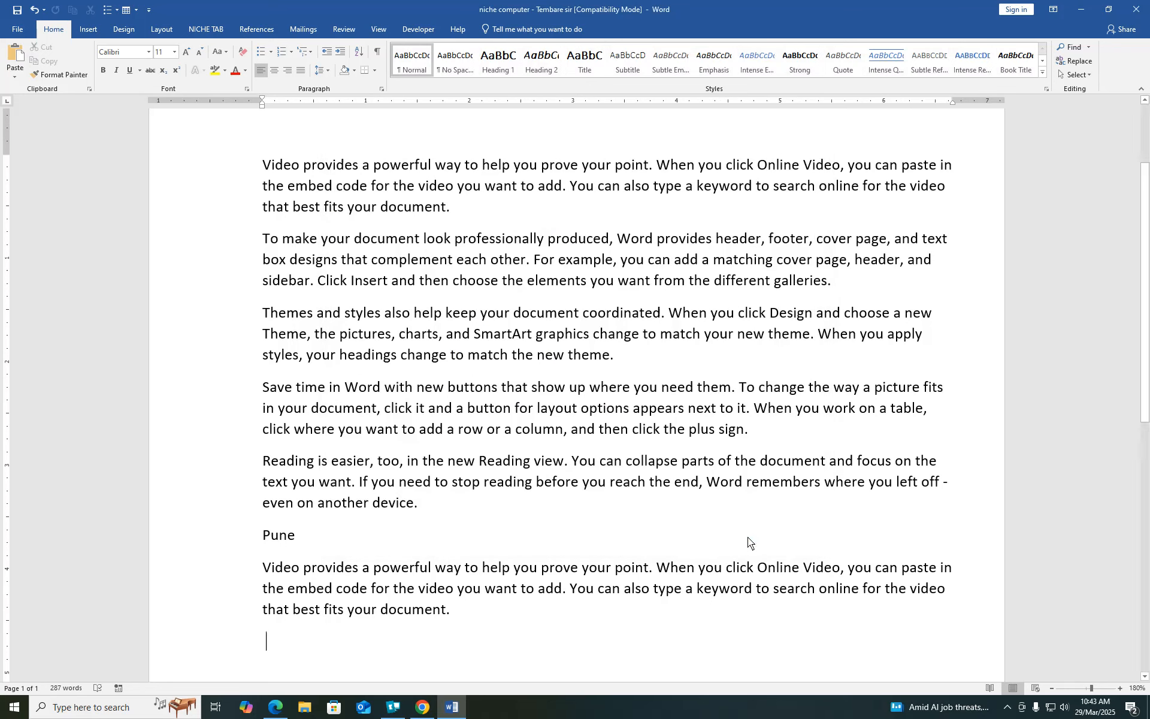
# - Check in Print view's Page Setup that margins now read in inches
pyautogui.click(18, 30)
pyautogui.click(24, 193)
pyautogui.click(219, 436)
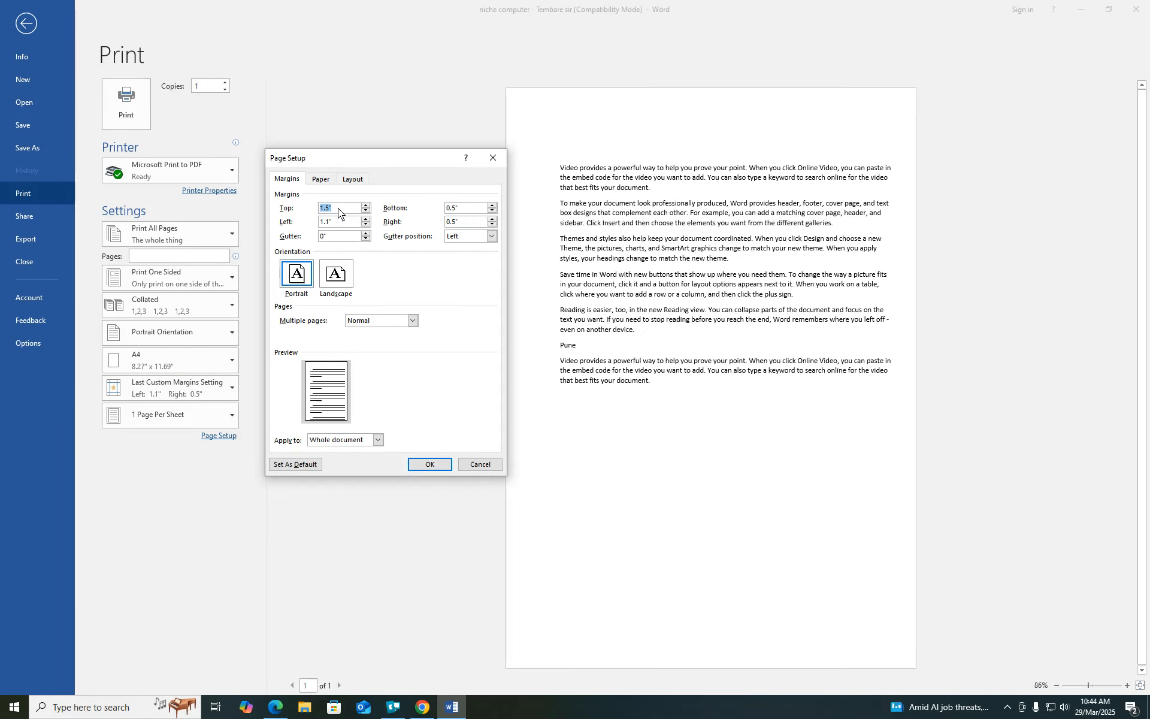
pyautogui.click(433, 465)
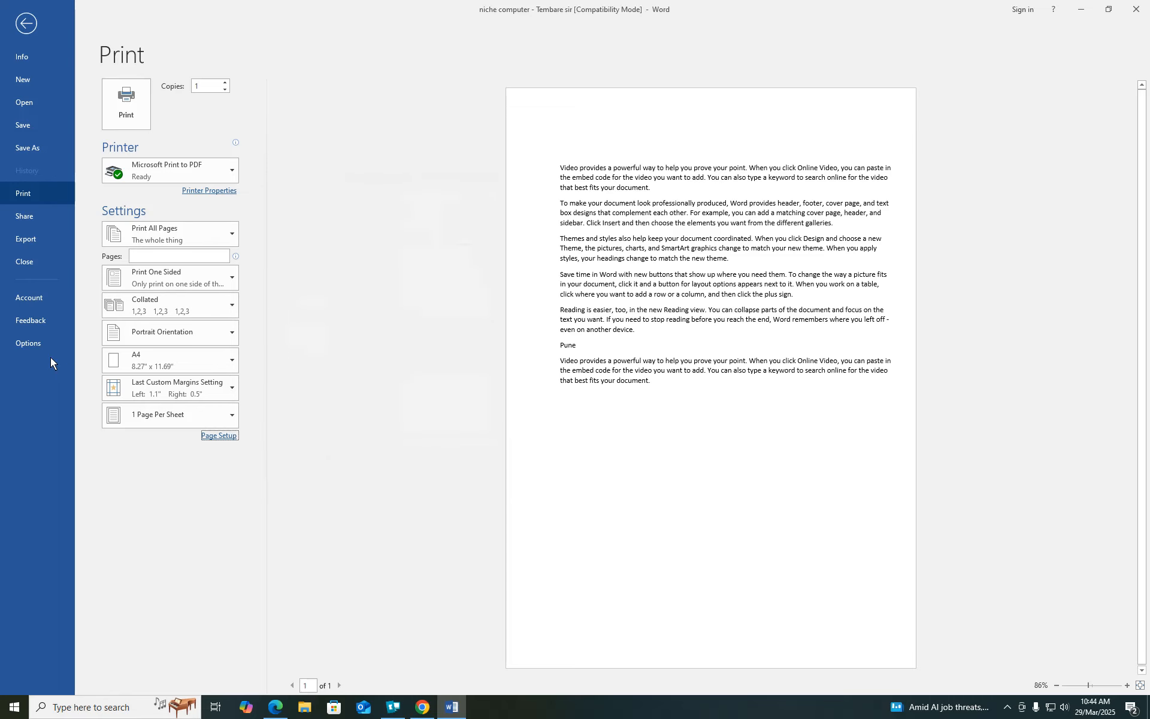
# - Change Show this number of Recent Documents to 2 in Advanced options
pyautogui.click(28, 343)
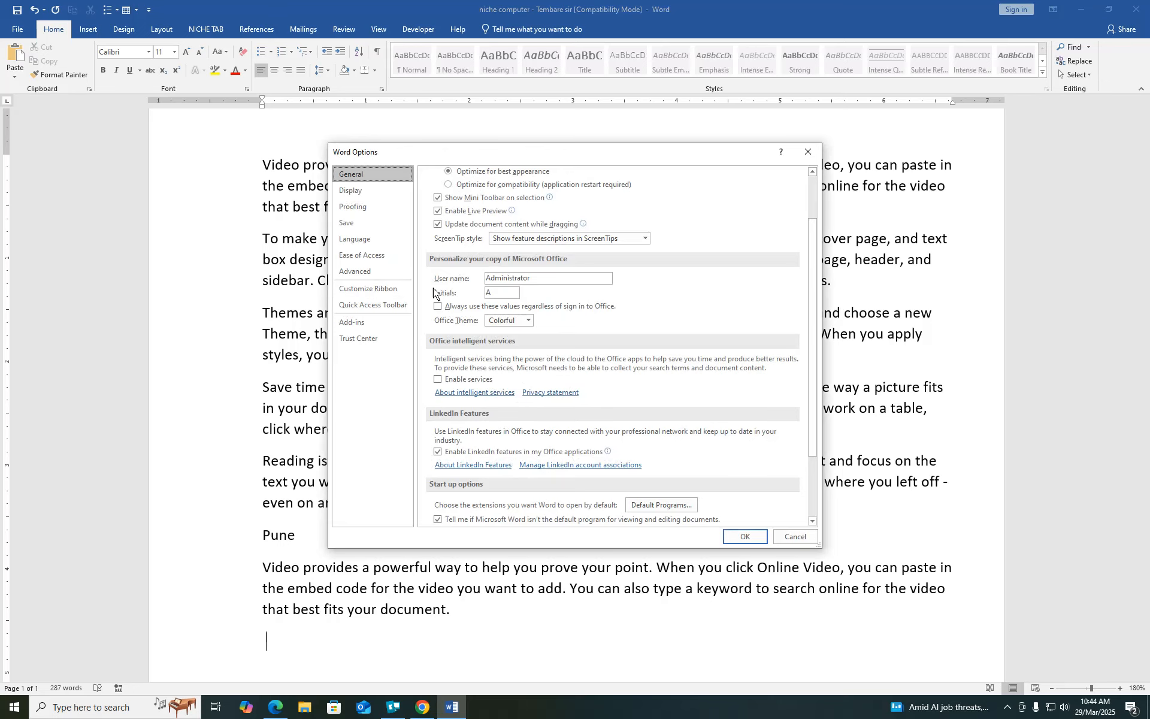
pyautogui.click(373, 271)
pyautogui.moveTo(812, 219); pyautogui.dragTo(819, 323)
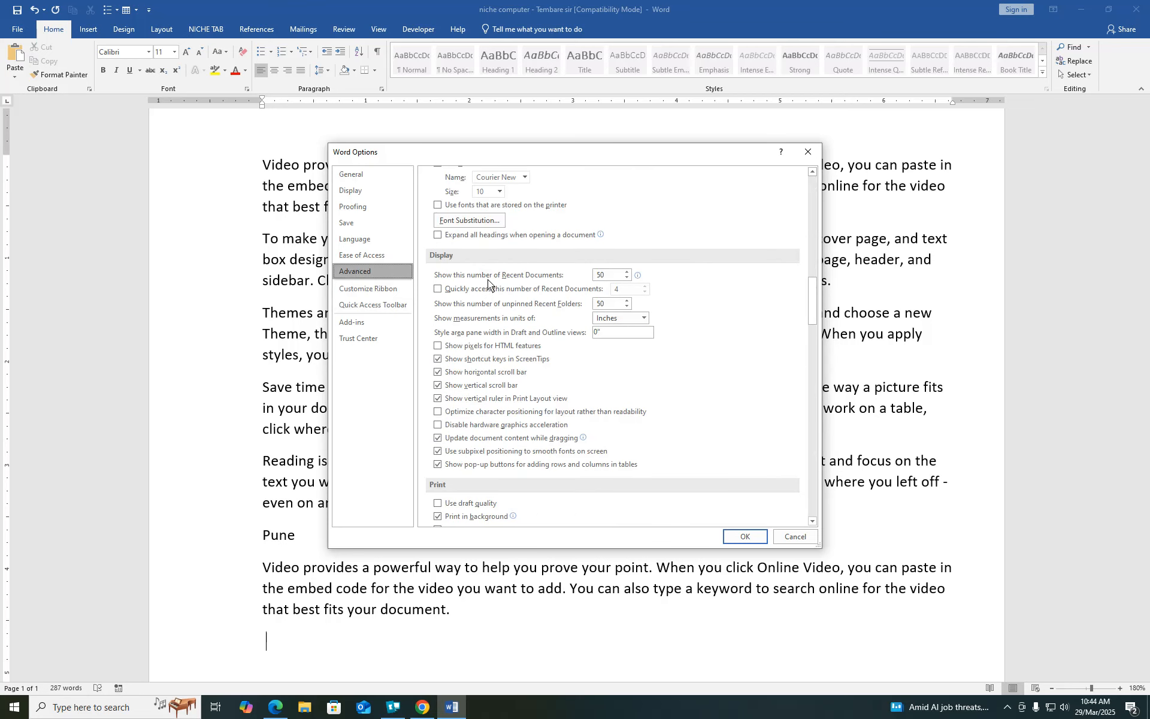
pyautogui.click(609, 274)
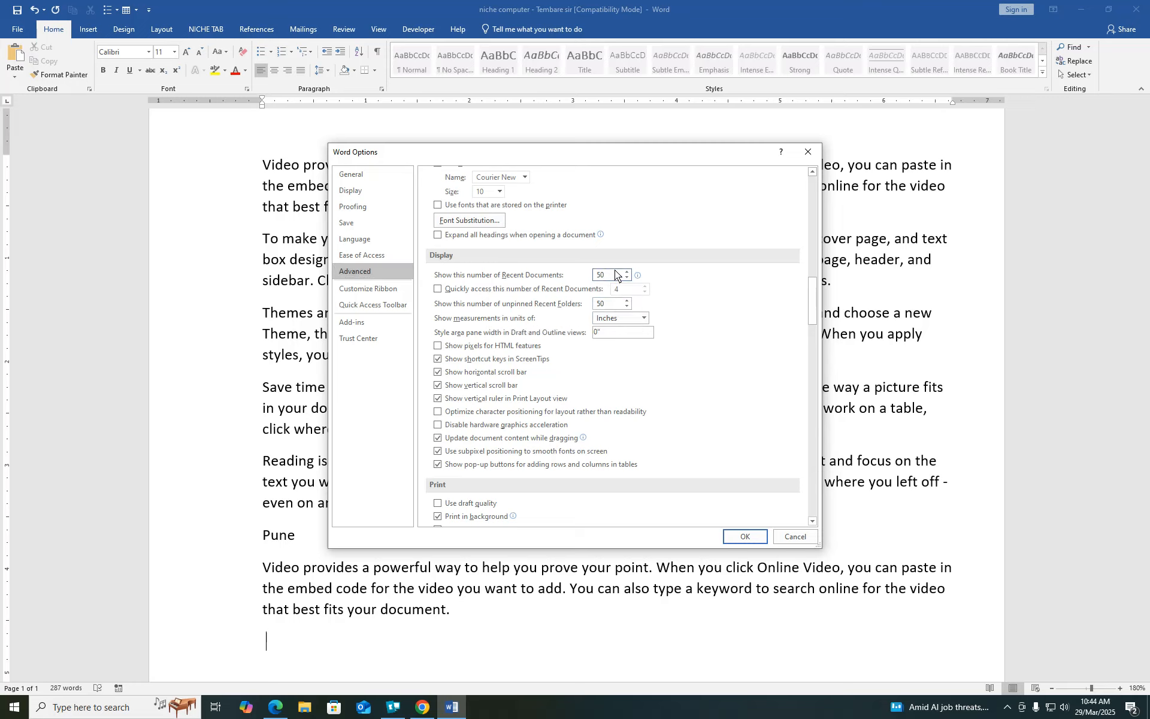
pyautogui.write('2')
pyautogui.click(745, 537)
pyautogui.click(17, 30)
# - View the Recent documents list, then return to the document
pyautogui.click(25, 103)
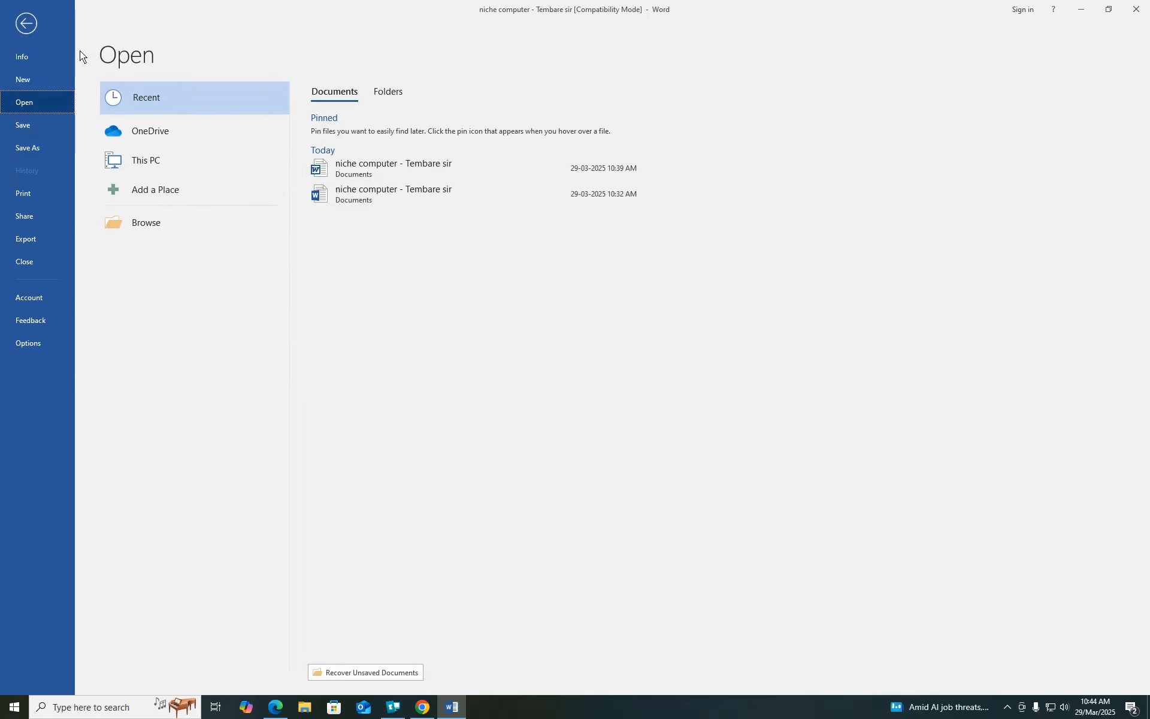
pyautogui.click(26, 24)
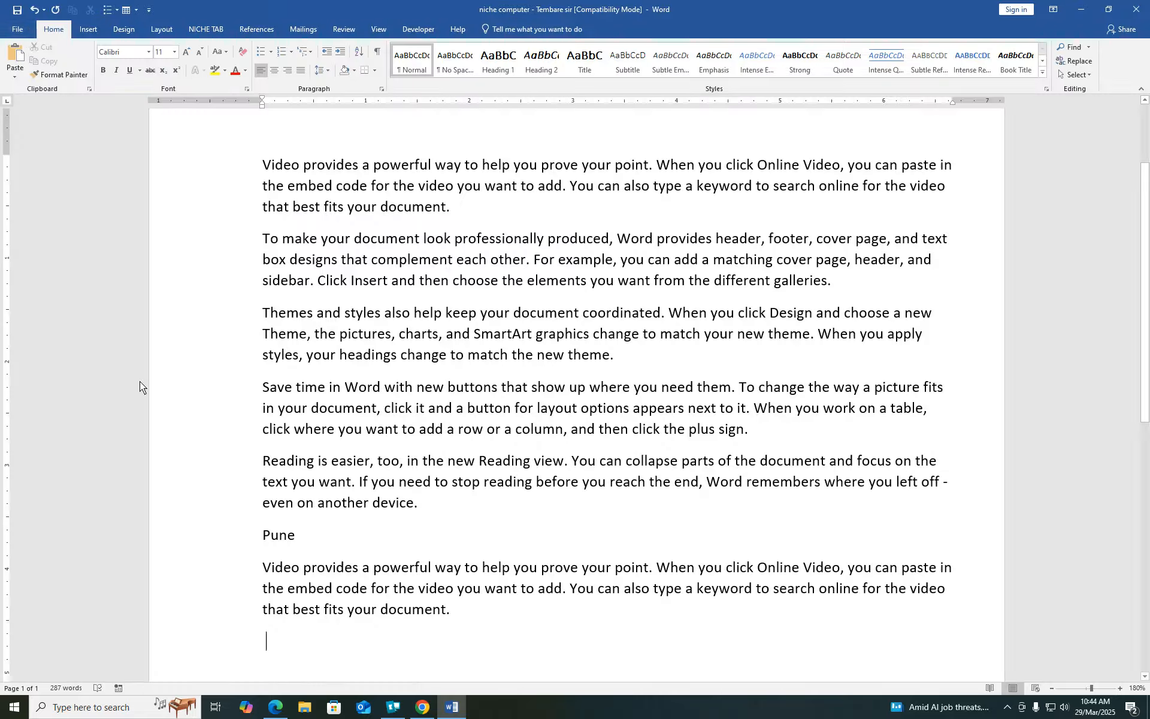
pyautogui.click(17, 29)
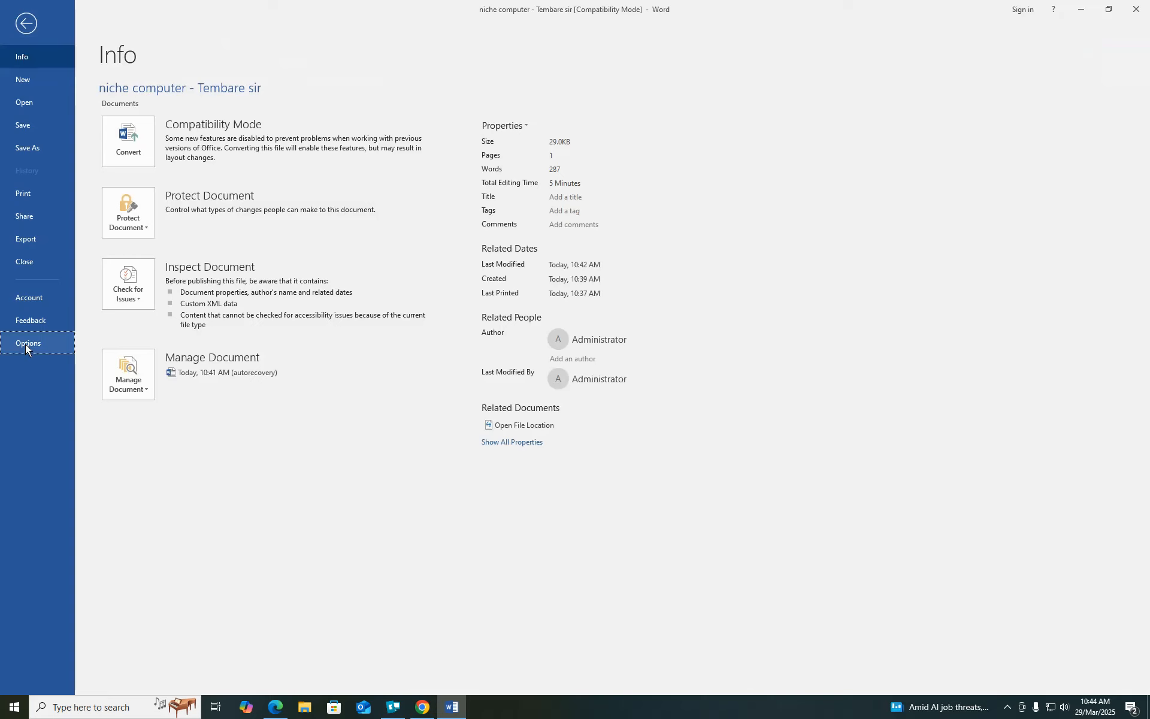
# - Set Show this number of Recent Documents to 50 in Advanced options
pyautogui.click(25, 344)
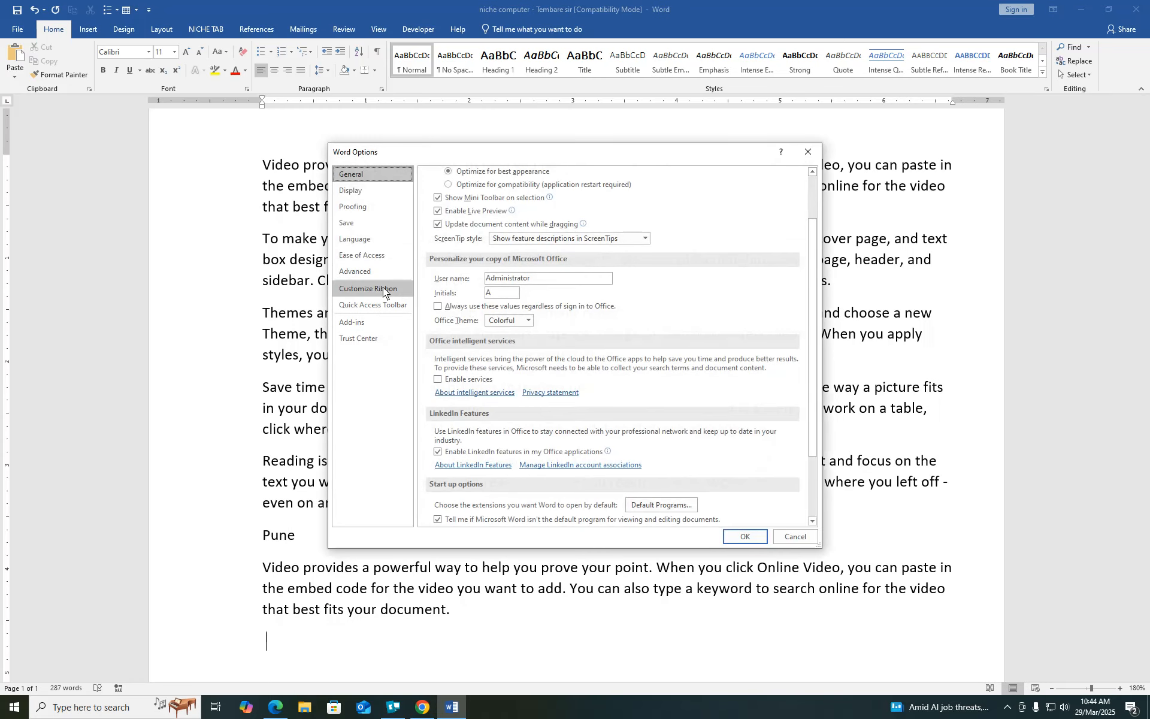
pyautogui.click(367, 271)
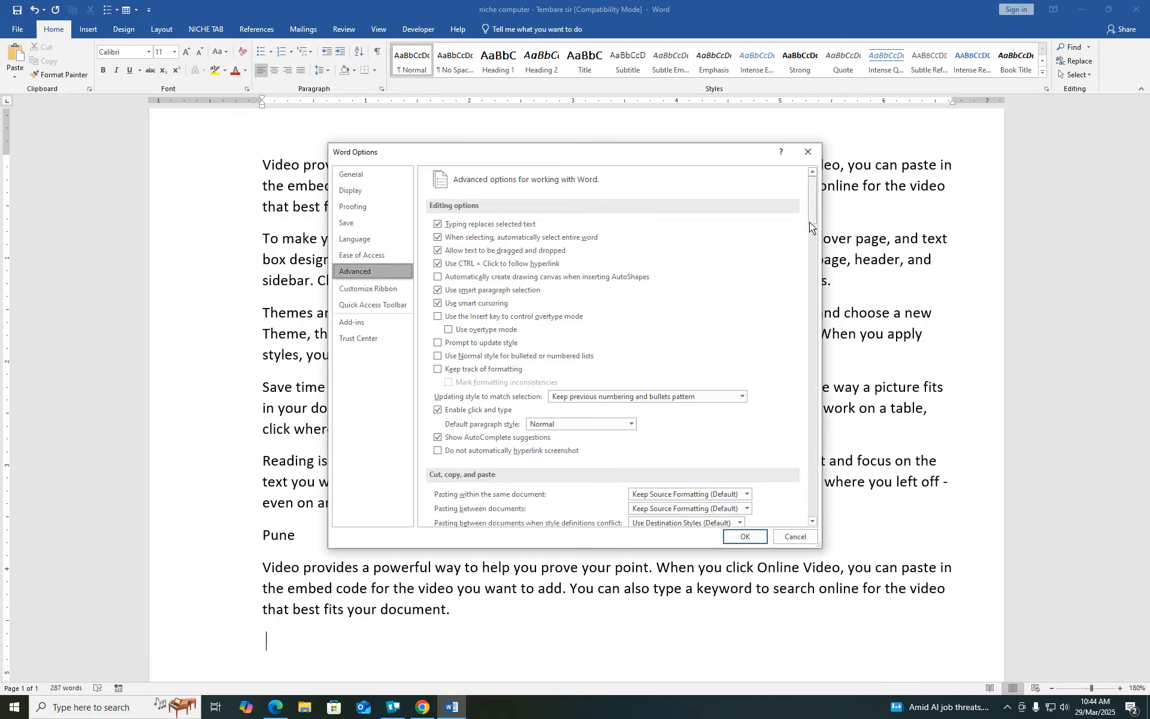
pyautogui.moveTo(812, 215); pyautogui.dragTo(811, 315)
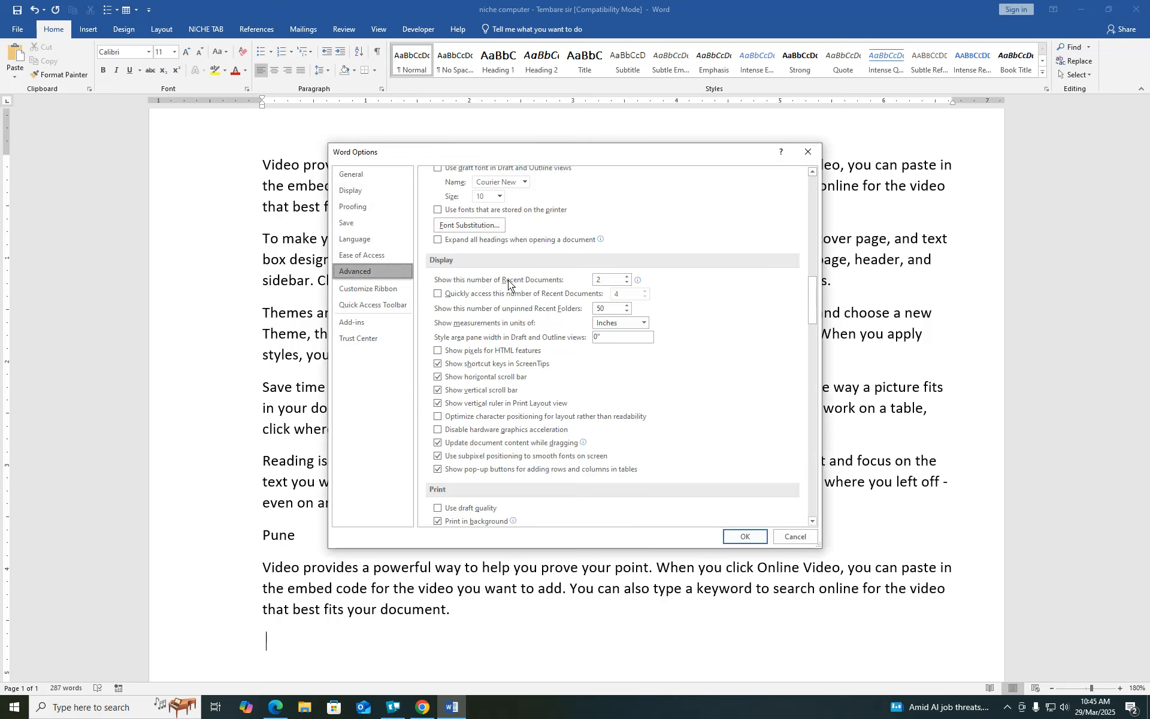
pyautogui.click(609, 279)
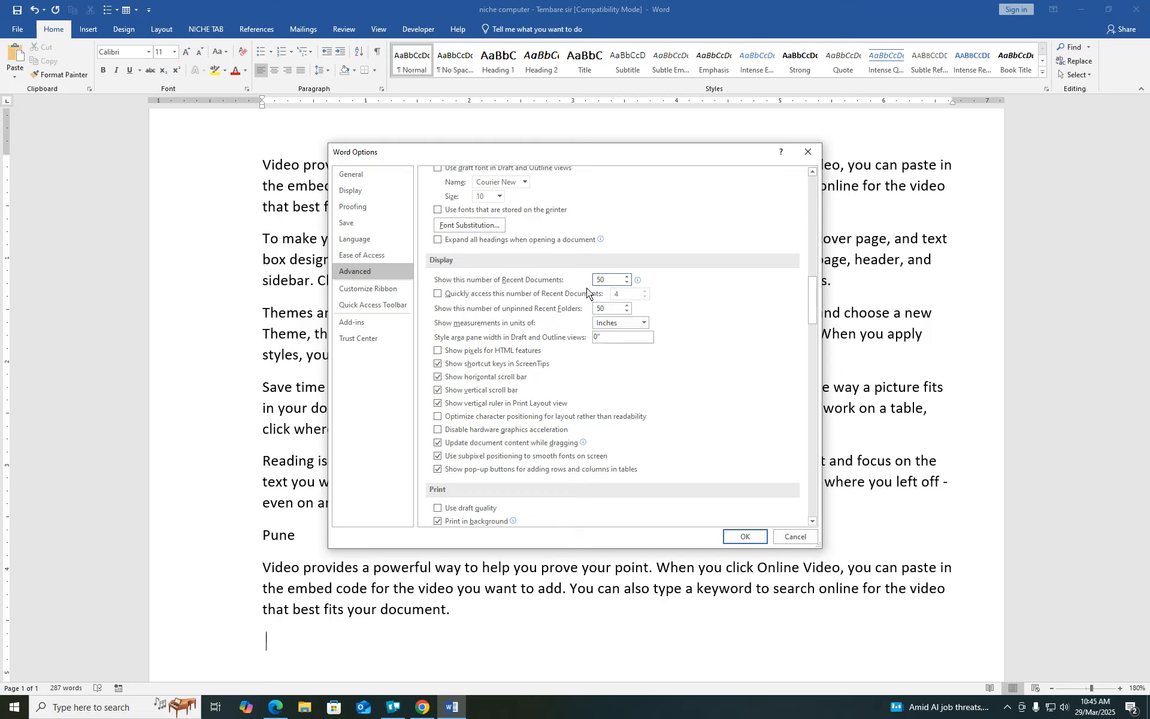
pyautogui.click(743, 534)
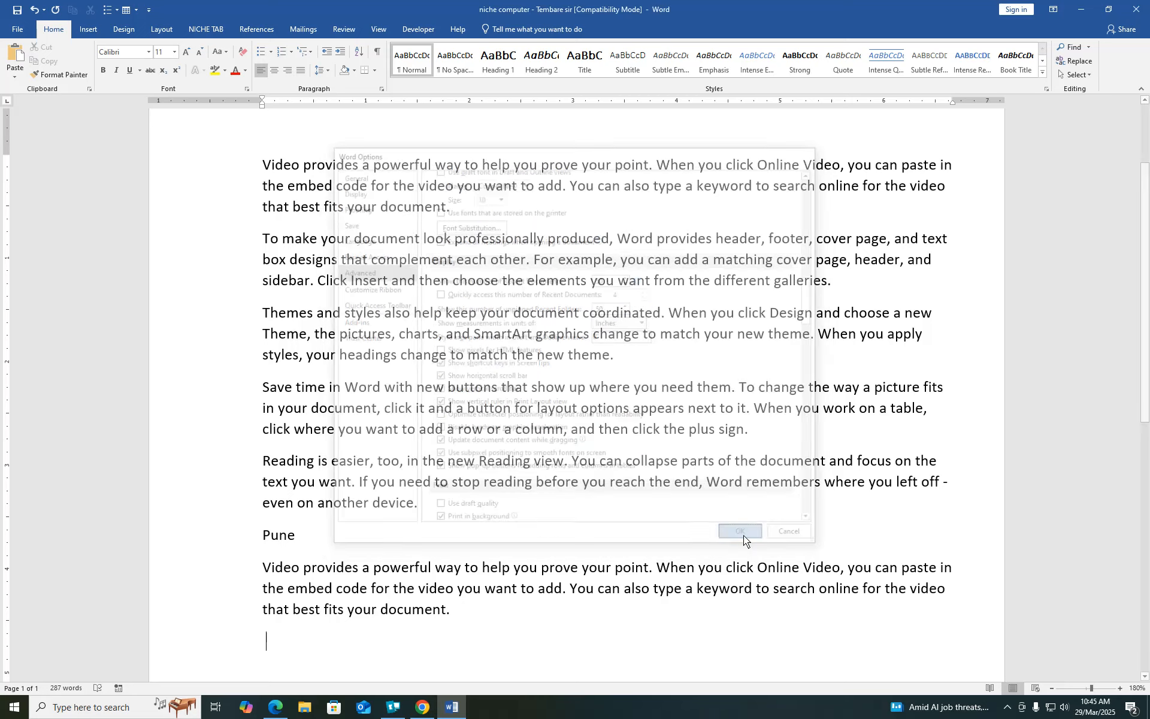
# - Open Word Options and cancel without making changes
pyautogui.click(18, 30)
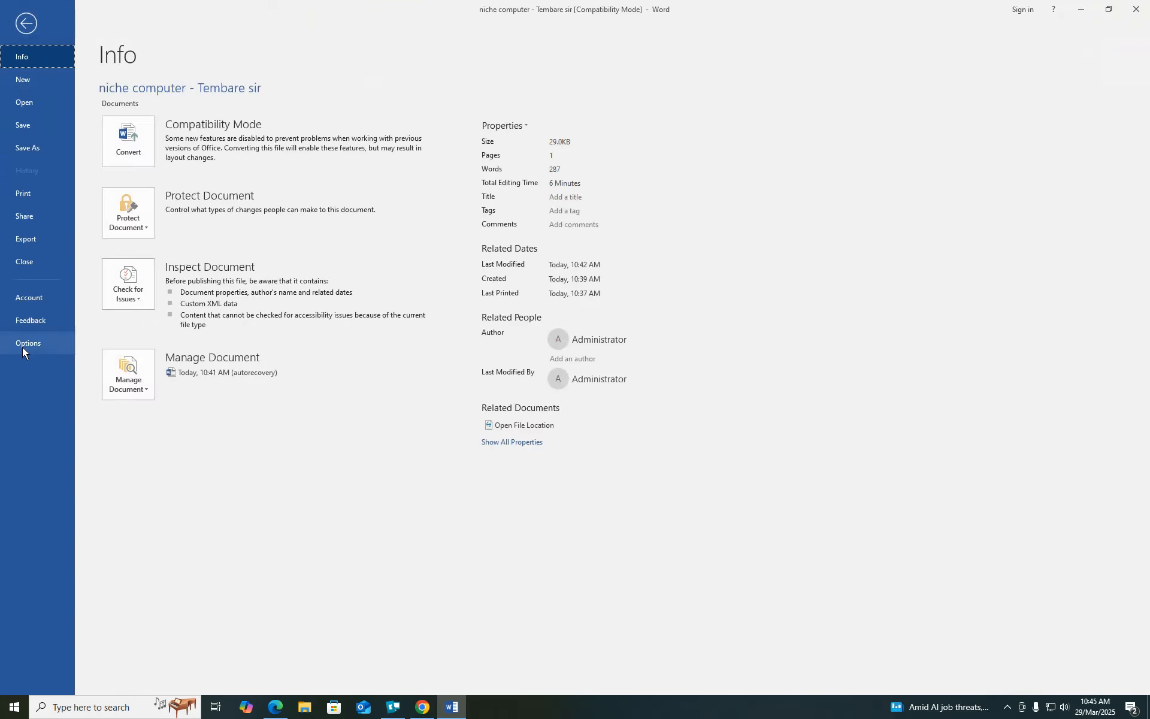
pyautogui.click(22, 347)
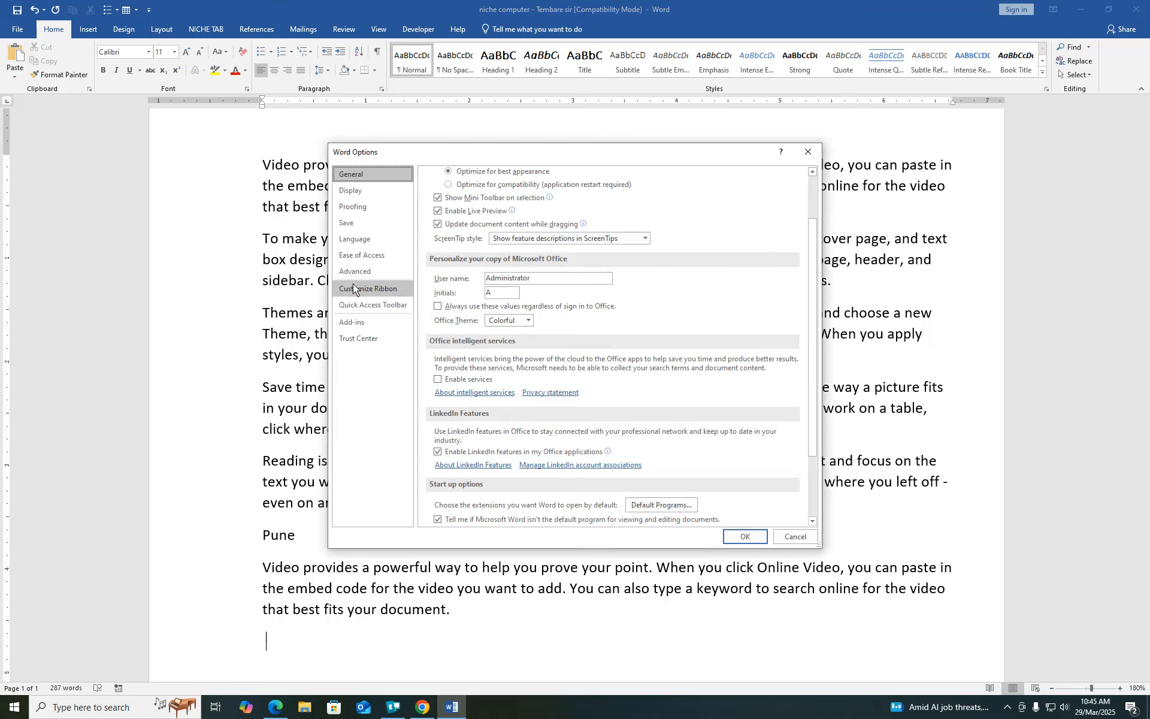
pyautogui.click(804, 540)
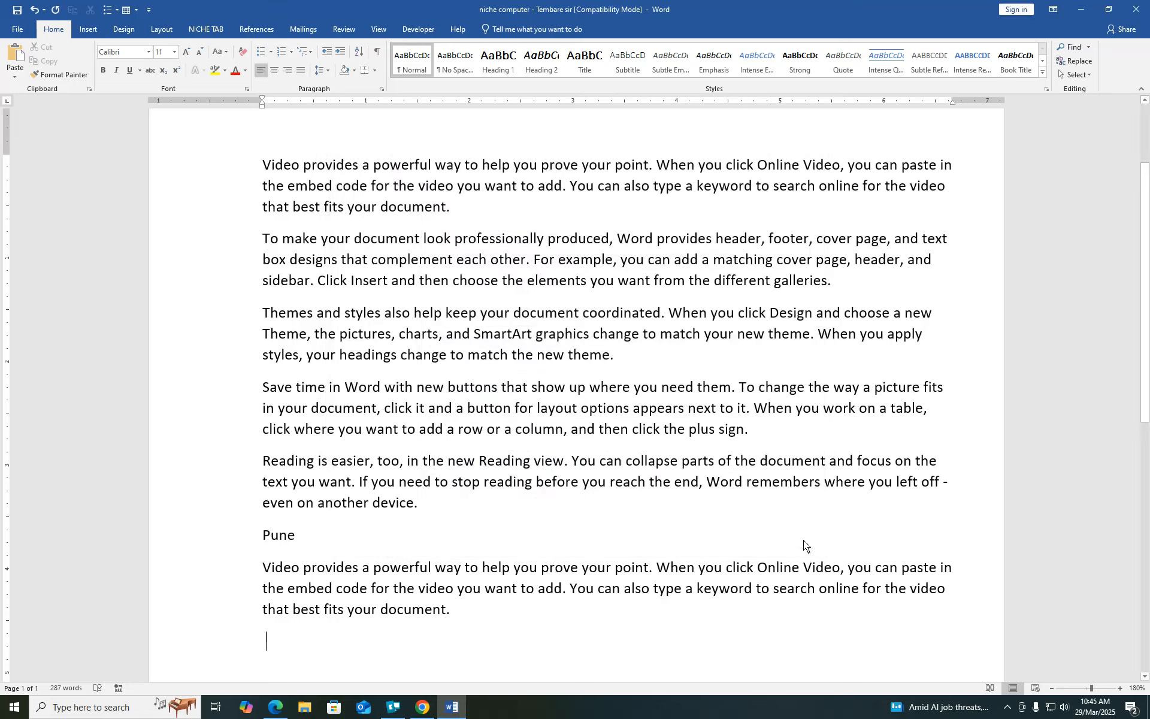
# - Browse the Insert, Design, Layout and References ribbon tabs
pyautogui.click(94, 32)
pyautogui.click(121, 30)
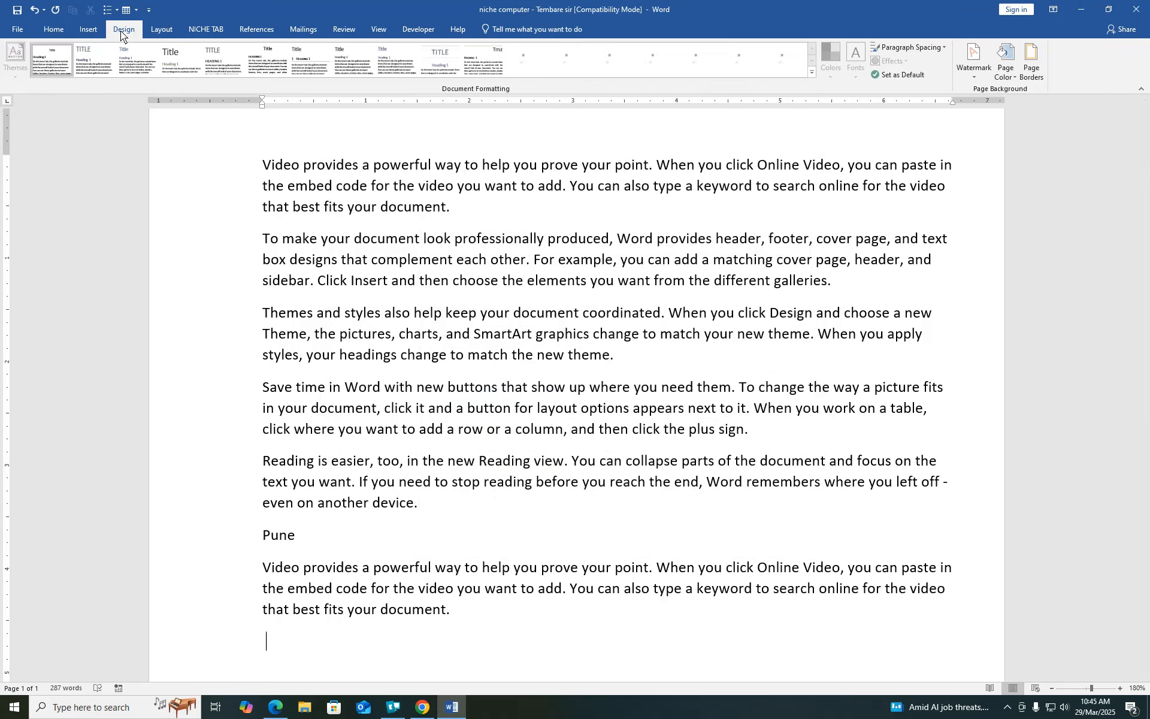
pyautogui.click(168, 31)
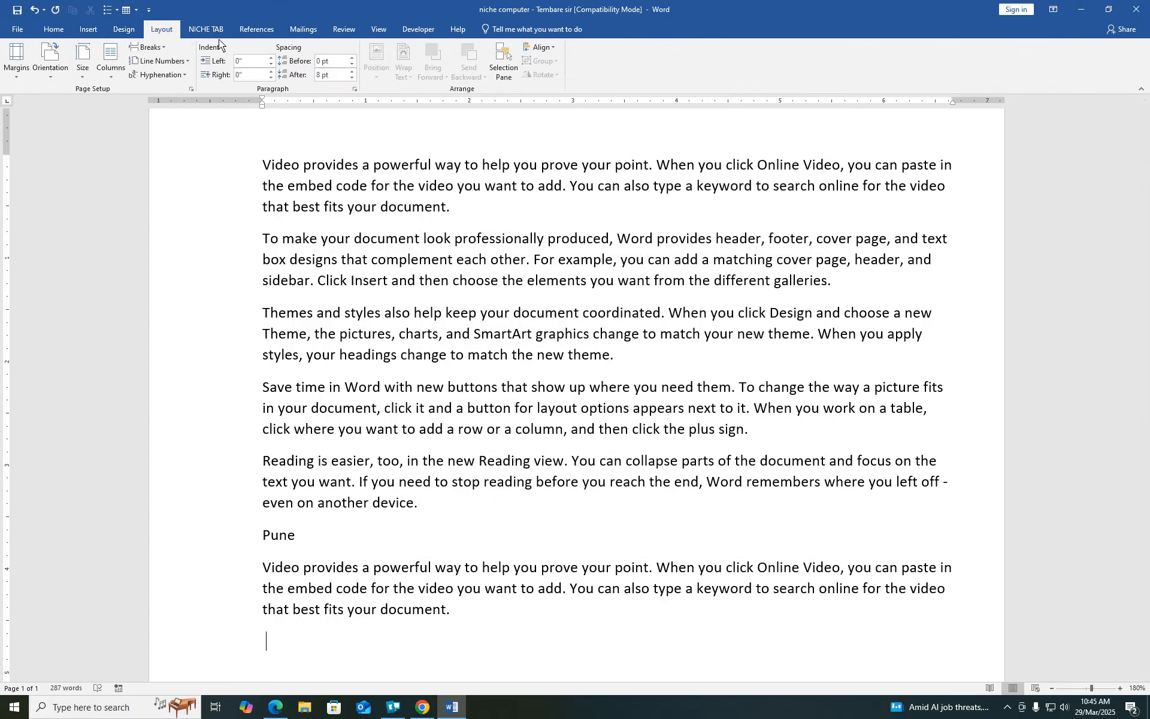
pyautogui.click(248, 25)
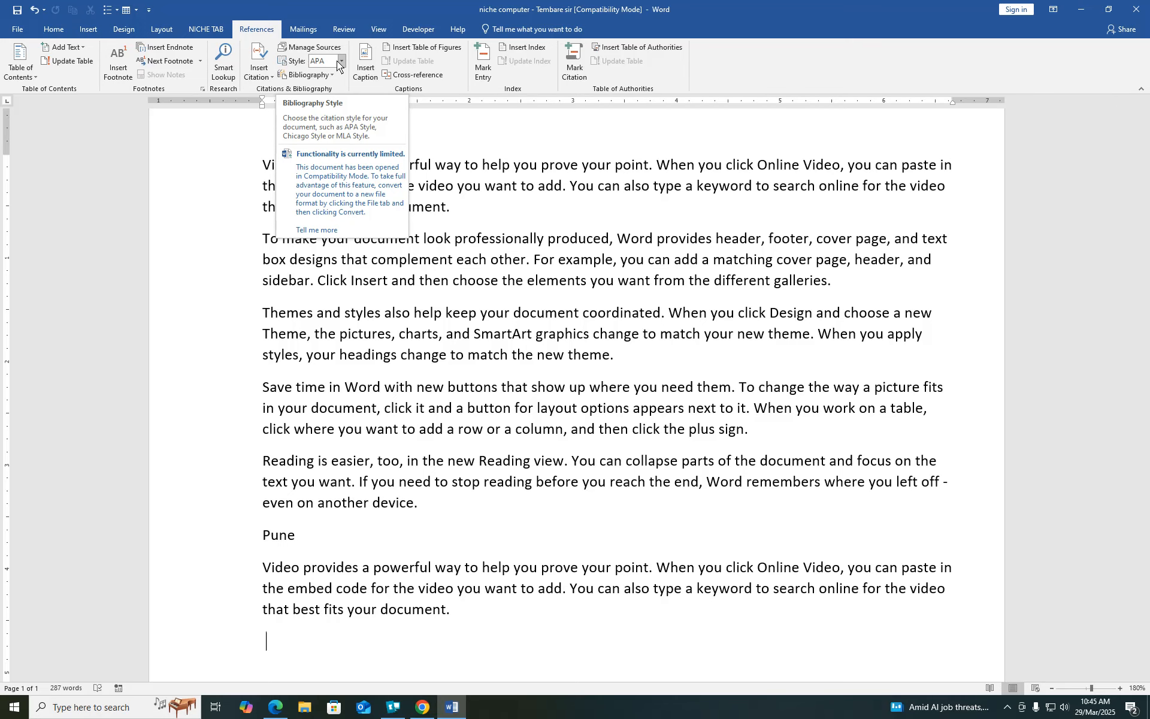
# - In Customize Ribbon, add a new tab after References and give it a person's name
pyautogui.click(17, 30)
pyautogui.click(33, 344)
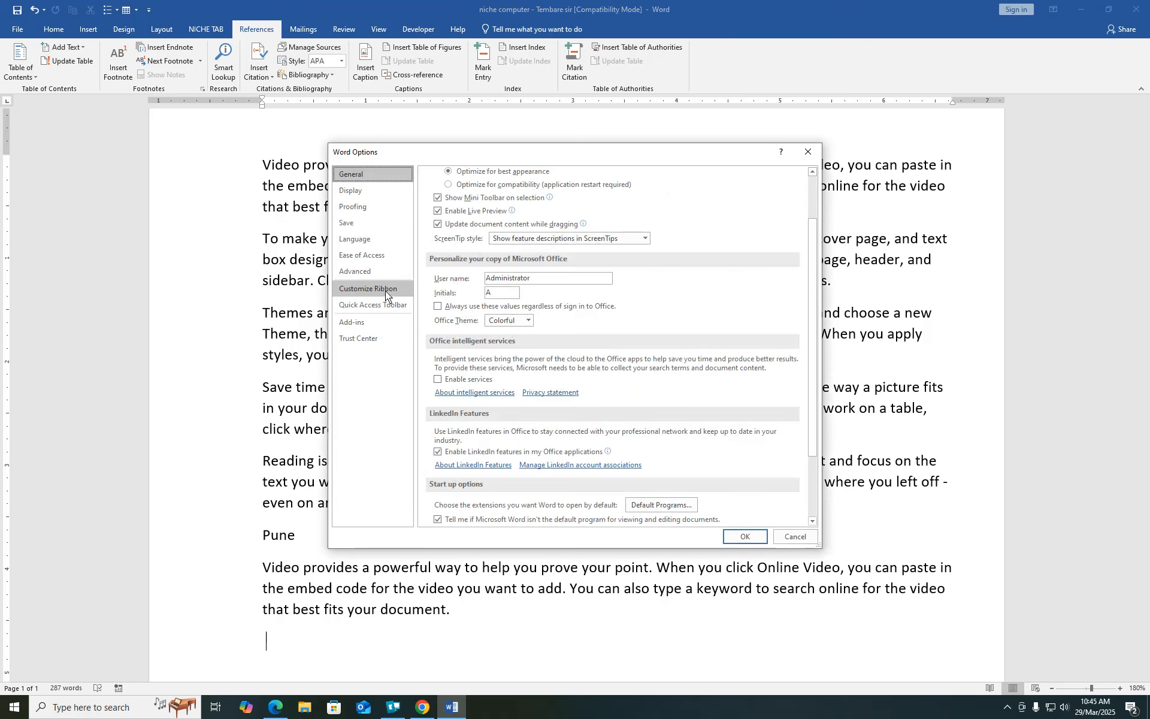
pyautogui.click(386, 290)
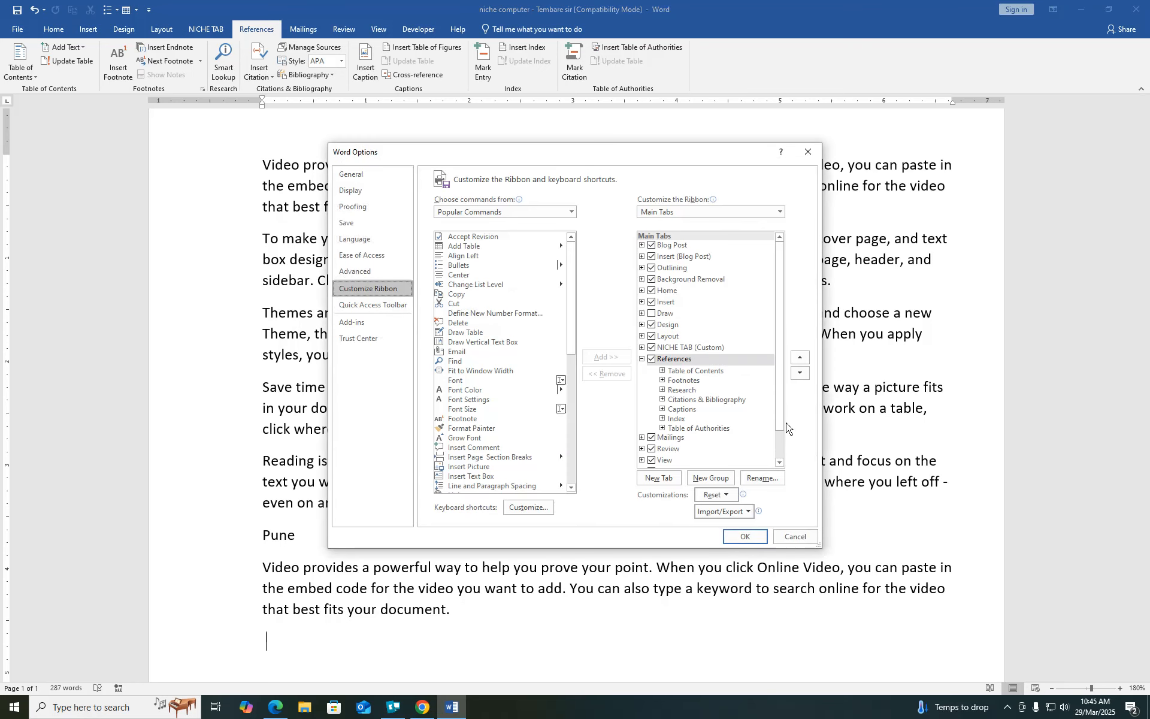
pyautogui.moveTo(780, 408); pyautogui.dragTo(779, 451)
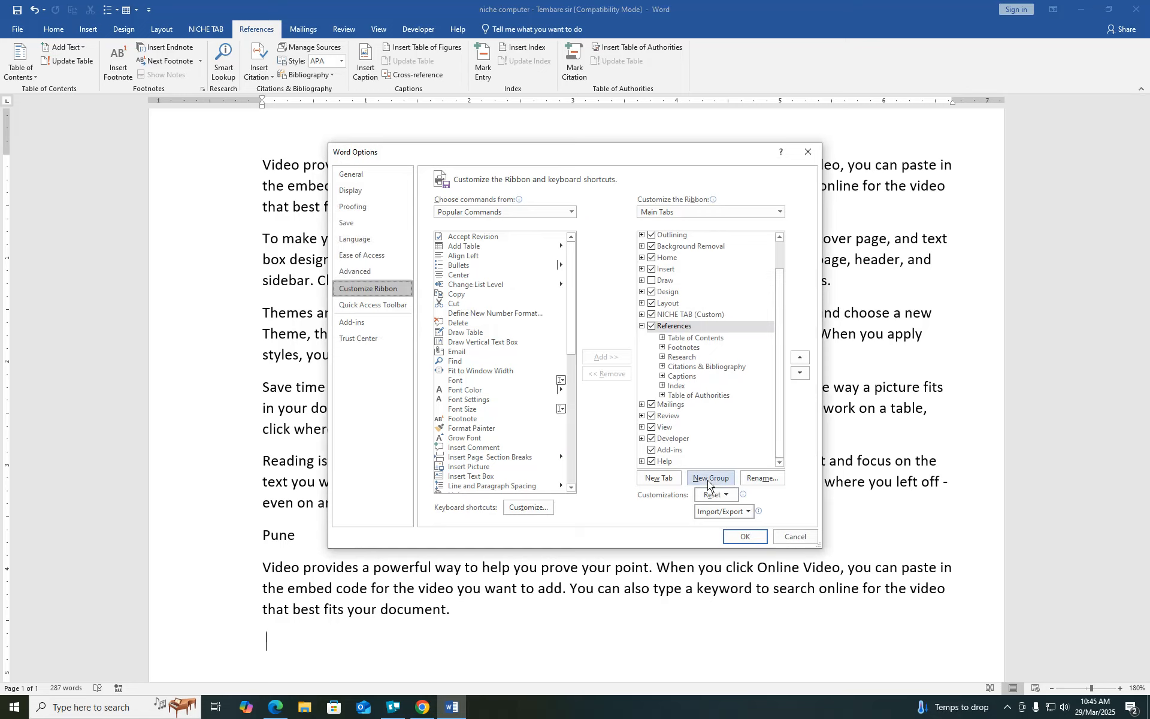
pyautogui.click(659, 478)
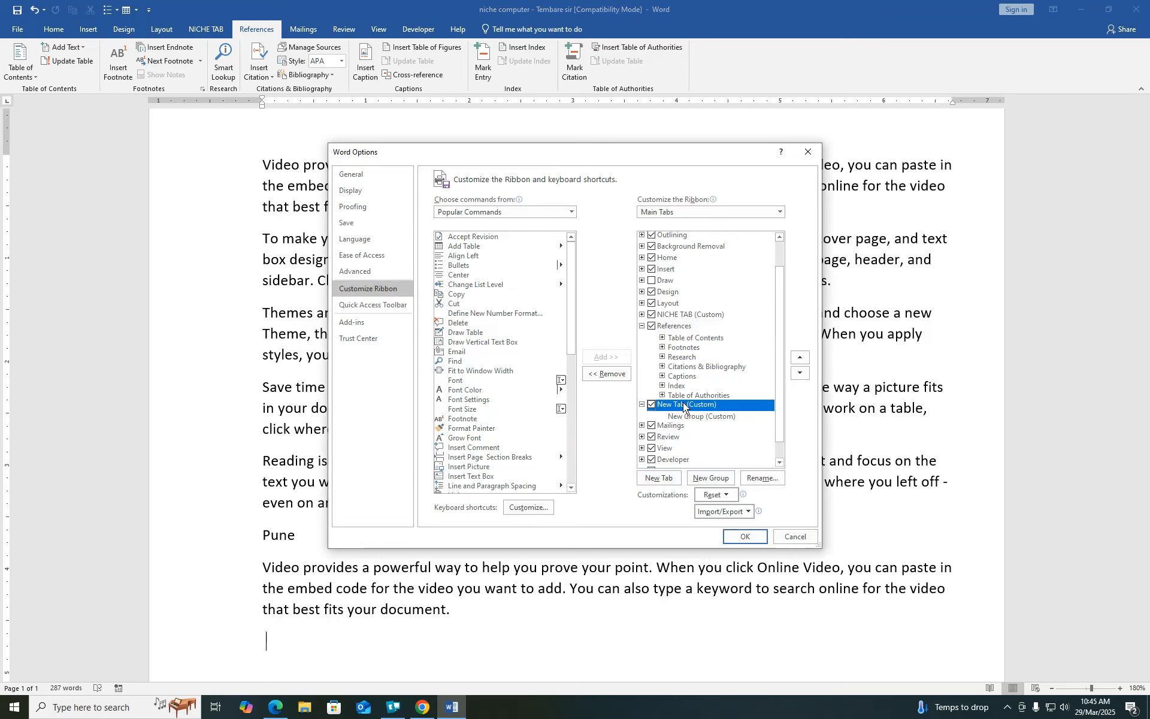
pyautogui.click(767, 478)
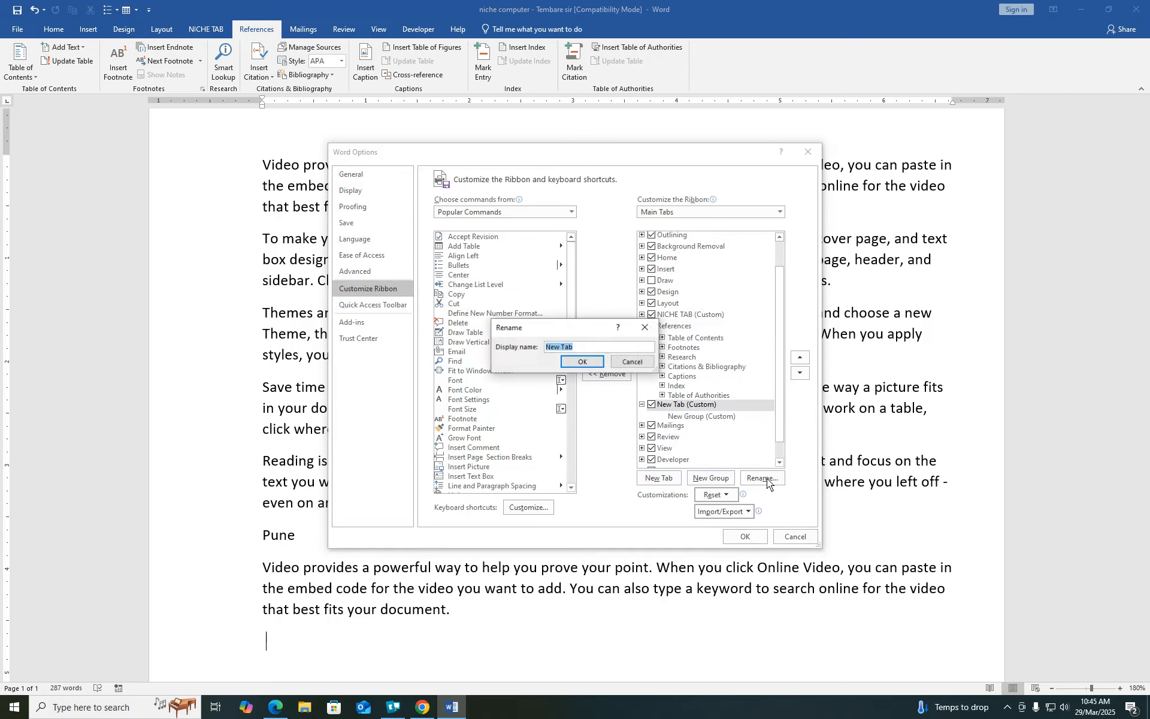
pyautogui.press('BackSpace')
pyautogui.write('tembare sir')
pyautogui.click(583, 362)
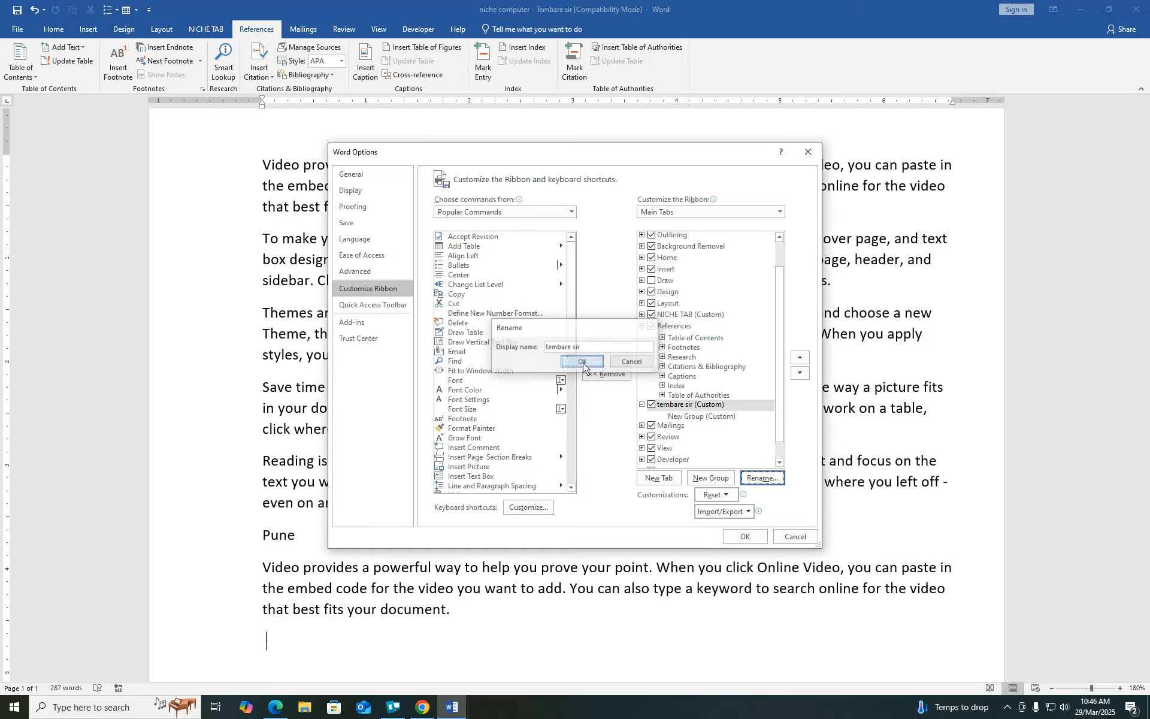
# - Rename the new tab's custom group to the same person's name
pyautogui.click(698, 419)
pyautogui.click(761, 478)
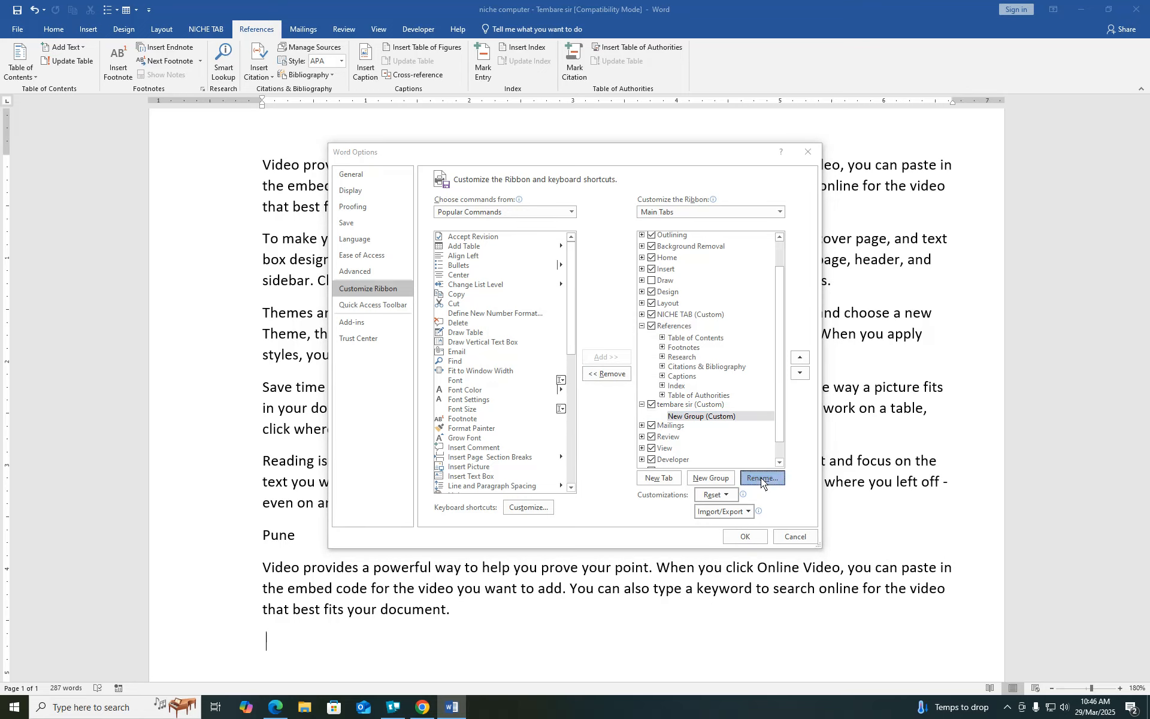
pyautogui.write('tembare sir')
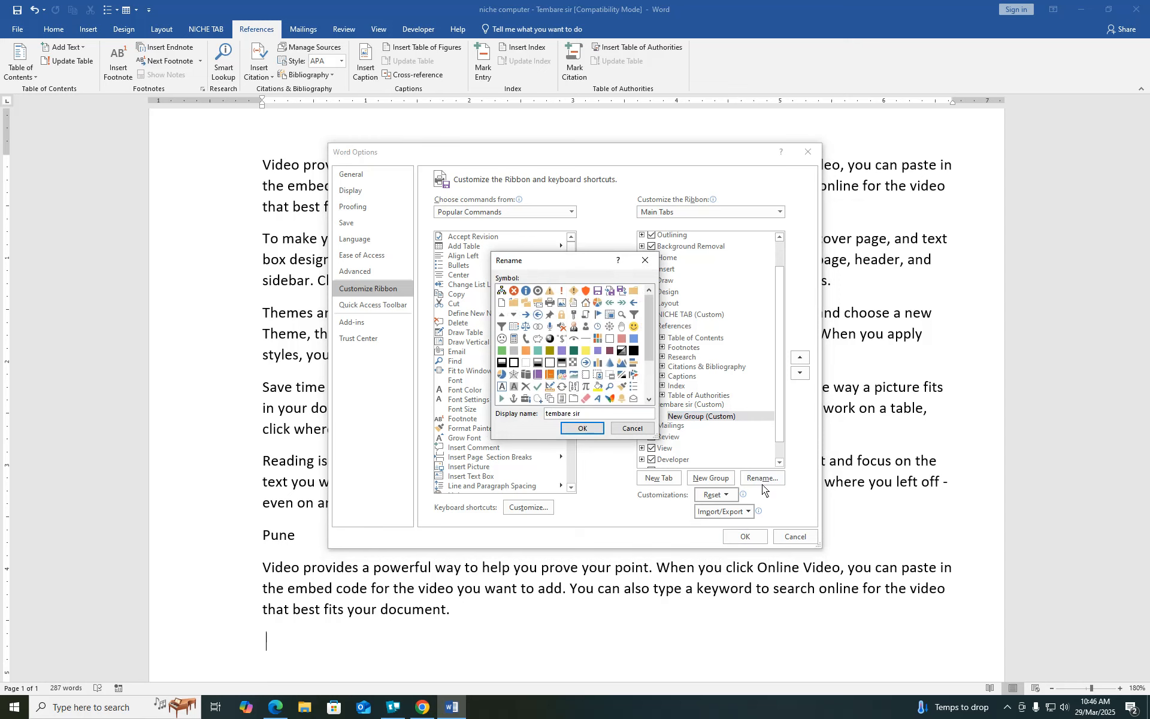
pyautogui.click(584, 428)
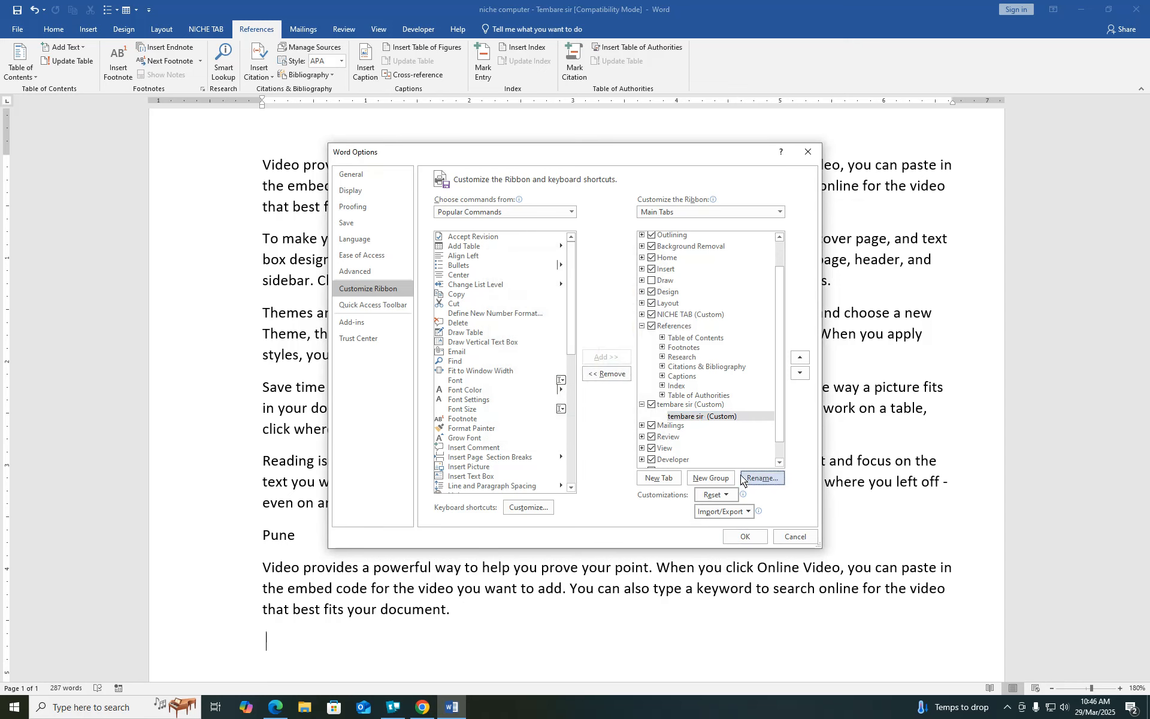
# - Add Copy from Popular Commands to the 'tembare sir' custom group, not the bare tab
pyautogui.click(688, 406)
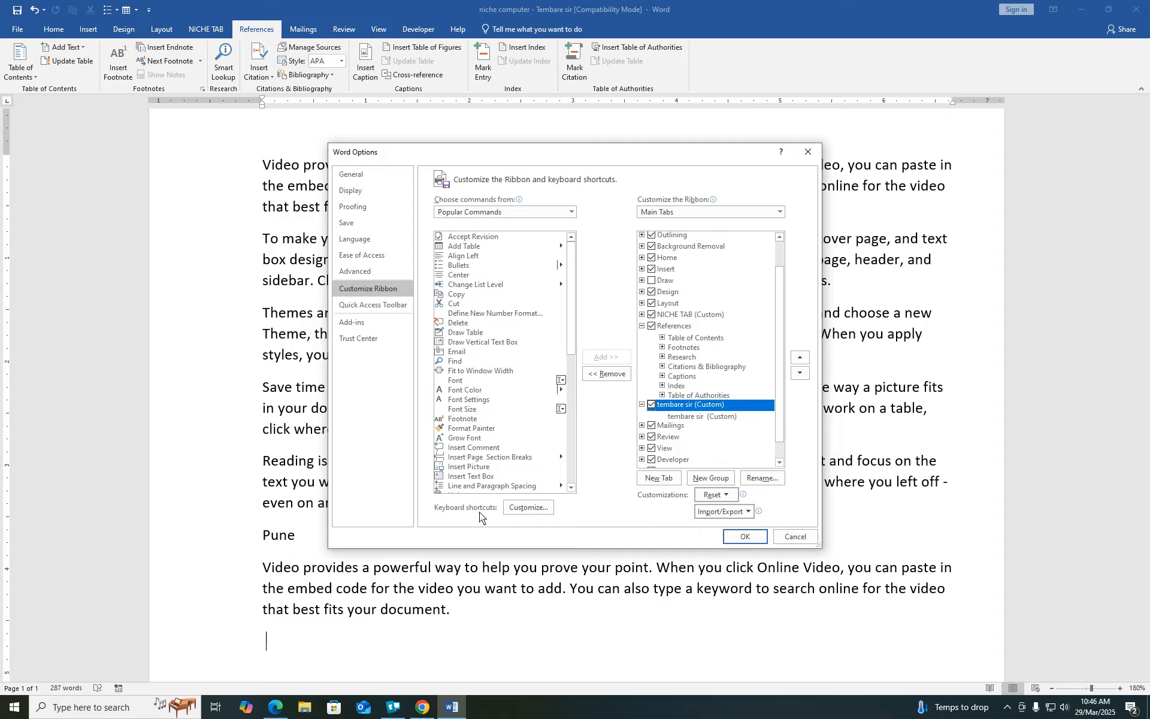
pyautogui.click(459, 295)
pyautogui.click(606, 357)
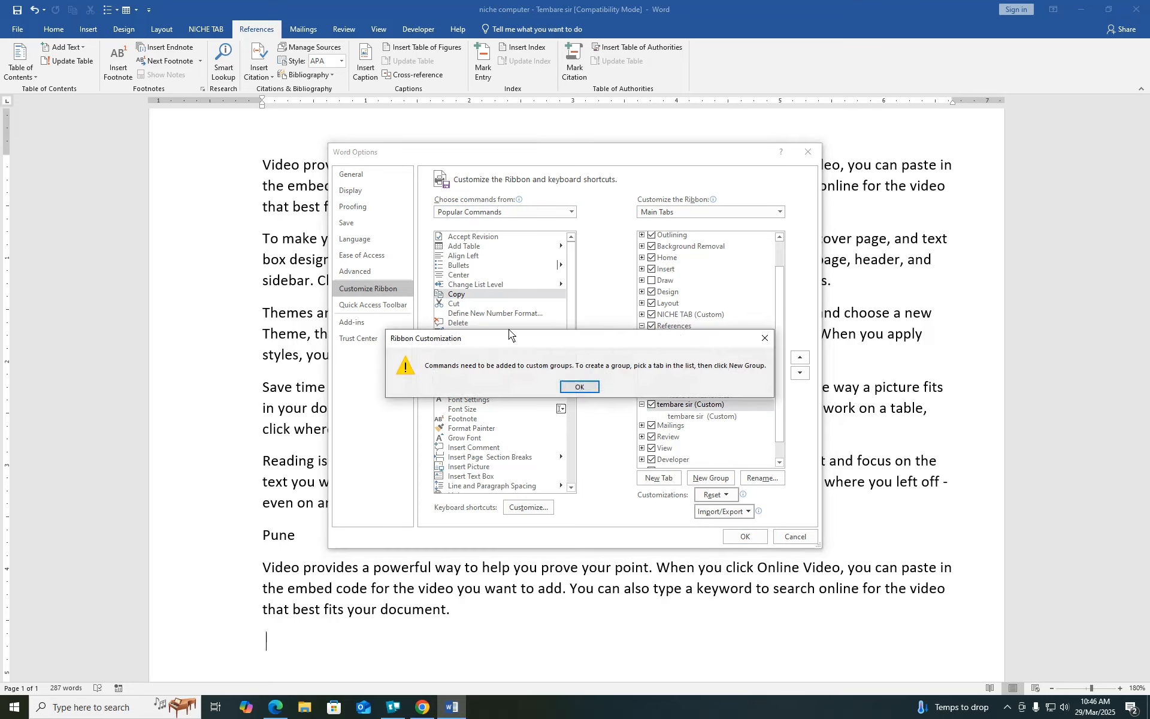
pyautogui.click(593, 387)
pyautogui.click(699, 418)
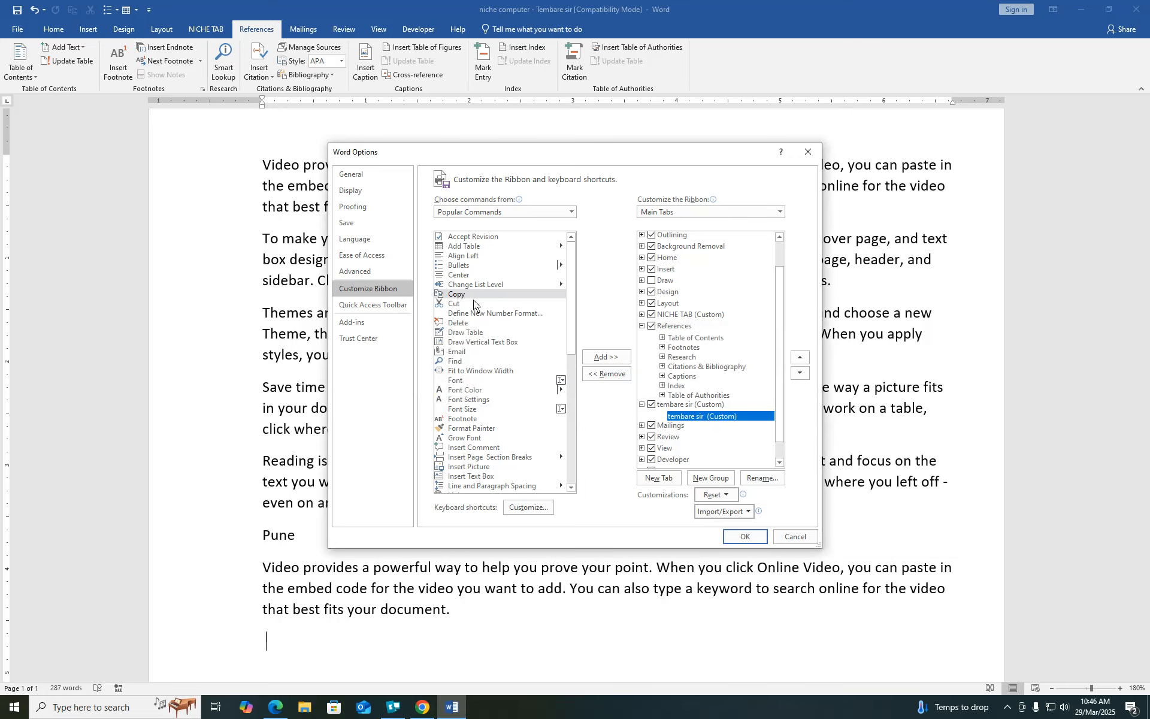
pyautogui.click(613, 357)
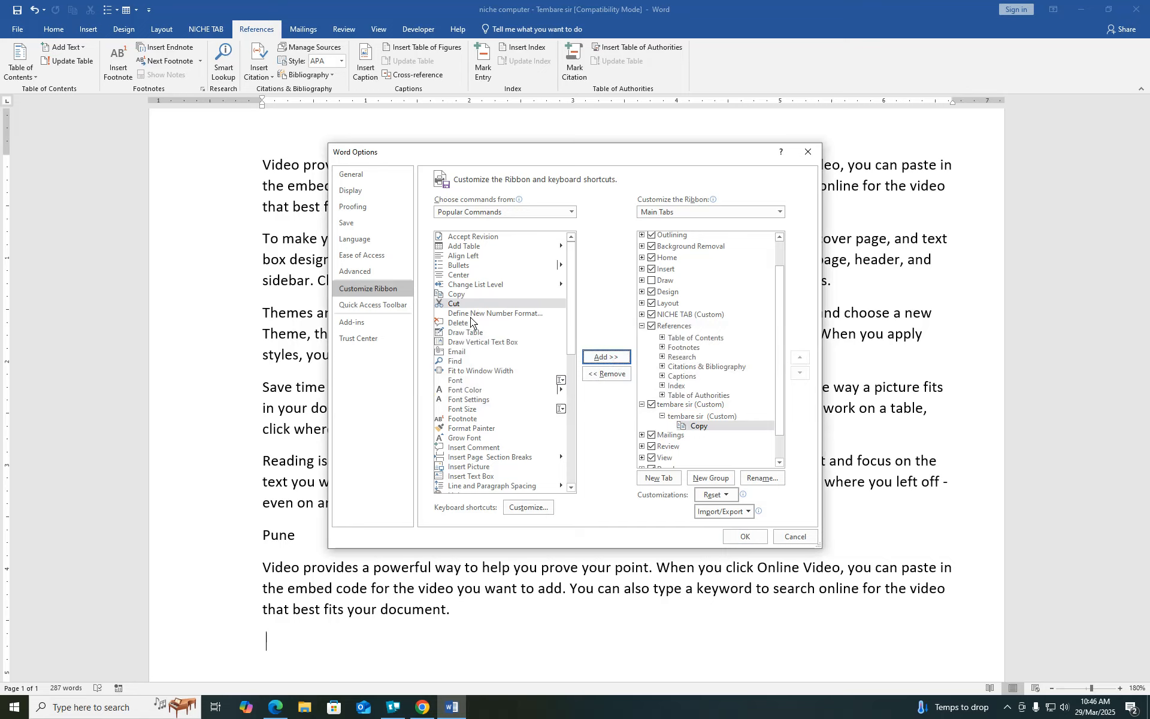
# - Add the following popular commands to the group: Cut, Define New Number Format, Delete, Draw Table, Email, Find and onward
pyautogui.click(598, 357)
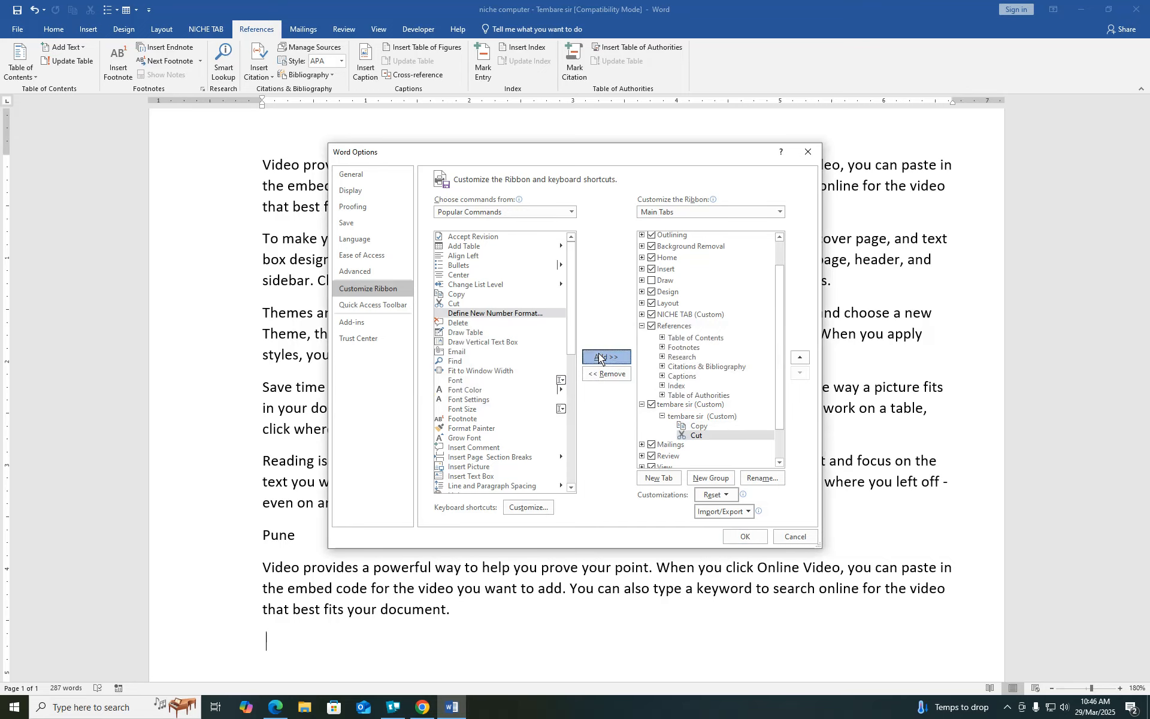
pyautogui.click(599, 357)
pyautogui.click(599, 357)
pyautogui.click(600, 357)
pyautogui.click(599, 357)
pyautogui.click(599, 357)
pyautogui.click(599, 357)
pyautogui.click(599, 358)
pyautogui.click(599, 357)
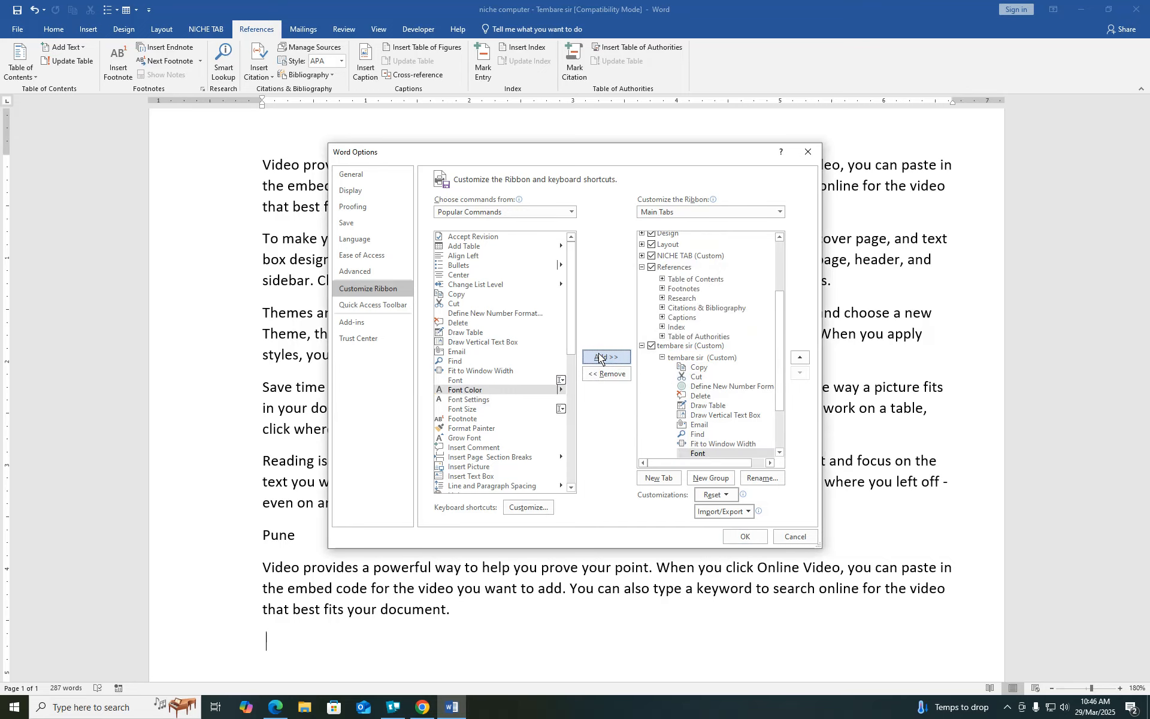
pyautogui.click(599, 358)
pyautogui.click(600, 357)
pyautogui.click(599, 357)
pyautogui.click(599, 357)
pyautogui.click(599, 357)
pyautogui.click(599, 357)
pyautogui.click(599, 357)
pyautogui.click(599, 357)
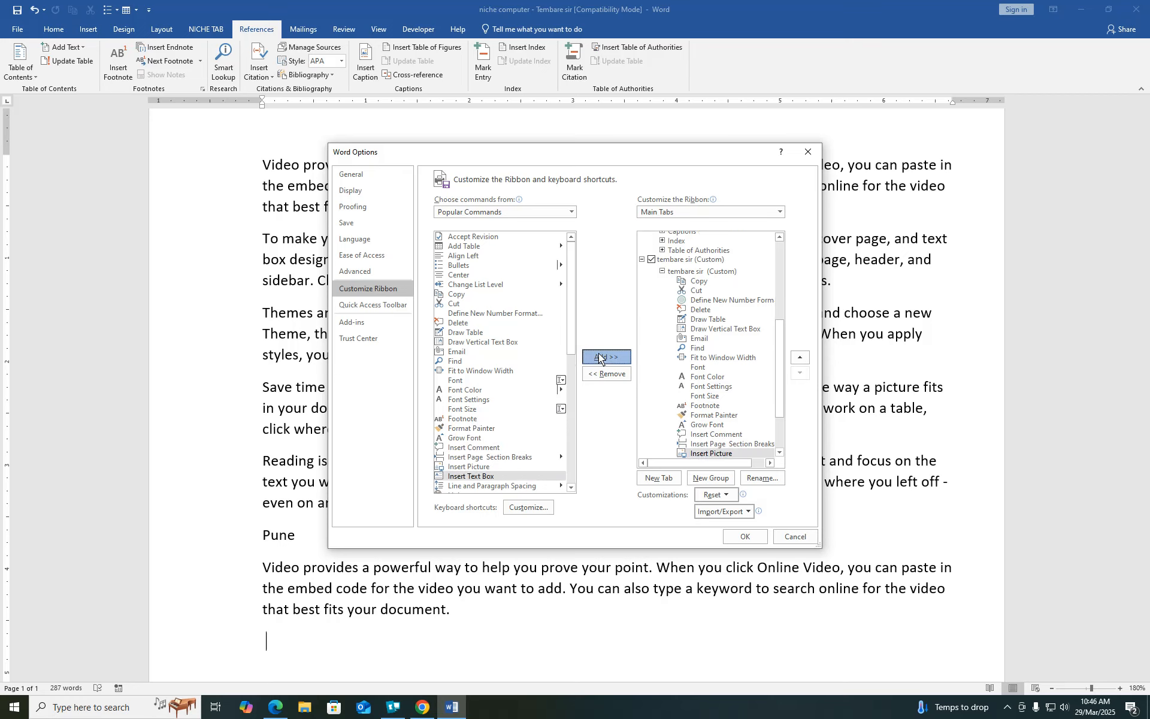
pyautogui.click(599, 357)
pyautogui.click(599, 357)
pyautogui.click(599, 357)
pyautogui.click(599, 357)
pyautogui.click(599, 357)
pyautogui.click(599, 357)
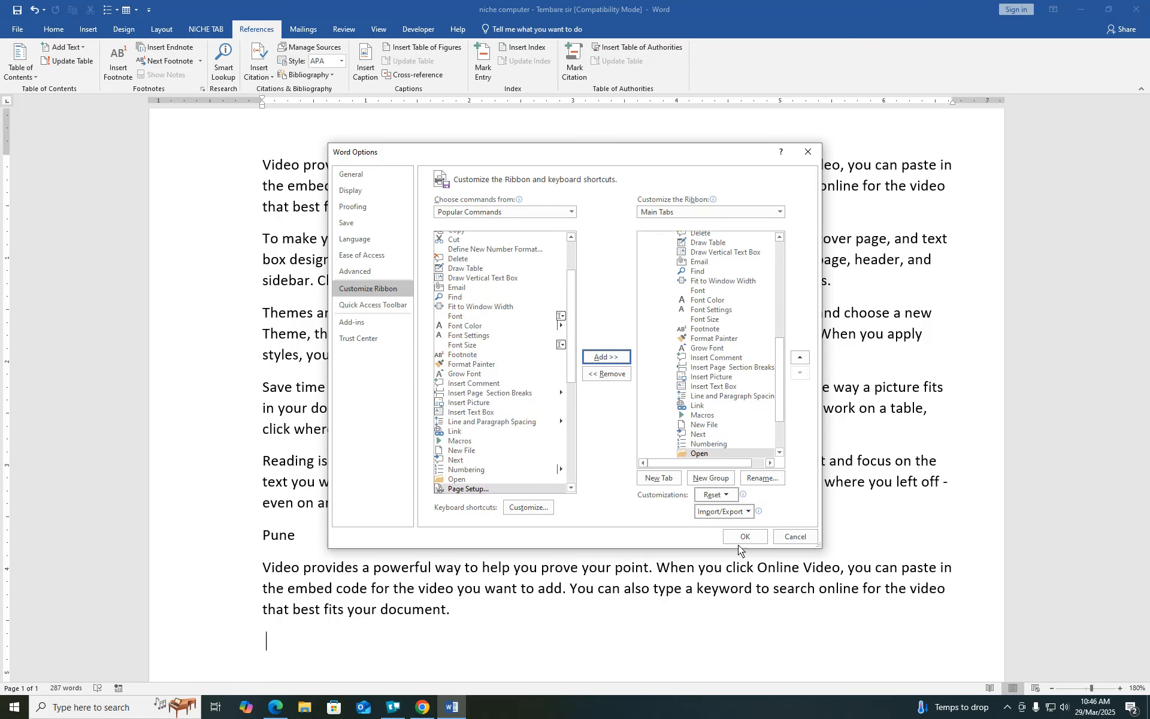
pyautogui.click(748, 536)
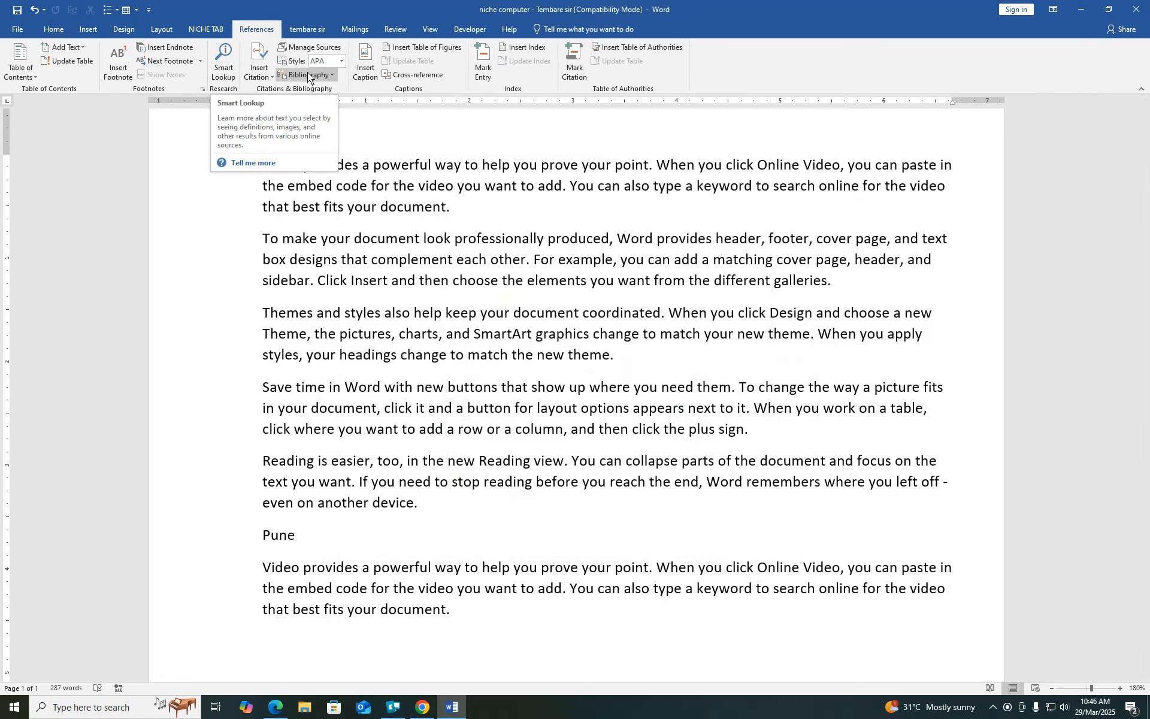
pyautogui.click(302, 30)
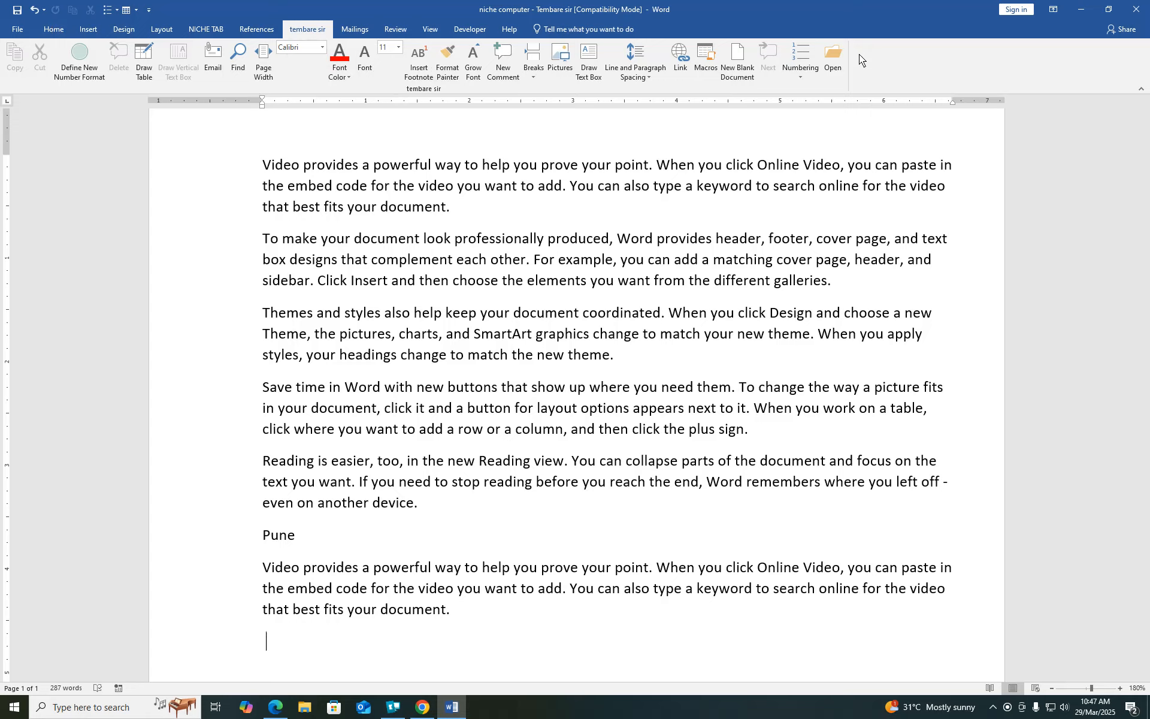
pyautogui.click(16, 30)
pyautogui.click(29, 343)
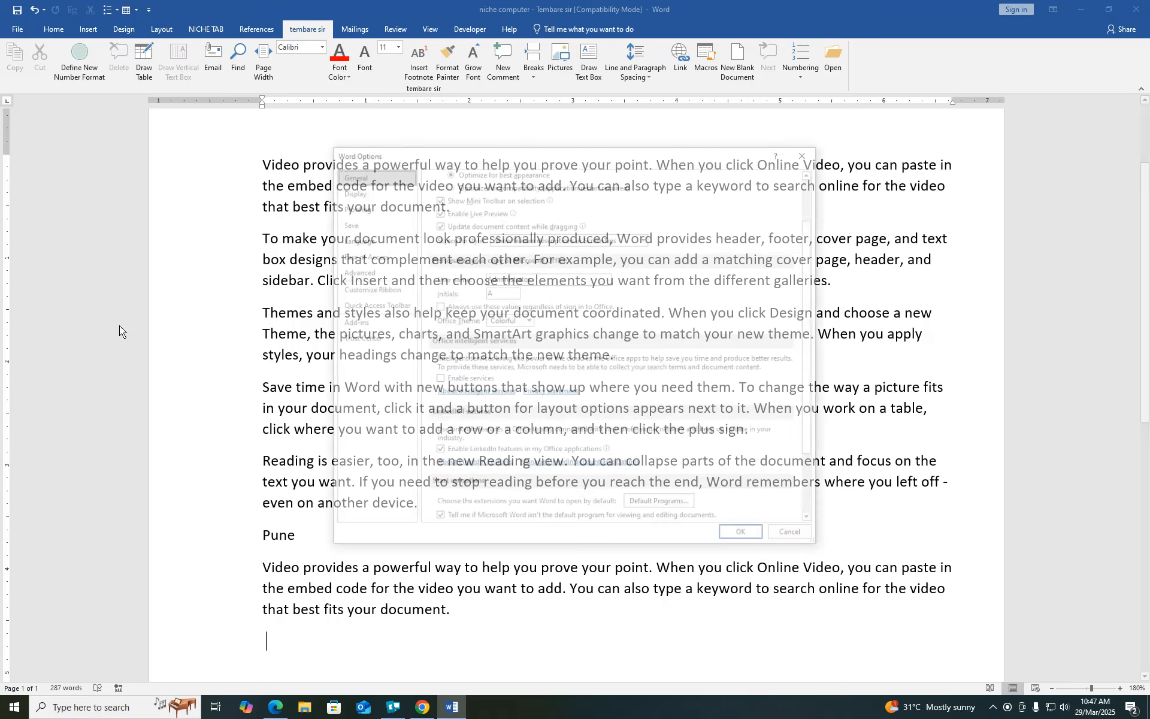
pyautogui.click(793, 537)
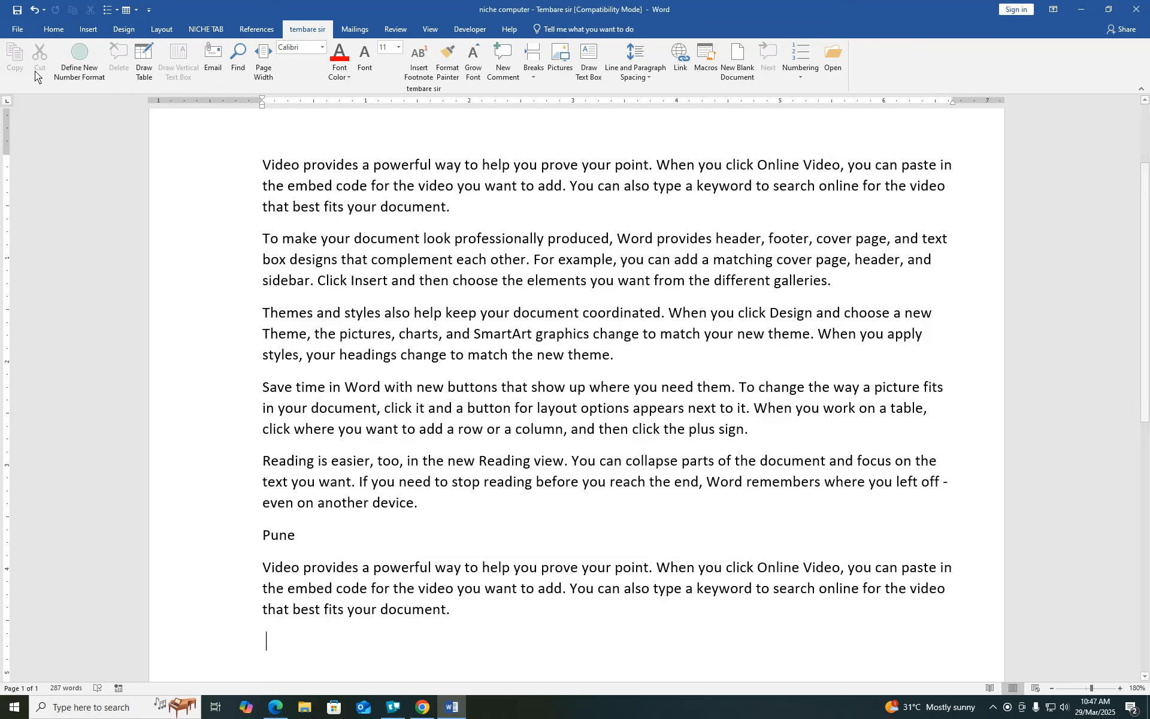
# - Preview the one-page document on the Print page and review Page Setup's Margins, Paper and Layout tabs
pyautogui.click(19, 29)
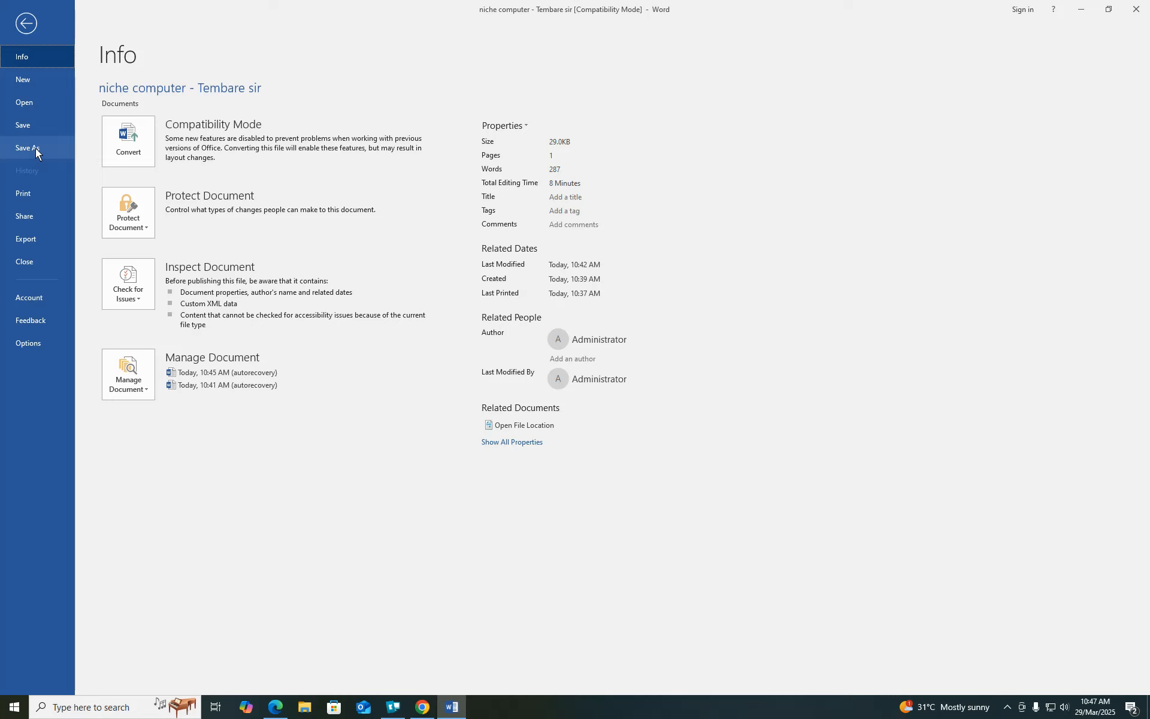
pyautogui.click(24, 192)
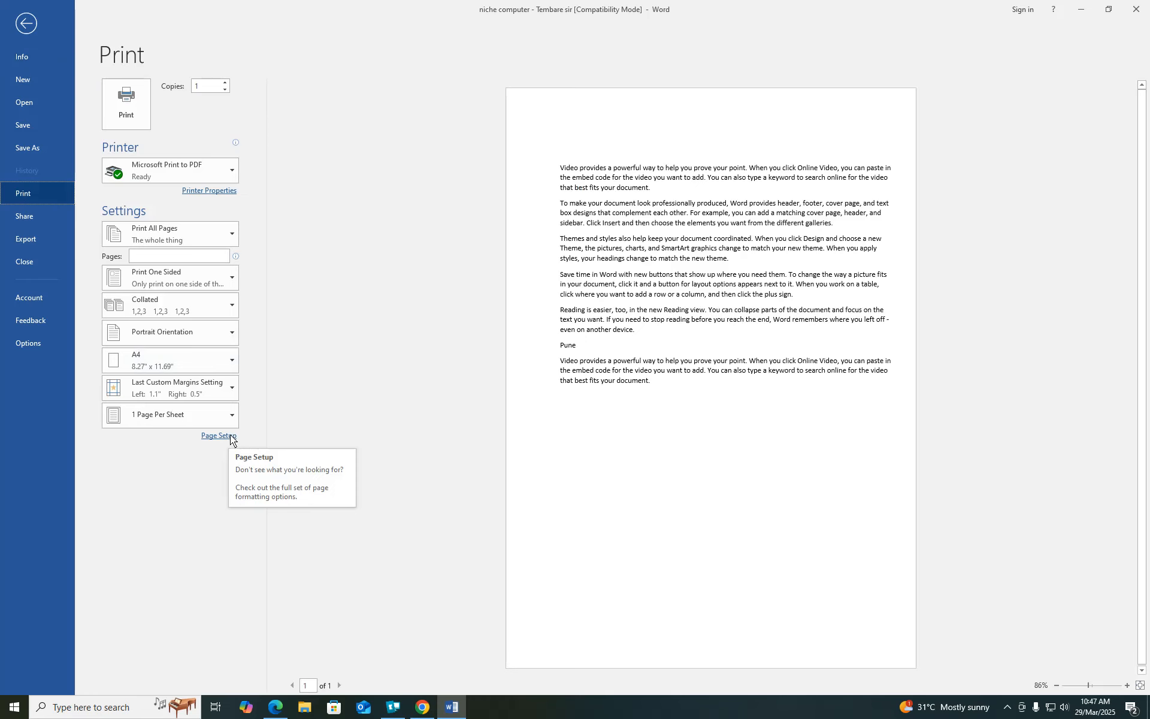
pyautogui.click(230, 436)
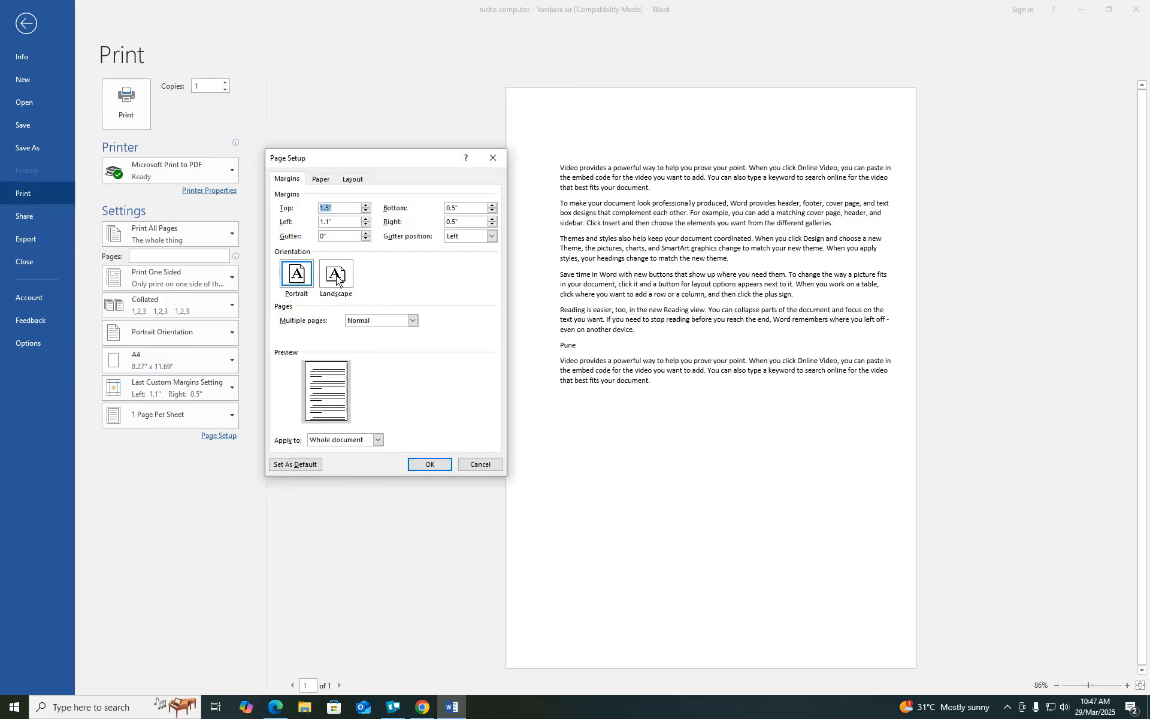
pyautogui.click(320, 180)
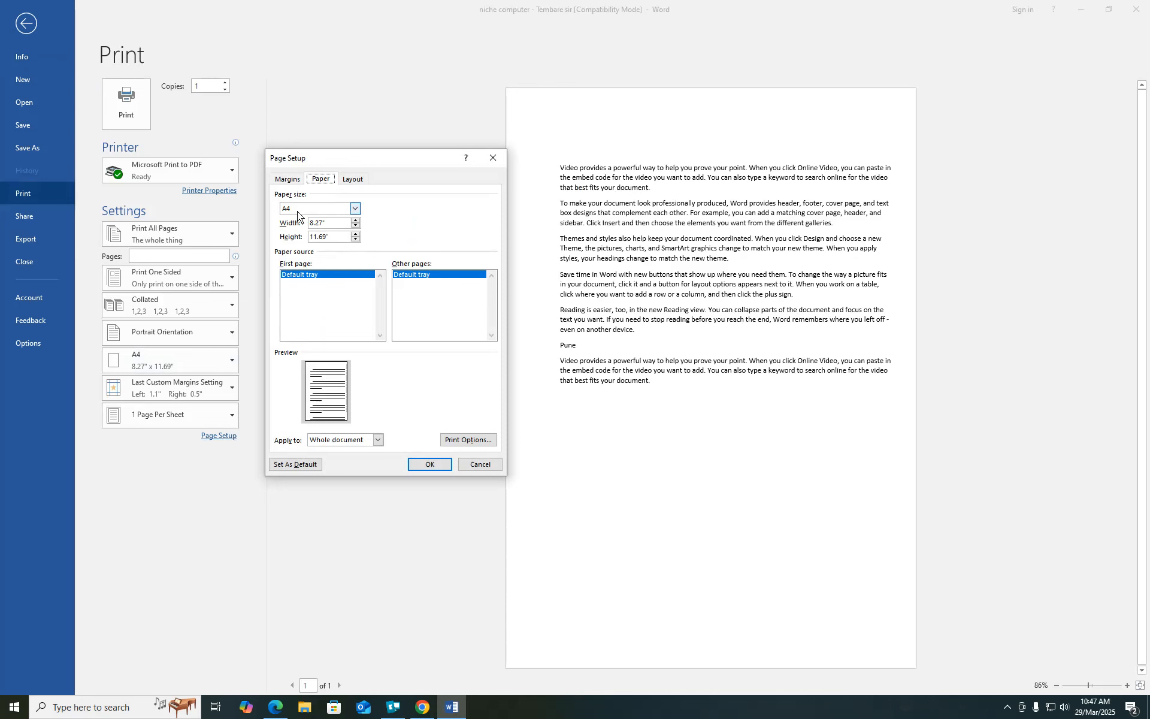
pyautogui.click(353, 180)
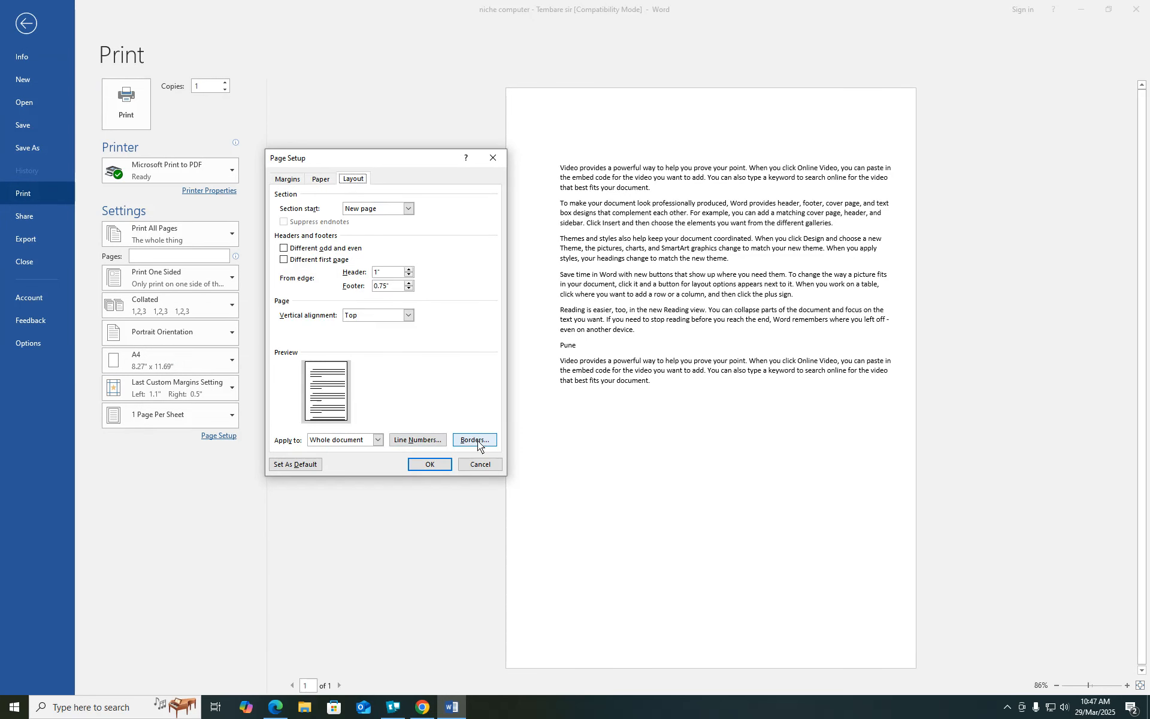
pyautogui.click(430, 465)
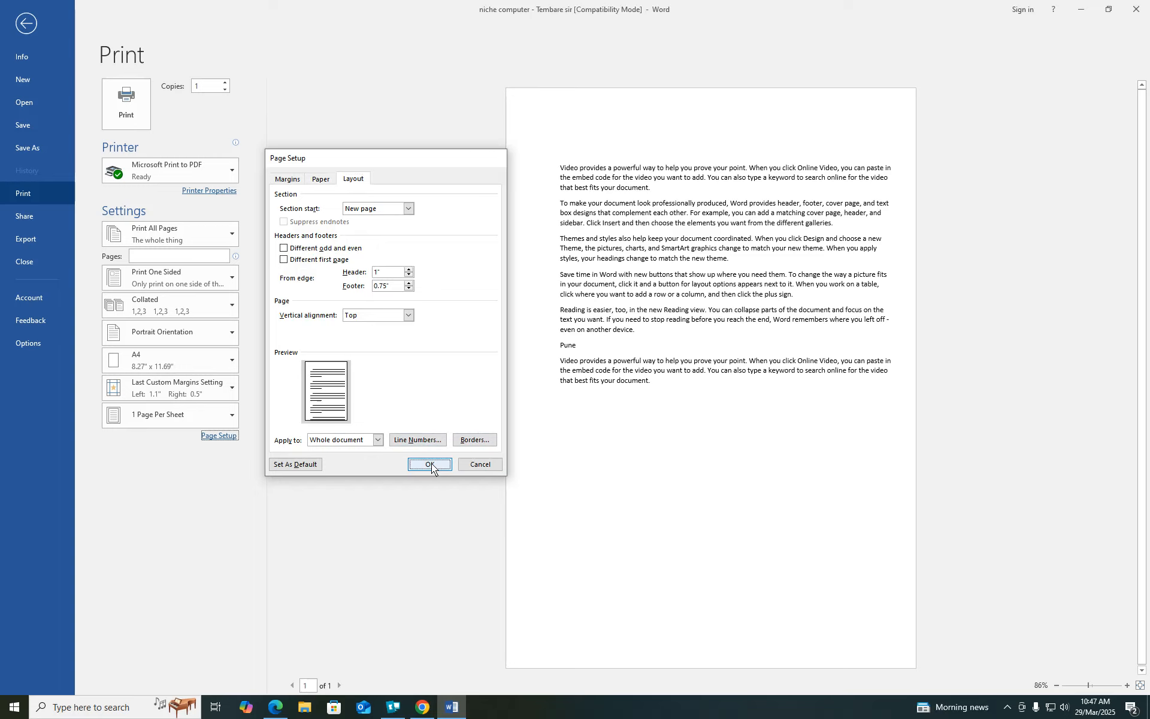
pyautogui.click(19, 216)
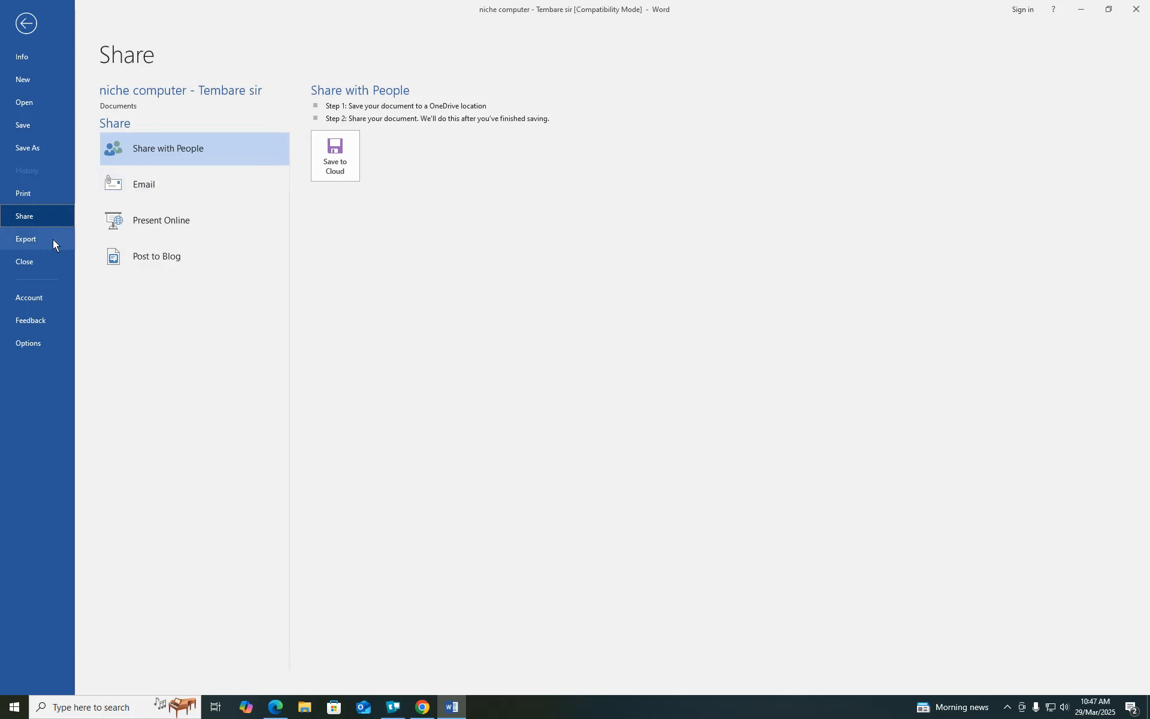
# - Look over the Export, Account and Feedback pages, then bring up Word Options on General settings
pyautogui.click(36, 238)
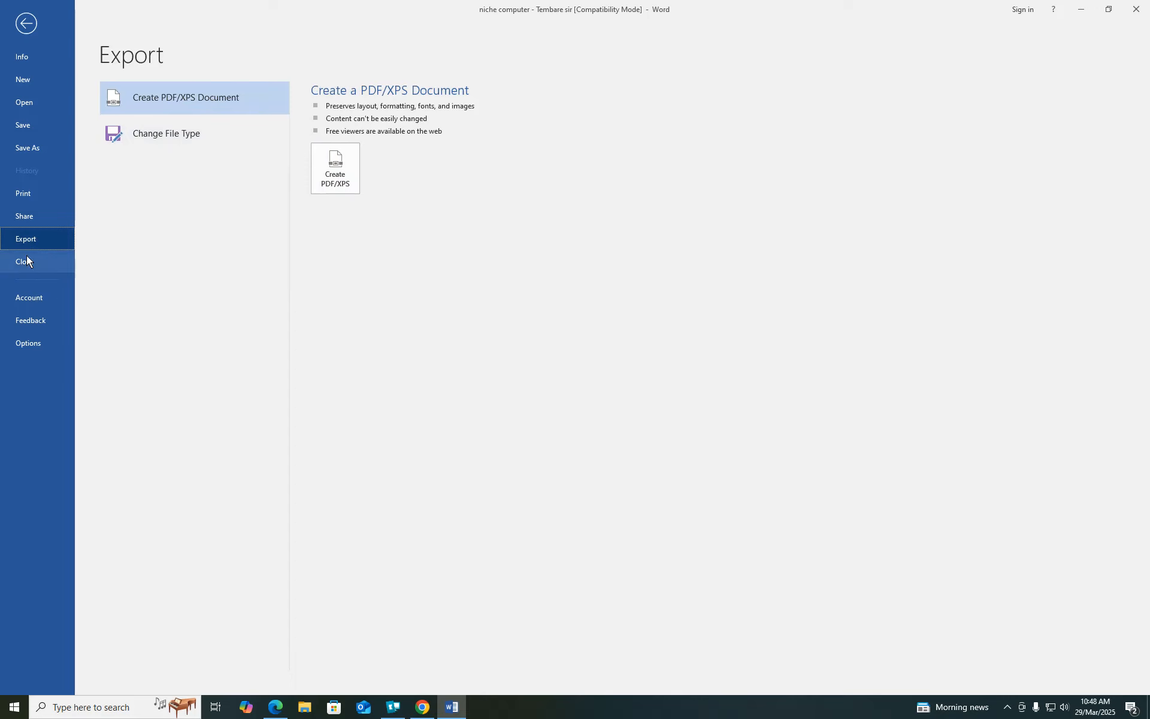
pyautogui.click(38, 296)
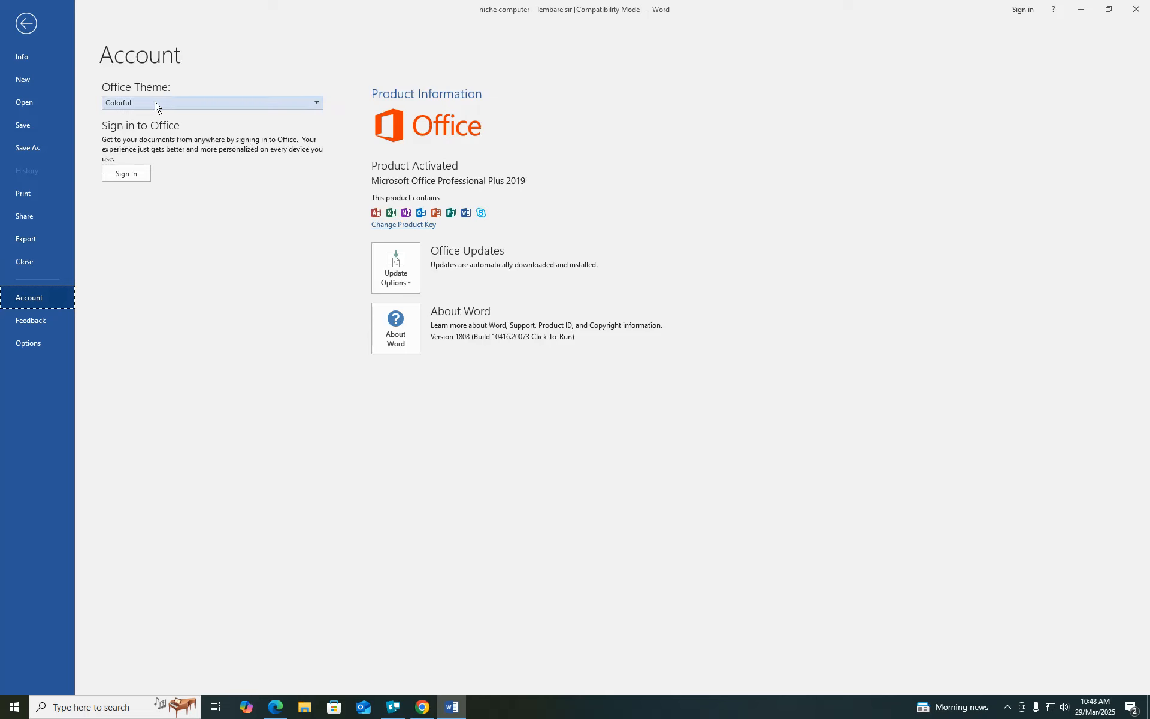
pyautogui.click(29, 320)
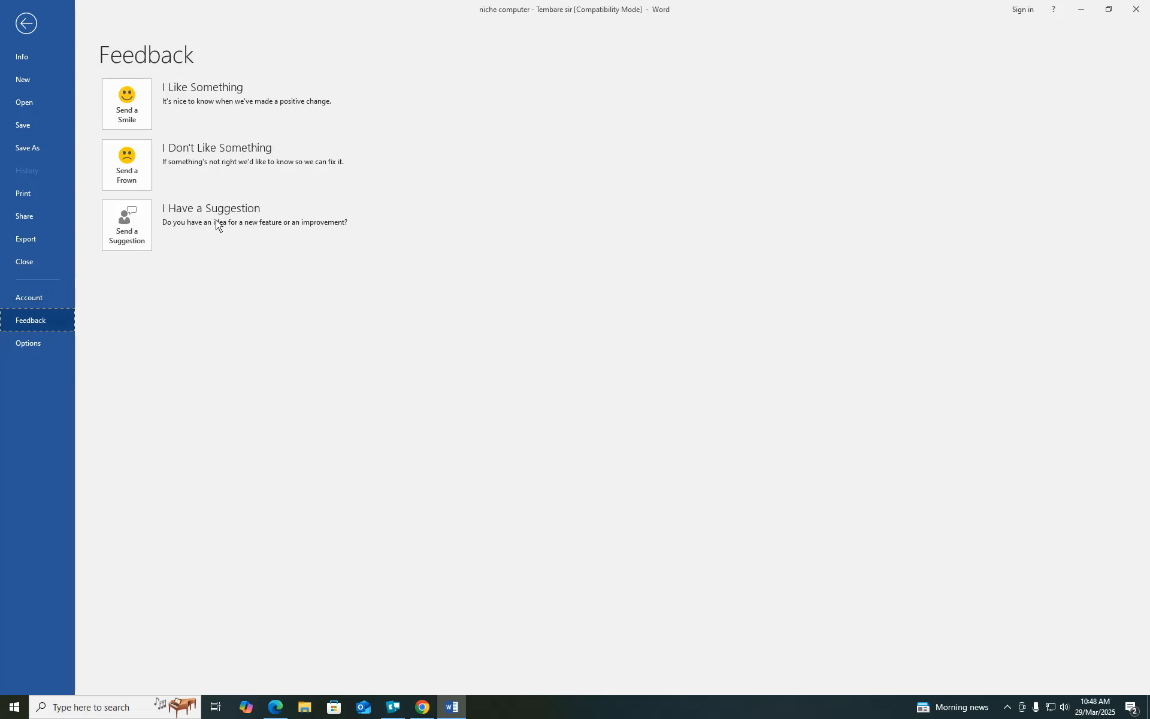
pyautogui.click(22, 344)
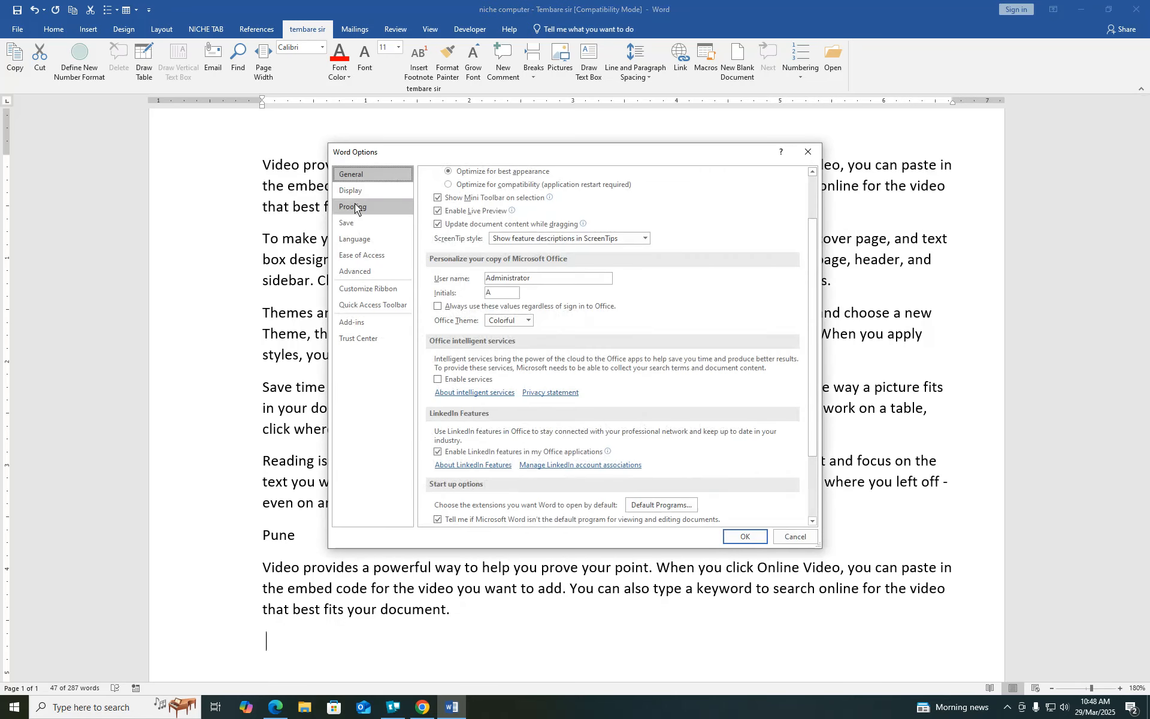
# - Browse the Proofing, Save, Advanced and Customize Ribbon settings to reach Quick Access Toolbar customization
pyautogui.click(355, 204)
pyautogui.click(355, 224)
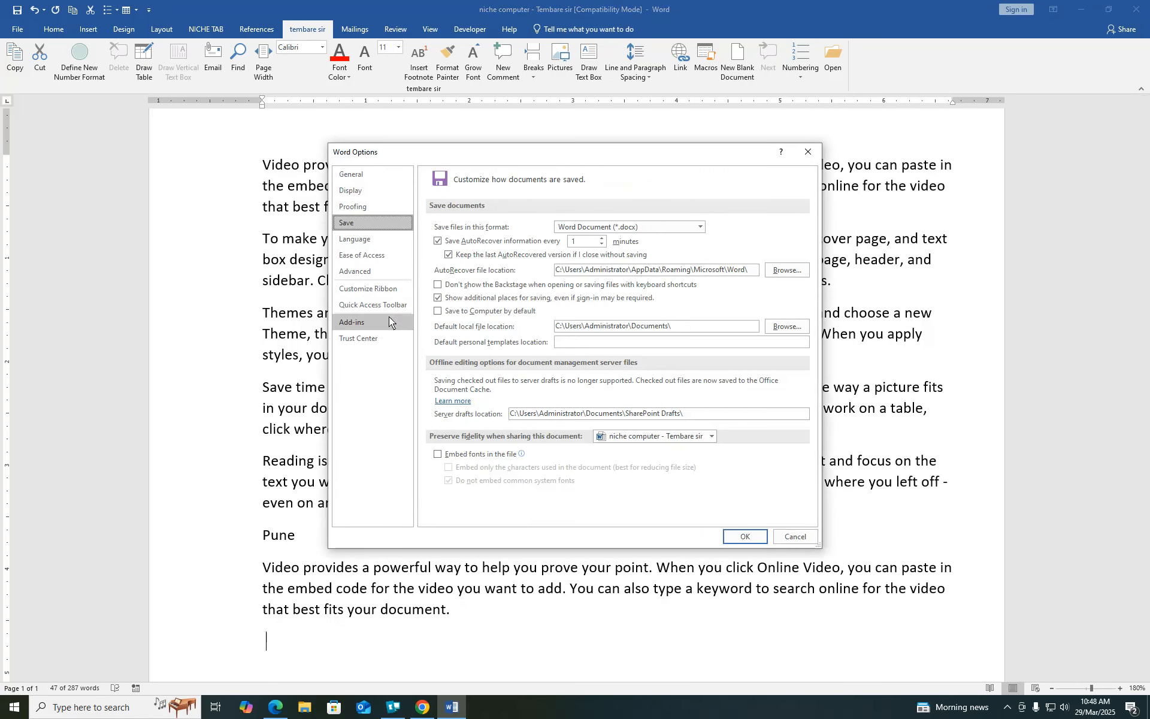
pyautogui.click(367, 272)
pyautogui.click(372, 291)
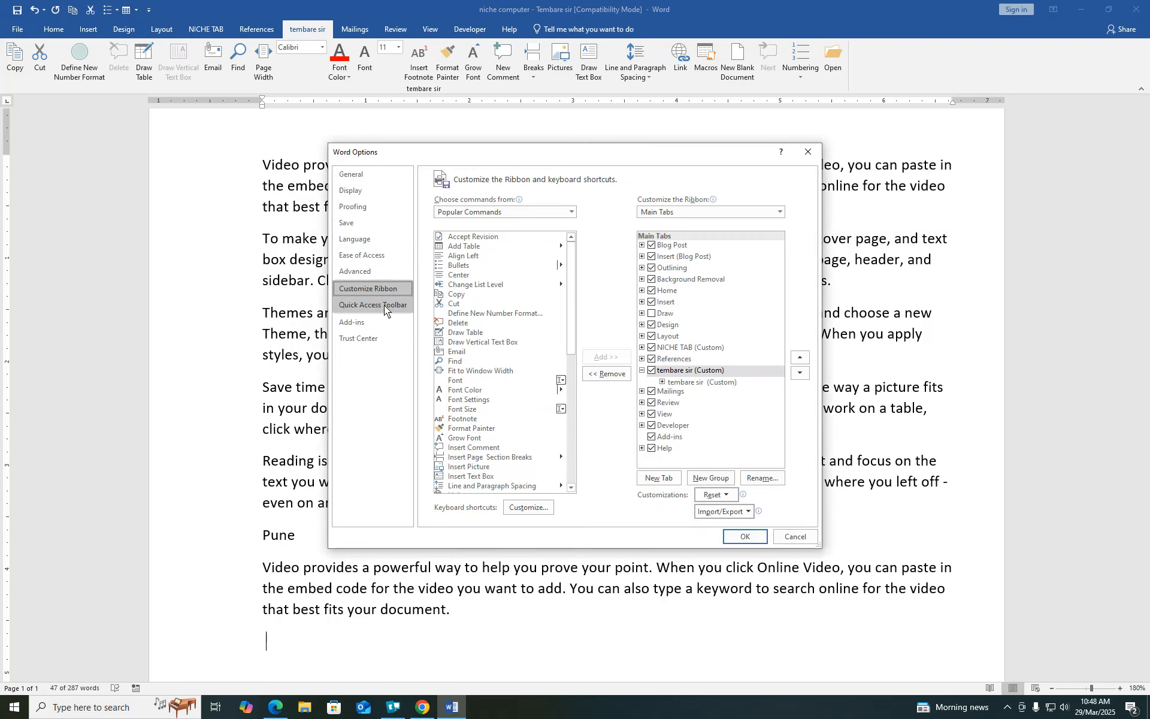
pyautogui.click(383, 305)
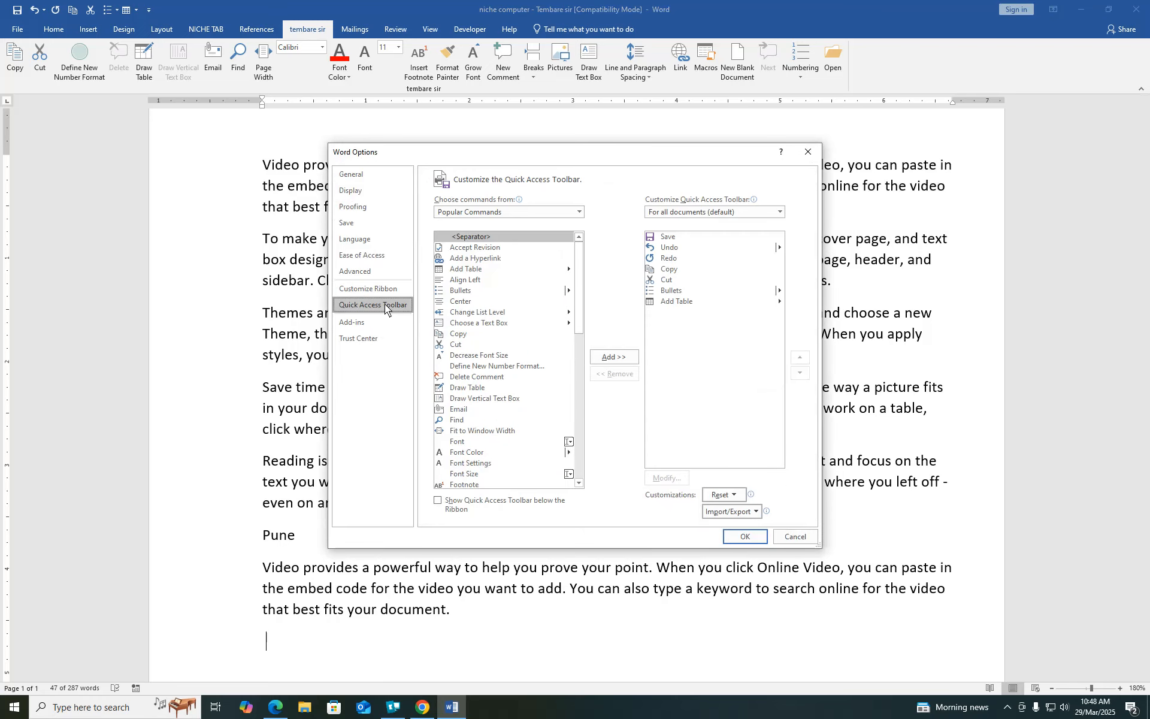
# - Add Decrease Font Size, Define New Number Format and Delete Comment to the Quick Access Toolbar and confirm
pyautogui.click(483, 355)
pyautogui.click(600, 359)
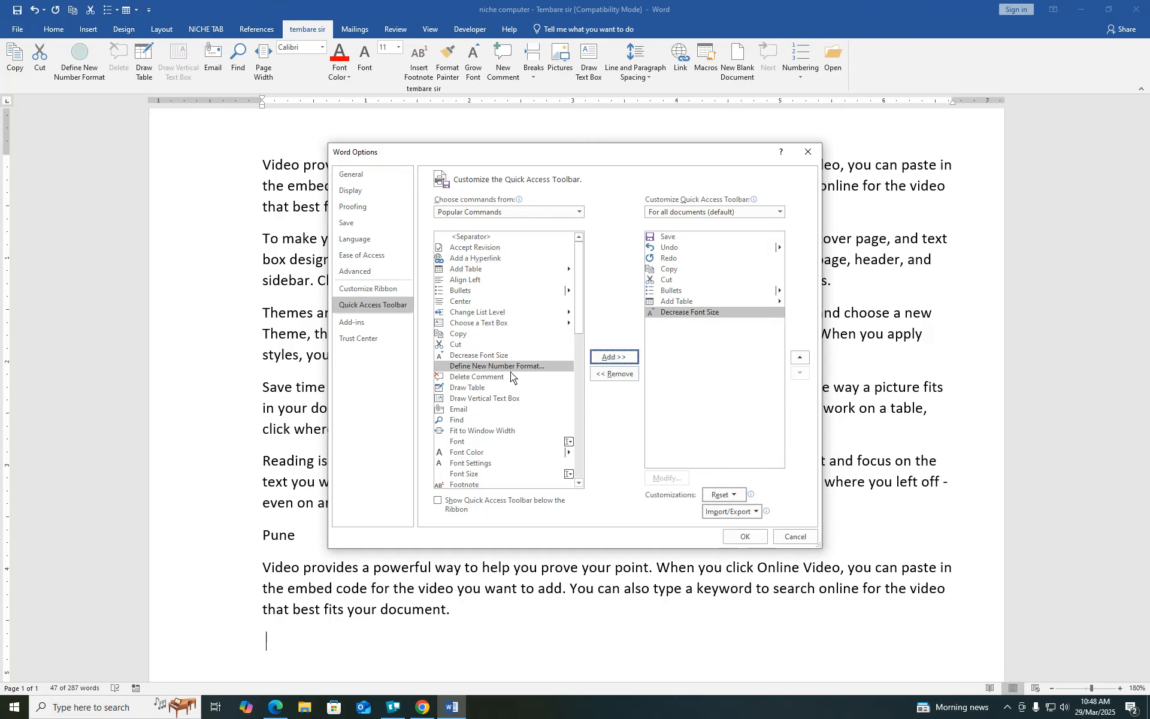
pyautogui.click(610, 358)
pyautogui.click(613, 358)
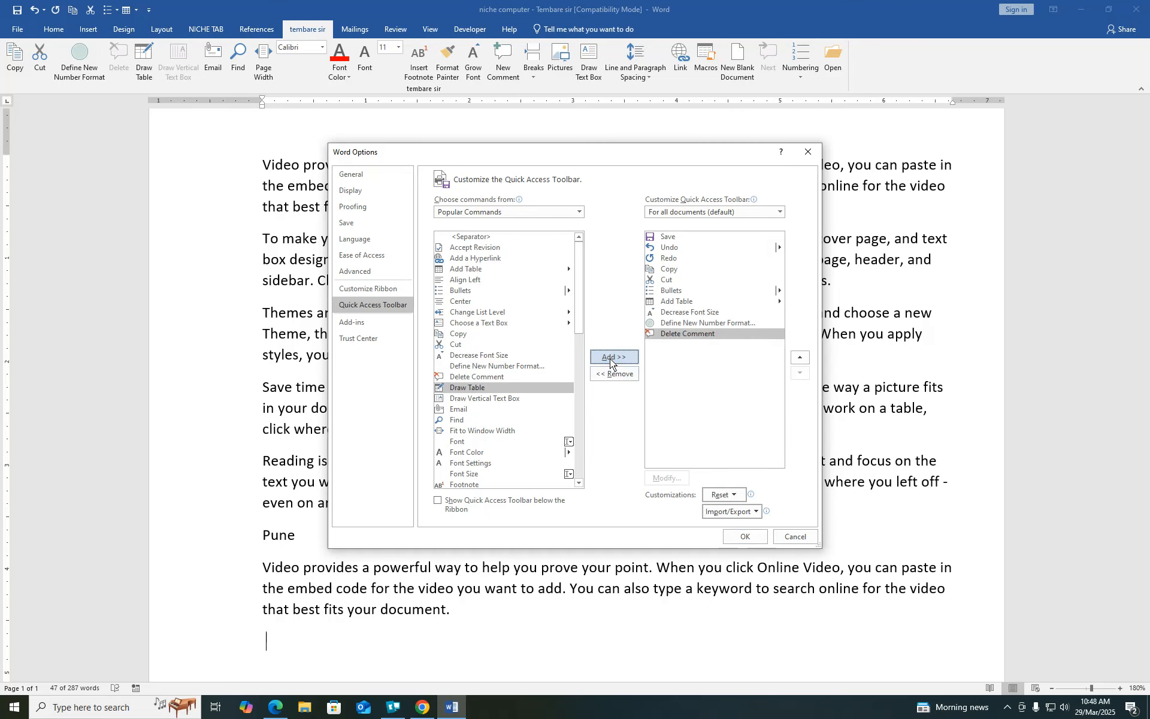
pyautogui.click(745, 536)
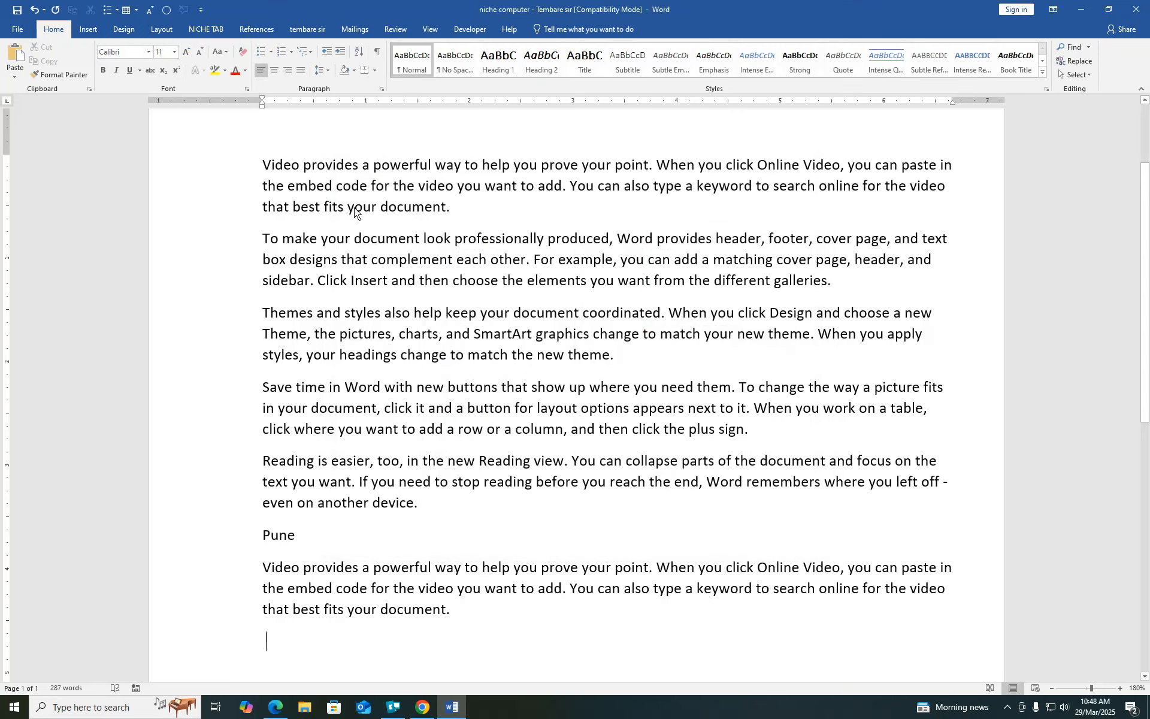
pyautogui.click(201, 10)
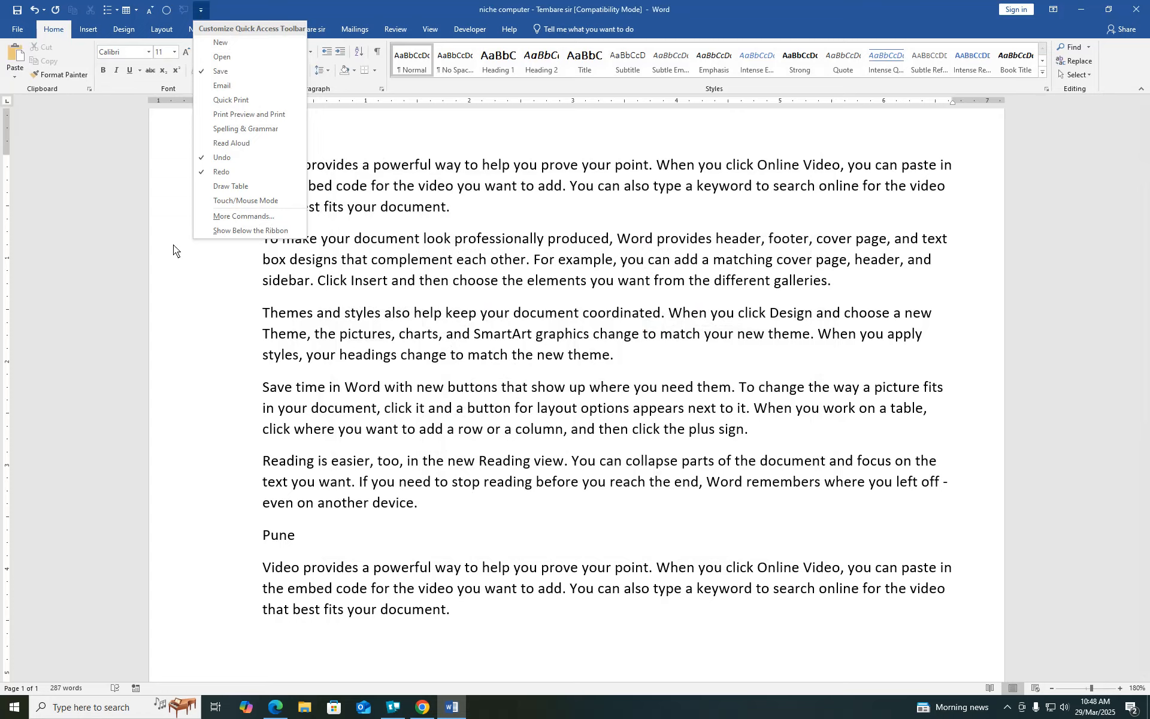
pyautogui.click(215, 300)
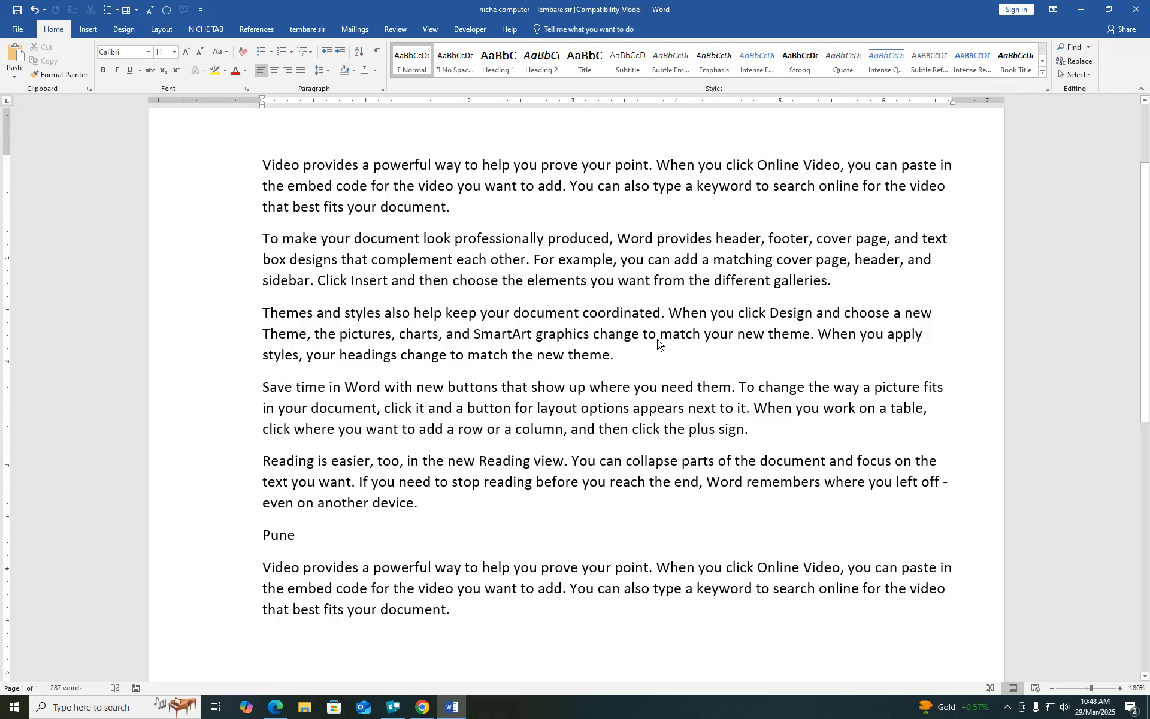
pyautogui.click(1007, 708)
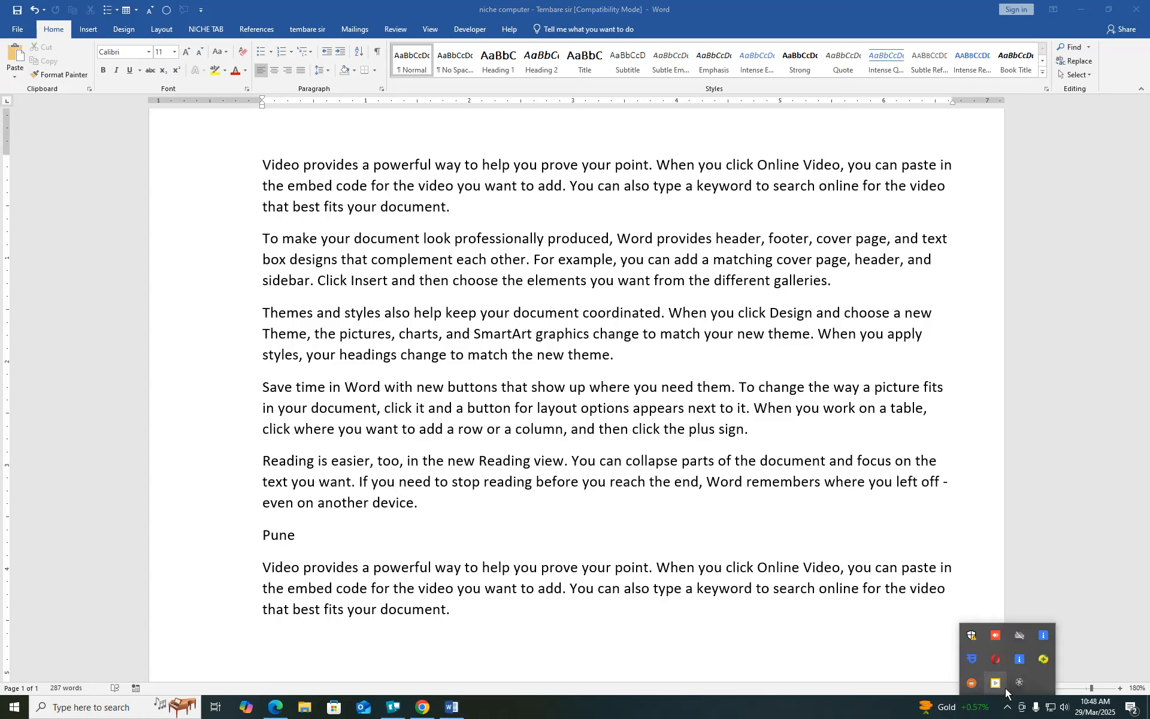
pyautogui.click(1024, 679)
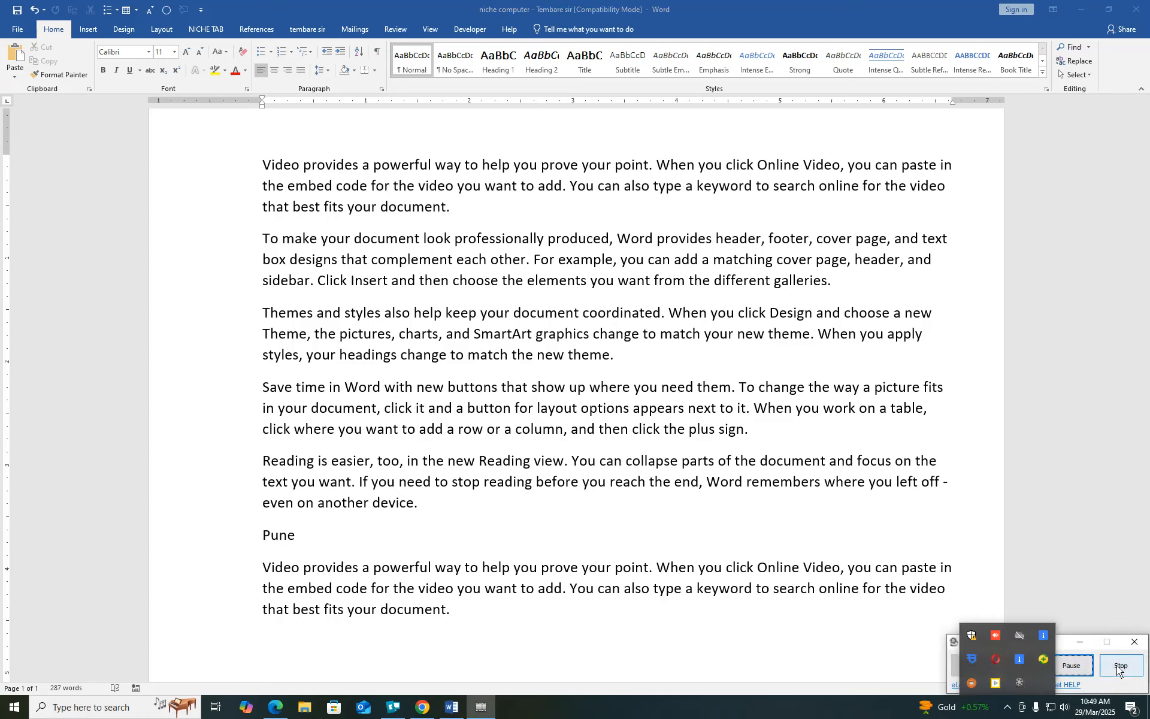